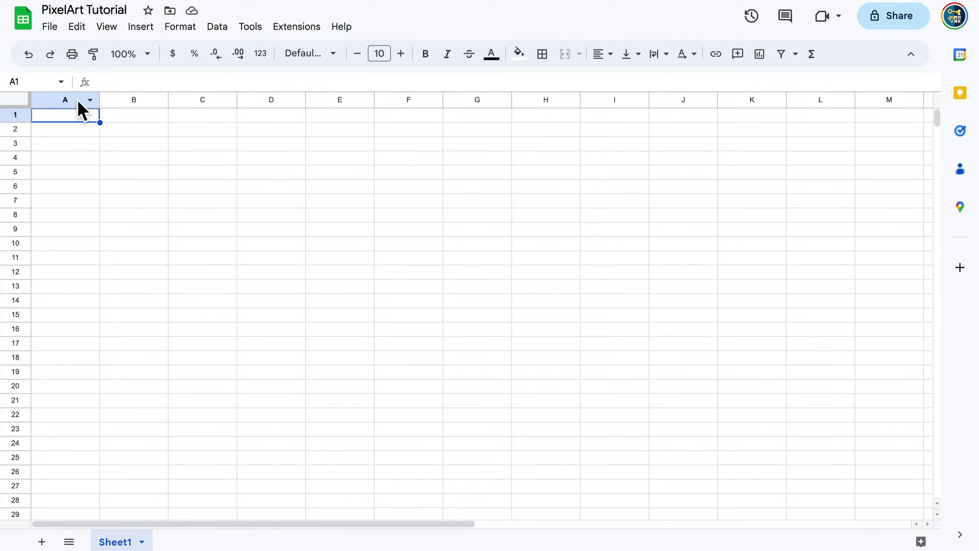
- Select cells B1, B2, B5 and C3 in turn
{"action": "left_click", "coordinate": [145, 115]}
{"action": "left_click", "coordinate": [141, 129]}
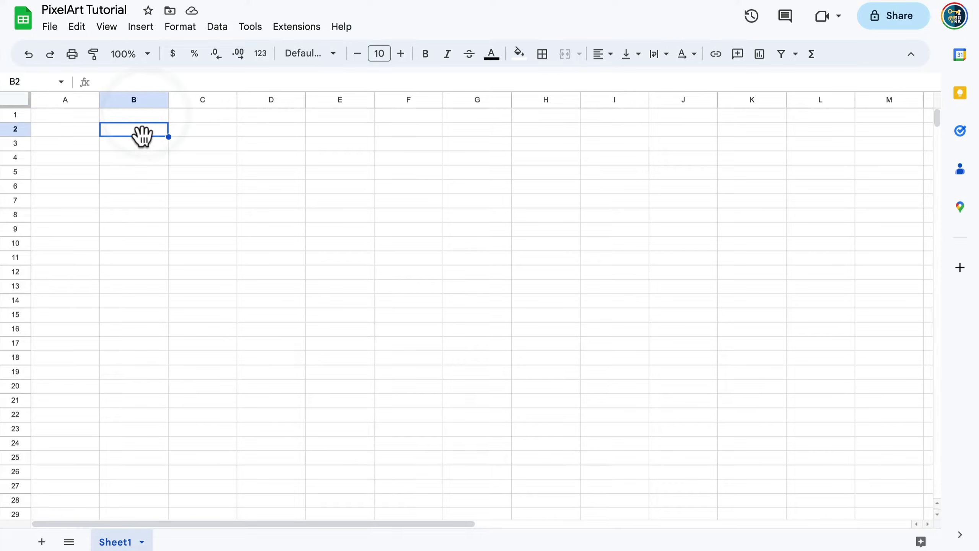
{"action": "left_click", "coordinate": [140, 170]}
{"action": "left_click", "coordinate": [178, 144]}
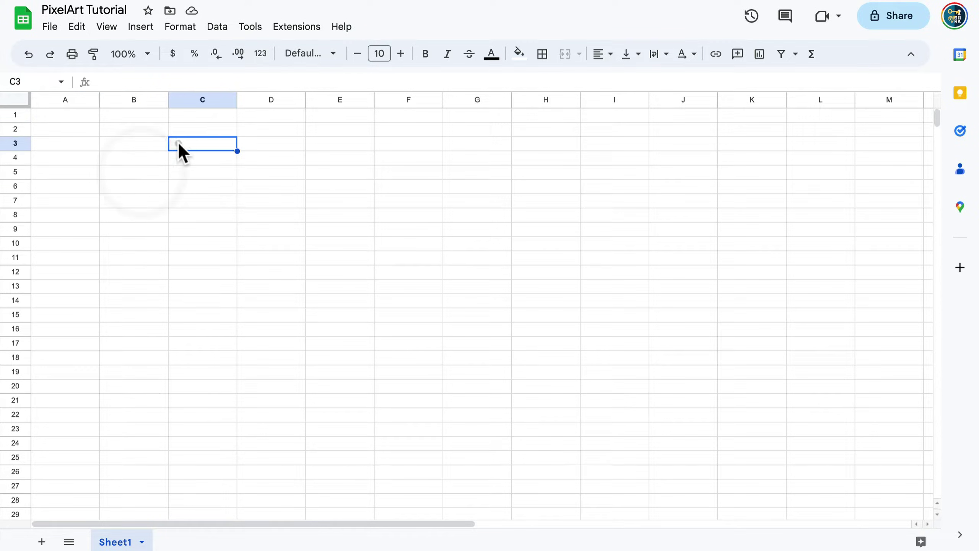
- Select the whole sheet, narrow every column and heighten every row into small squares
{"action": "left_click", "coordinate": [14, 99]}
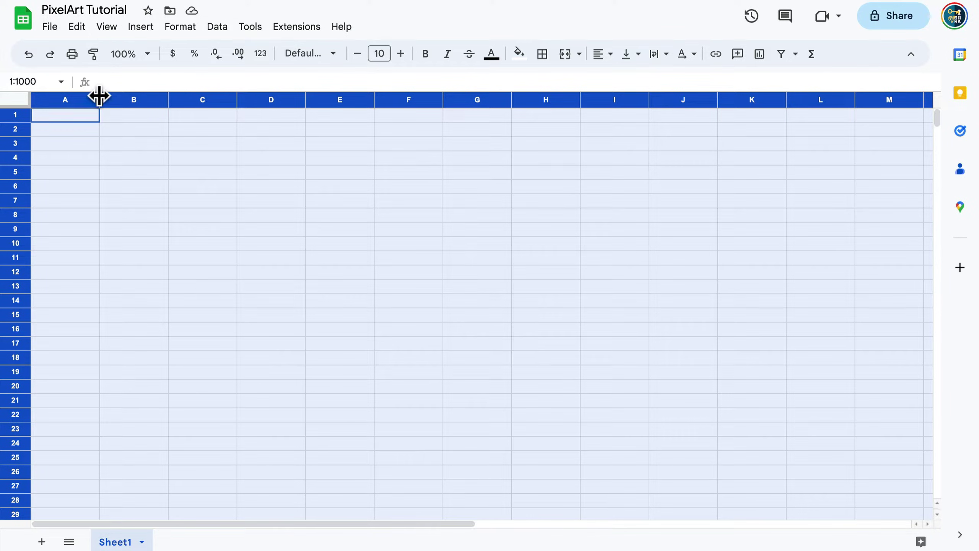
{"action": "left_click_drag", "start_coordinate": [99, 96], "coordinate": [57, 98]}
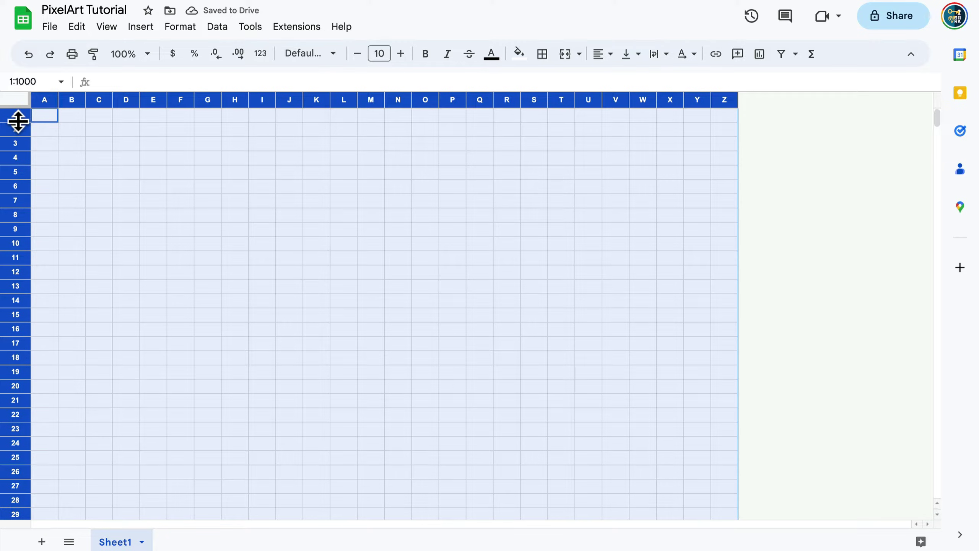
{"action": "left_click_drag", "start_coordinate": [15, 122], "coordinate": [15, 134]}
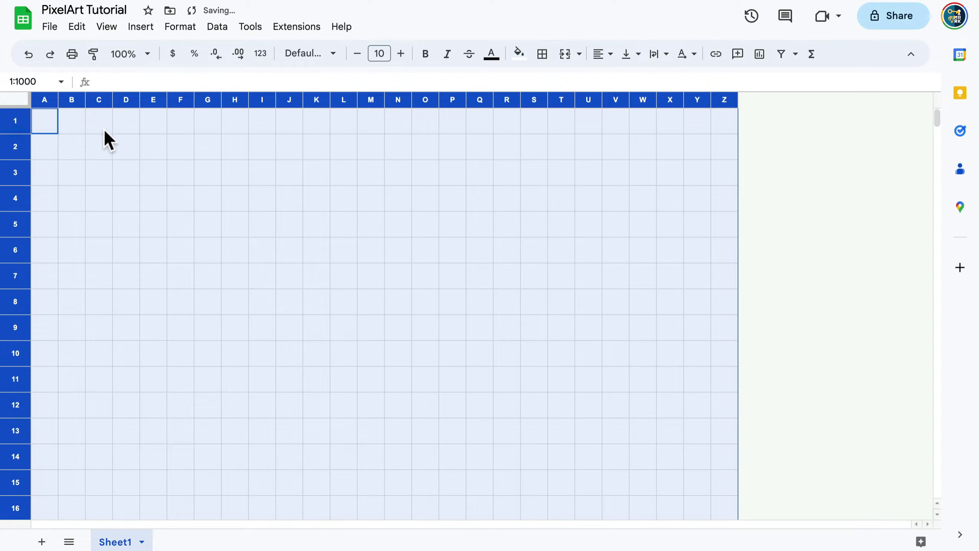
{"action": "left_click", "coordinate": [63, 127]}
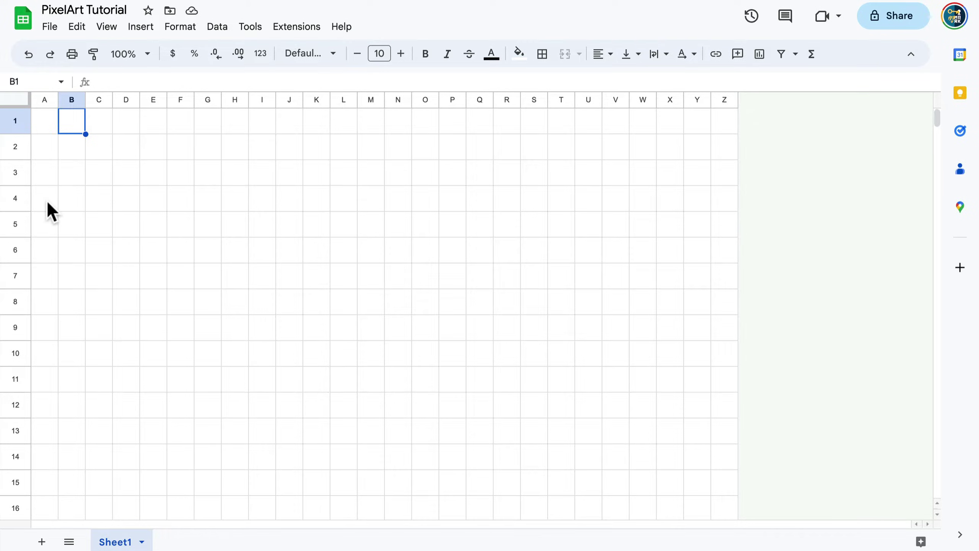
- Fill A4:K4 and L5:L7 black
{"action": "left_click_drag", "start_coordinate": [47, 203], "coordinate": [319, 203]}
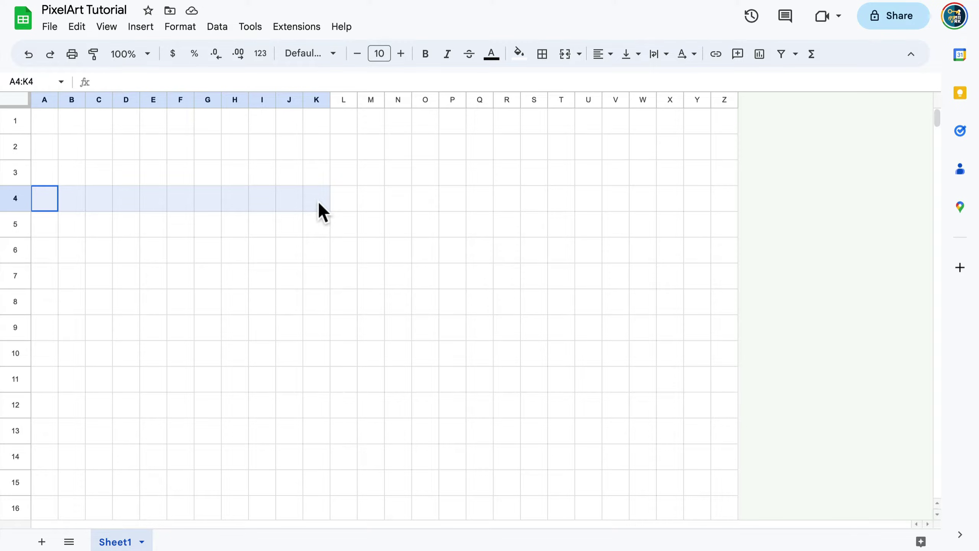
{"action": "left_click", "coordinate": [521, 56]}
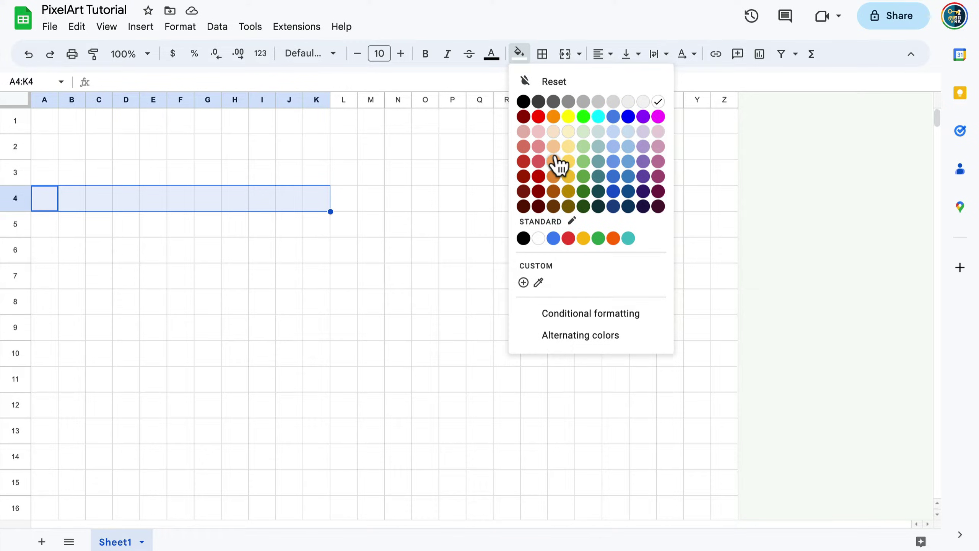
{"action": "left_click", "coordinate": [524, 102]}
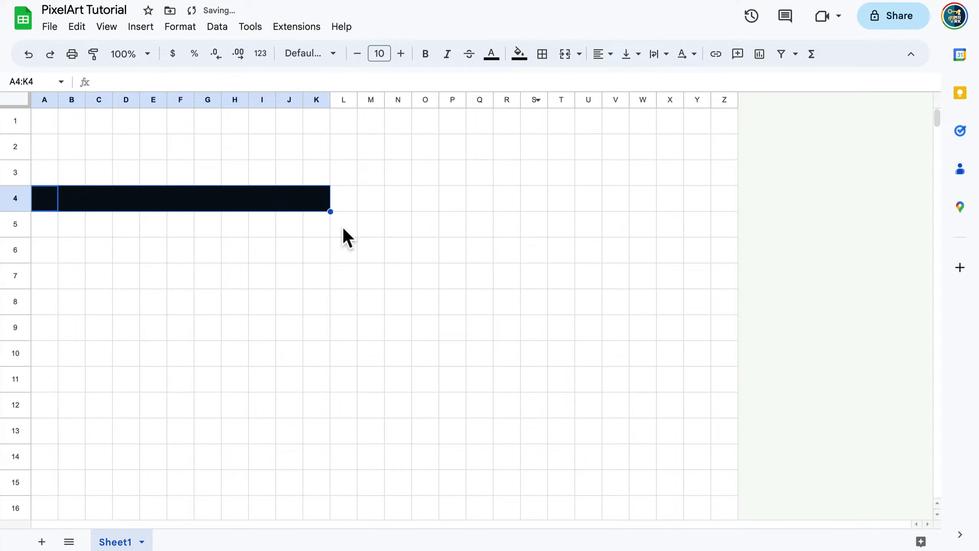
{"action": "left_click_drag", "start_coordinate": [344, 230], "coordinate": [345, 279]}
{"action": "left_click", "coordinate": [519, 54]}
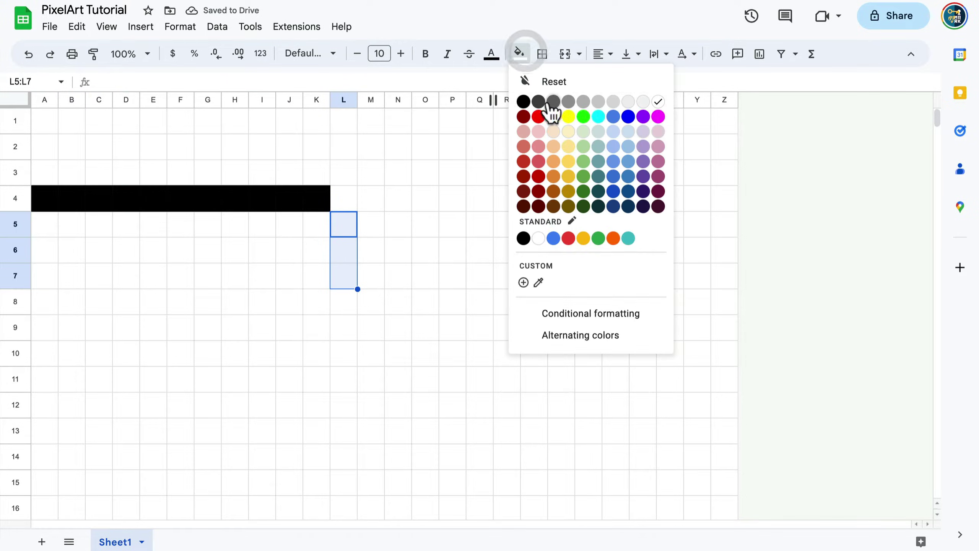
{"action": "left_click", "coordinate": [524, 102]}
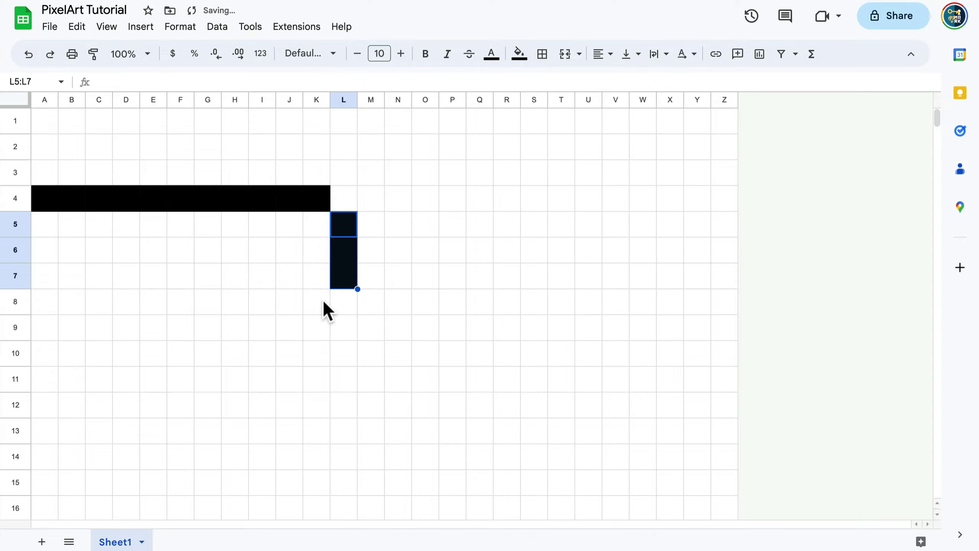
- Fill D8:K8 black, then select cells B7 and C7
{"action": "left_click_drag", "start_coordinate": [322, 299], "coordinate": [137, 303]}
{"action": "left_click", "coordinate": [519, 54]}
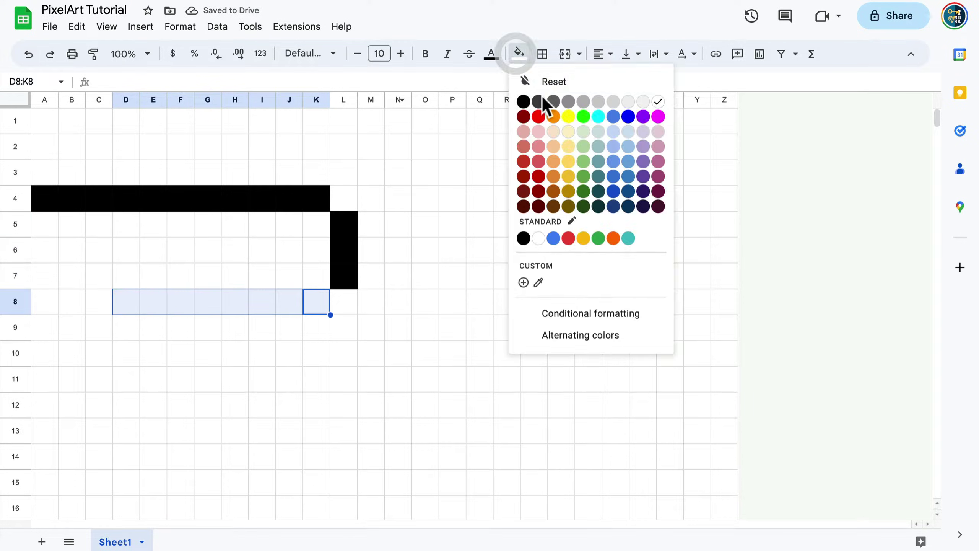
{"action": "left_click", "coordinate": [525, 102]}
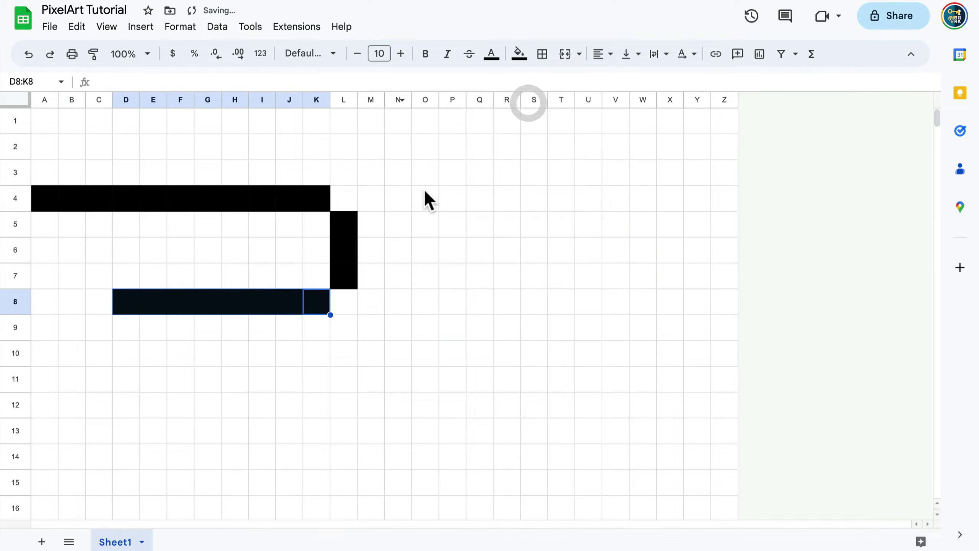
{"action": "left_click", "coordinate": [84, 279]}
{"action": "left_click", "coordinate": [104, 279]}
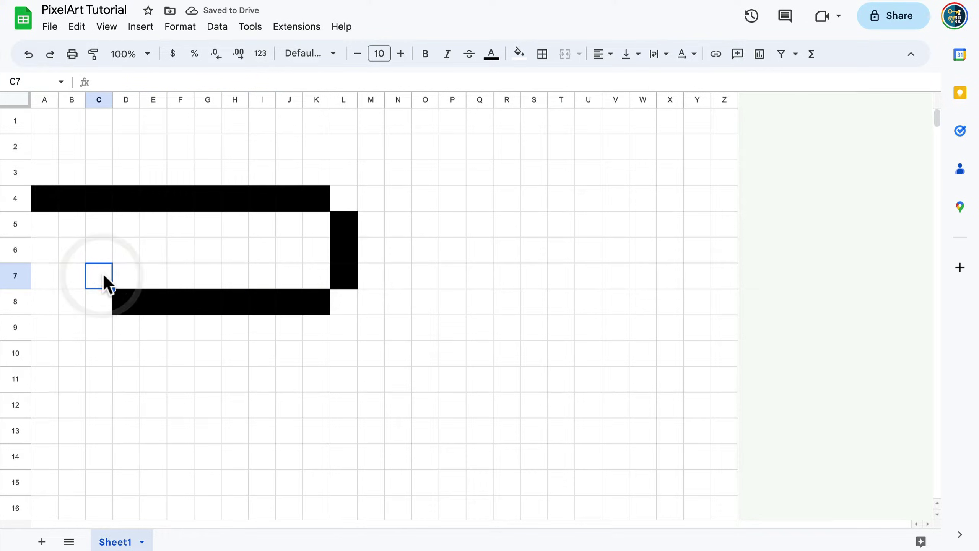
{"action": "left_click", "coordinate": [180, 358], "text": "super"}
{"action": "left_click", "coordinate": [478, 280], "text": "super"}
{"action": "left_click", "coordinate": [439, 146], "text": "super"}
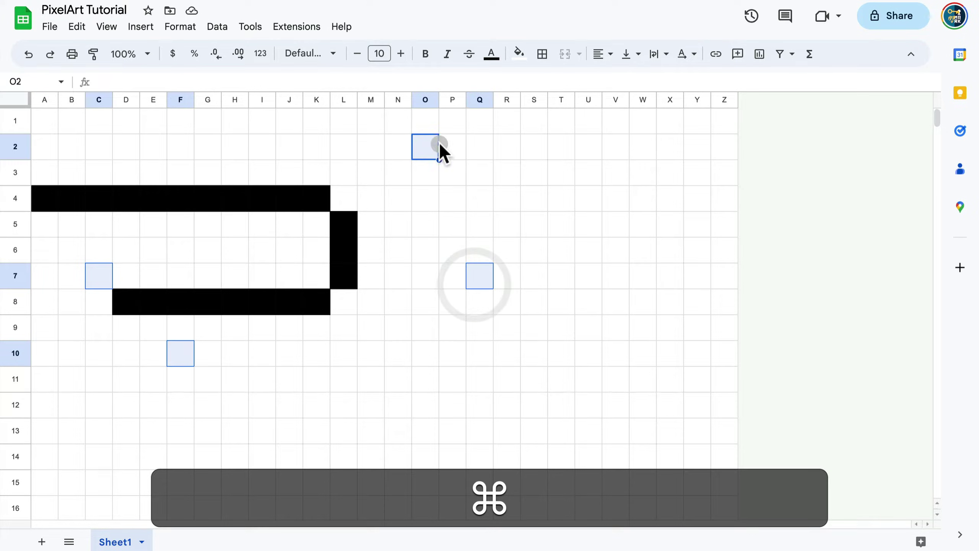
{"action": "left_click", "coordinate": [519, 54]}
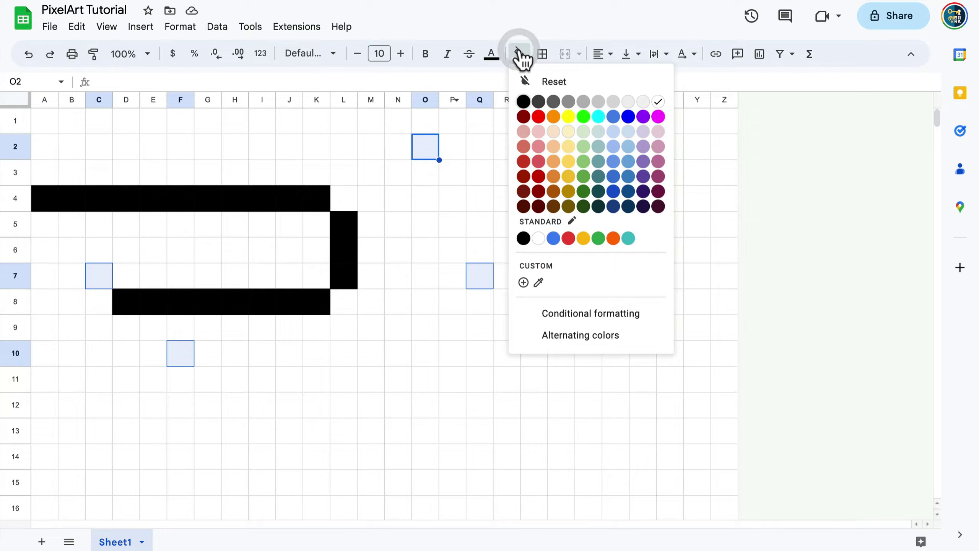
{"action": "left_click", "coordinate": [539, 116]}
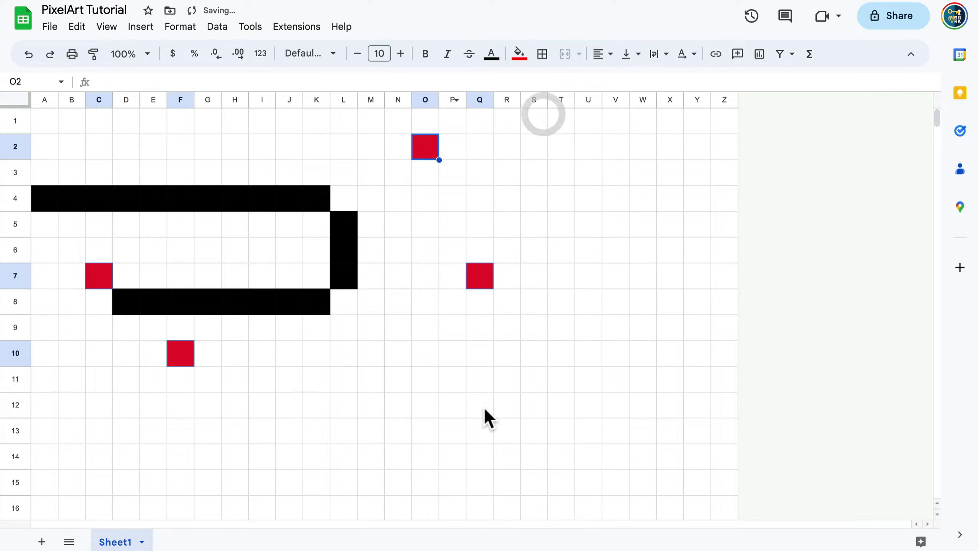
{"action": "left_click", "coordinate": [458, 403]}
{"action": "key", "text": "super+z"}
{"action": "left_click", "coordinate": [153, 275]}
- Fill the stepped outline cells A5, B6 and C7 black
{"action": "left_click", "coordinate": [50, 223]}
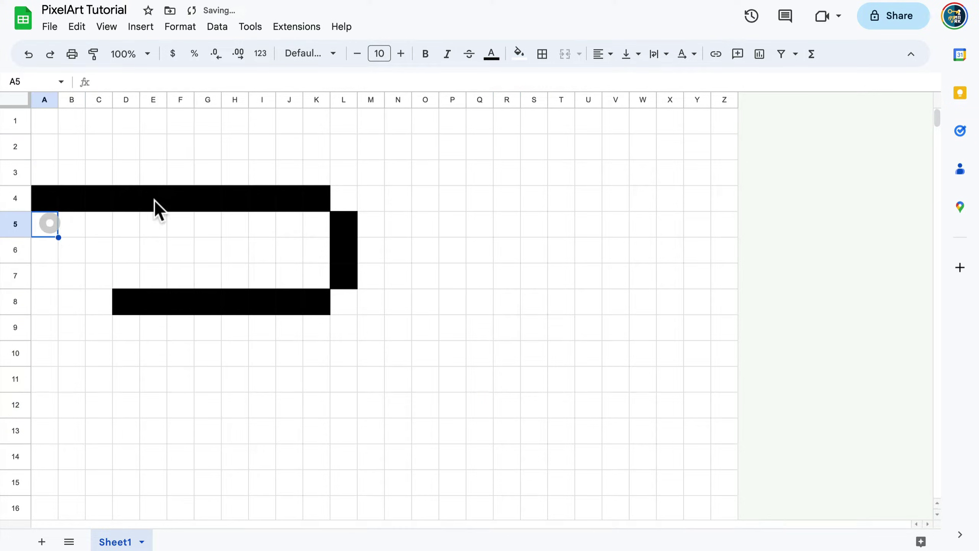
{"action": "left_click", "coordinate": [521, 54]}
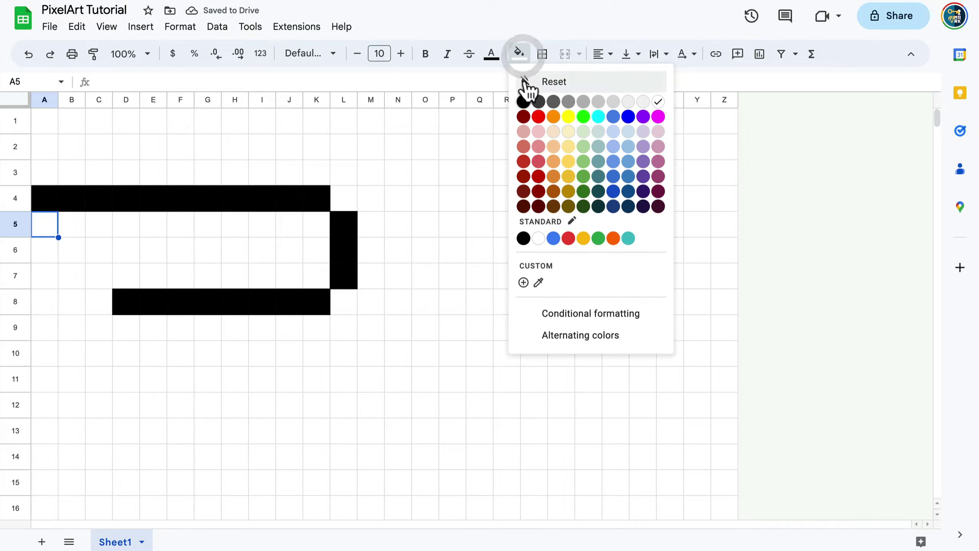
{"action": "left_click", "coordinate": [523, 102]}
{"action": "left_click", "coordinate": [70, 250]}
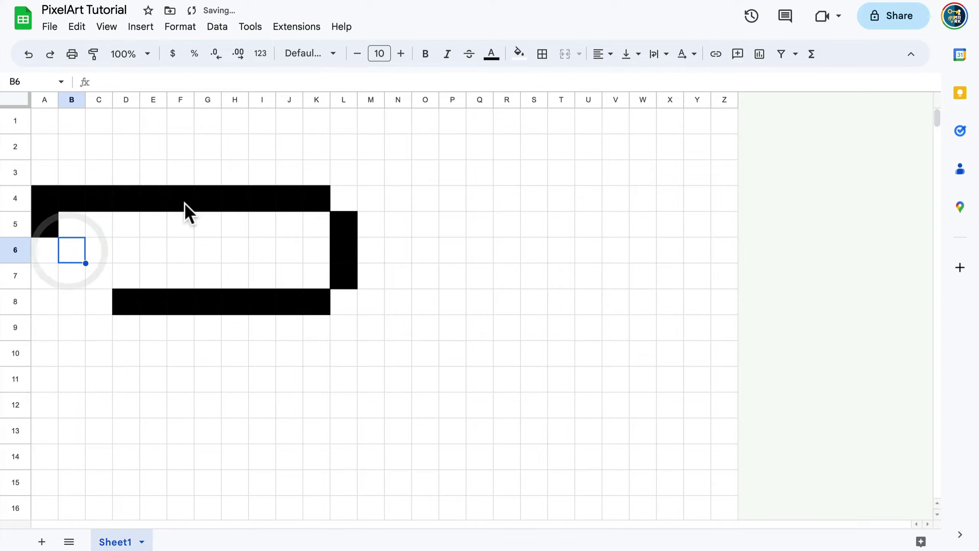
{"action": "left_click", "coordinate": [519, 54]}
{"action": "left_click", "coordinate": [526, 100]}
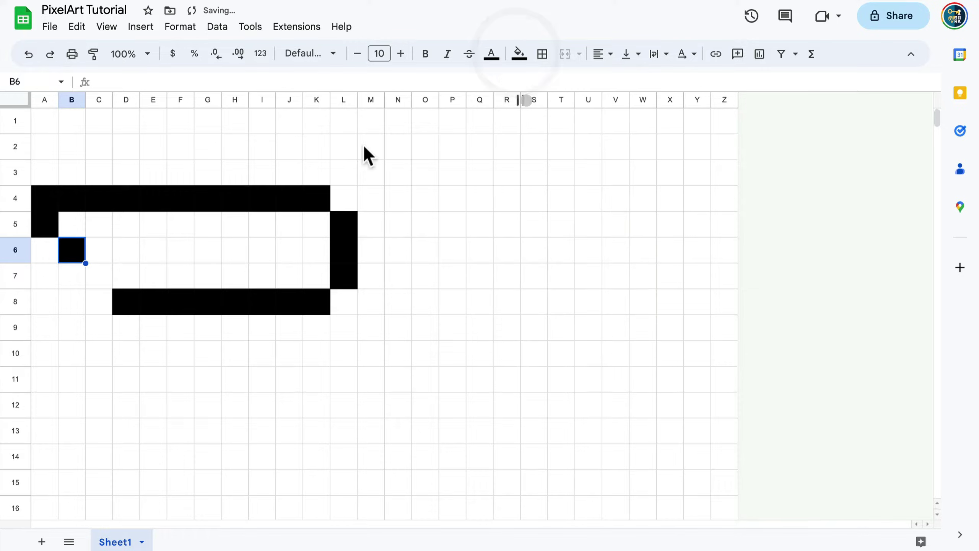
{"action": "left_click", "coordinate": [99, 275]}
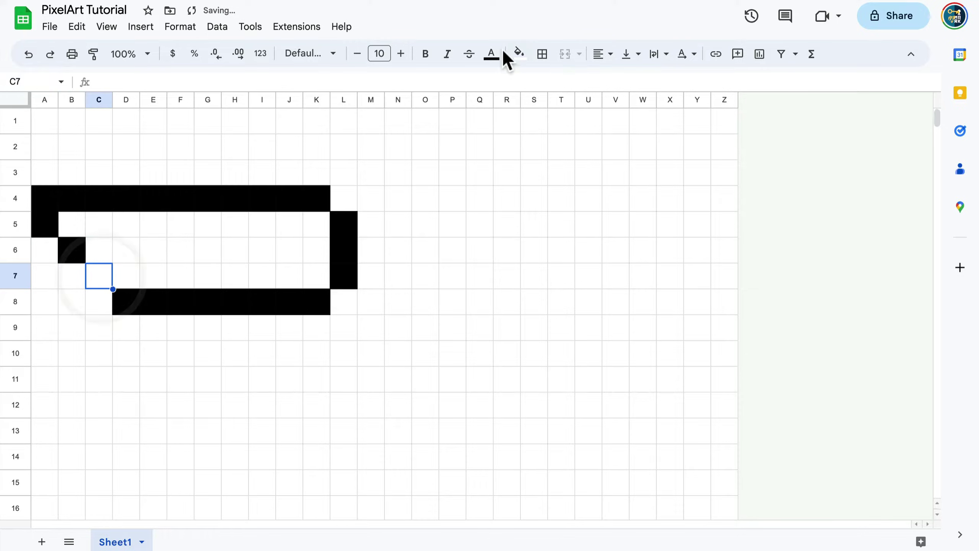
{"action": "left_click", "coordinate": [519, 54]}
{"action": "left_click", "coordinate": [523, 101]}
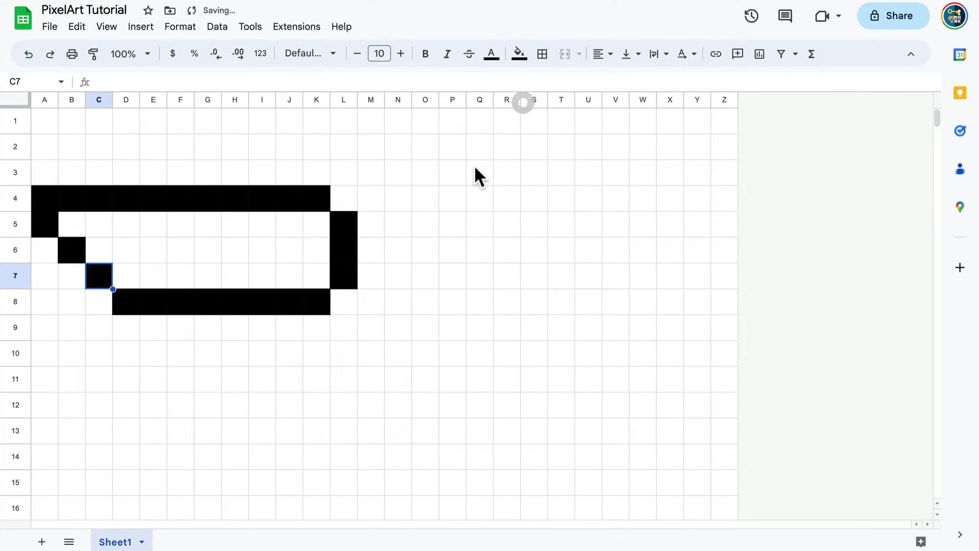
- Fill E9:E11, F12 and G13:R13 black for the body's lower outline
{"action": "left_click", "coordinate": [407, 232]}
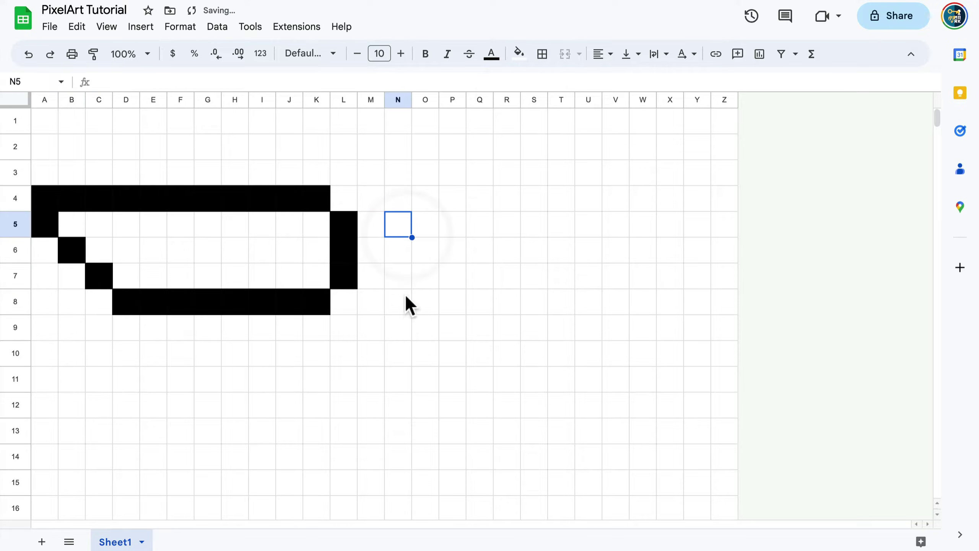
{"action": "left_click_drag", "start_coordinate": [152, 330], "coordinate": [149, 387]}
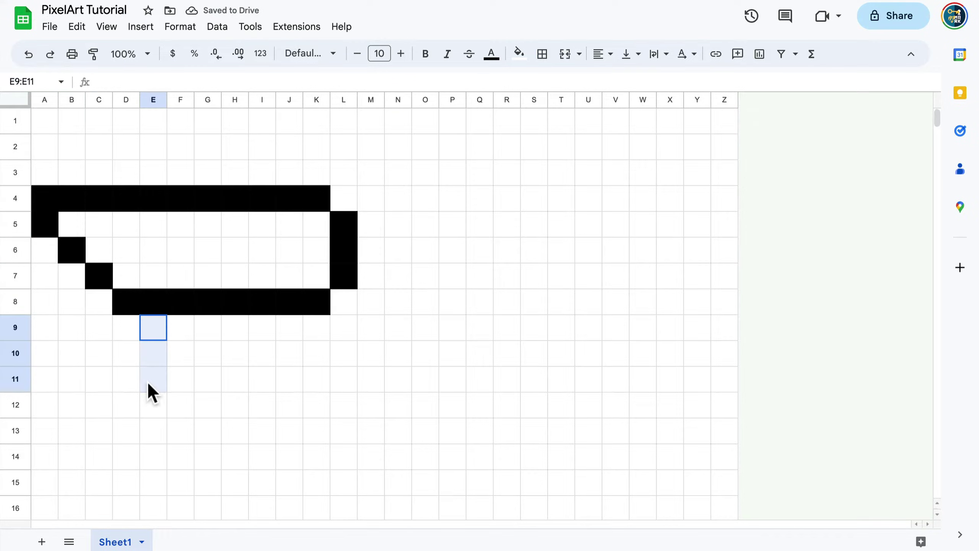
{"action": "left_click", "coordinate": [519, 54]}
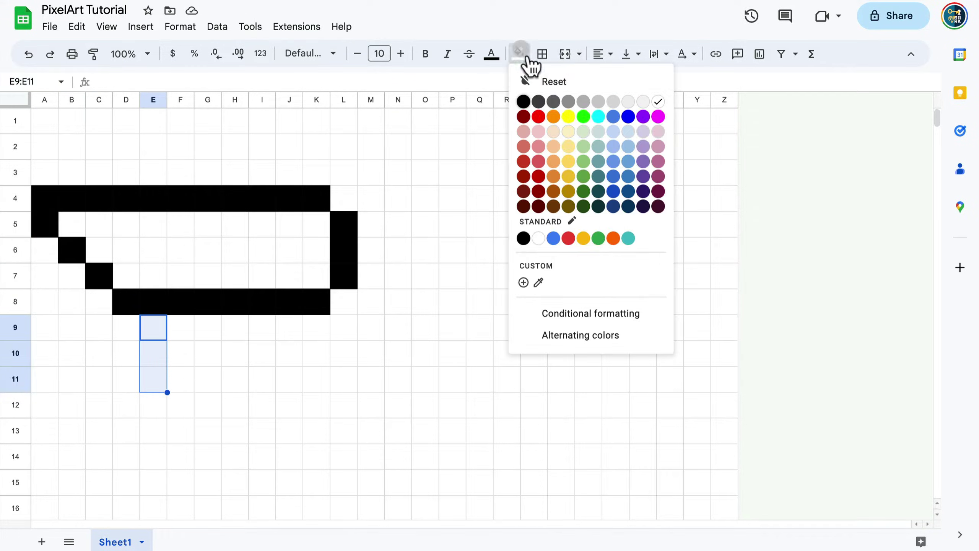
{"action": "left_click", "coordinate": [523, 102]}
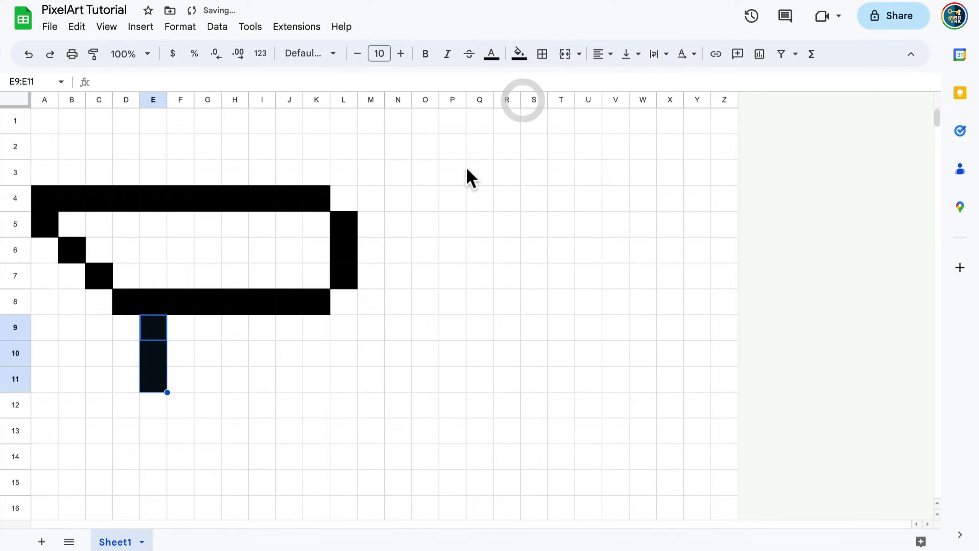
{"action": "left_click", "coordinate": [183, 409]}
{"action": "left_click", "coordinate": [517, 54]}
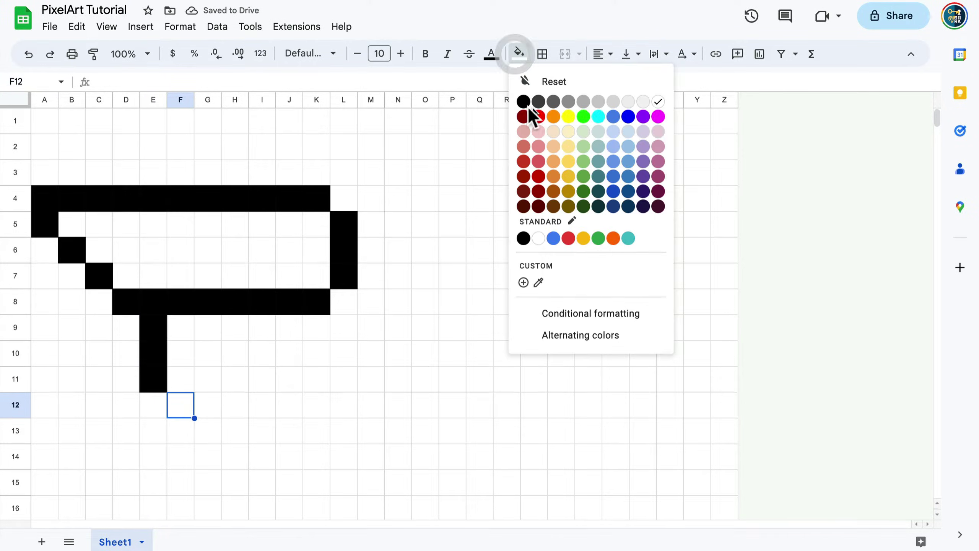
{"action": "left_click", "coordinate": [523, 102]}
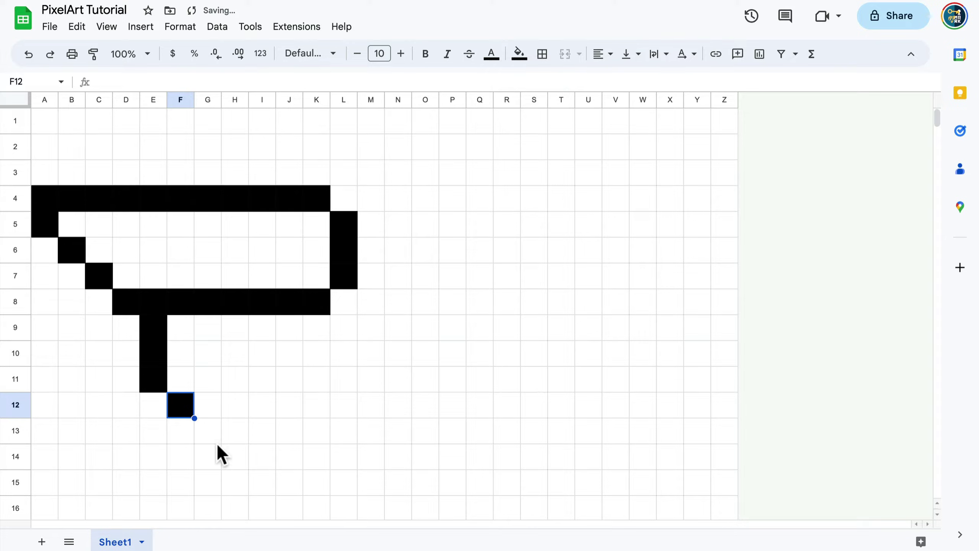
{"action": "left_click_drag", "start_coordinate": [214, 434], "coordinate": [509, 439]}
{"action": "left_click", "coordinate": [519, 53]}
{"action": "left_click", "coordinate": [521, 102]}
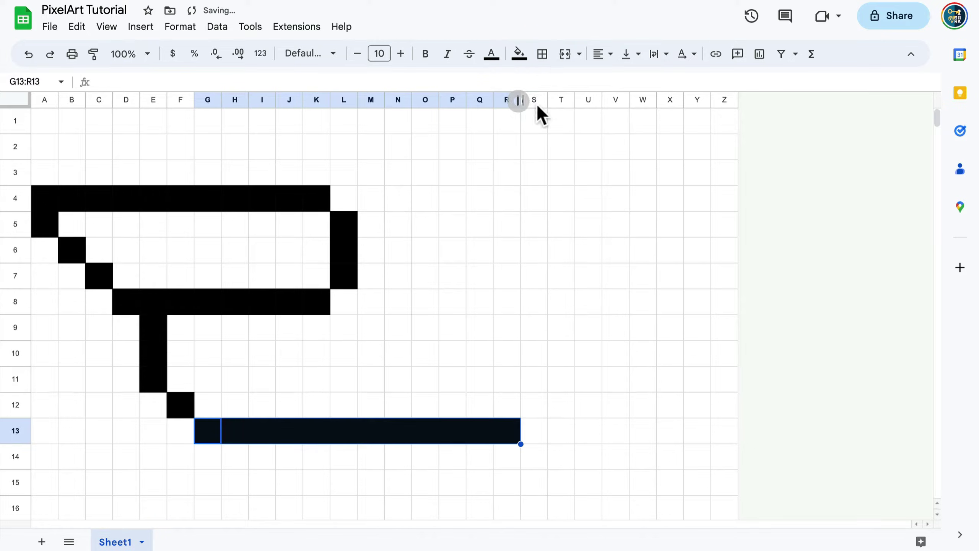
- Fill S12 and T2:T11 black, then select row 1
{"action": "left_click", "coordinate": [534, 405]}
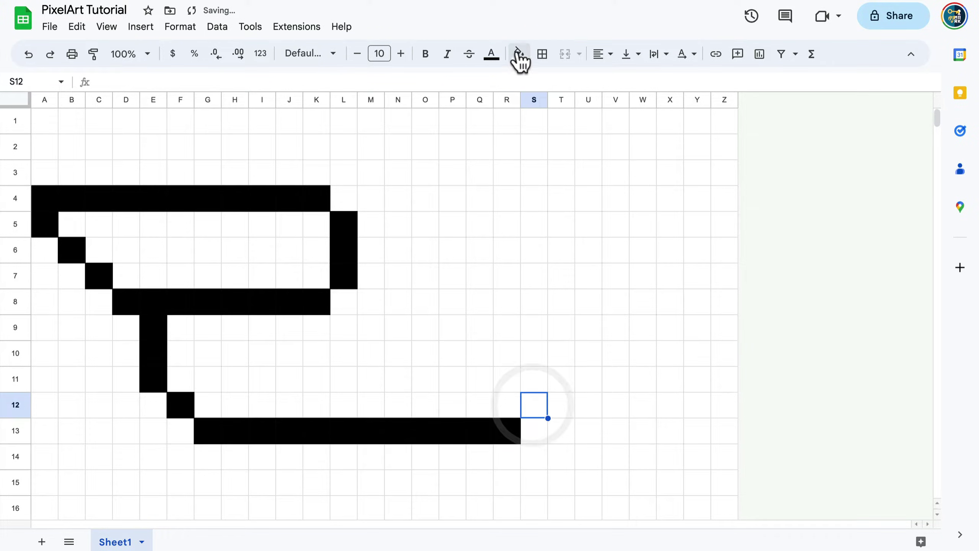
{"action": "left_click", "coordinate": [519, 54]}
{"action": "left_click", "coordinate": [524, 102]}
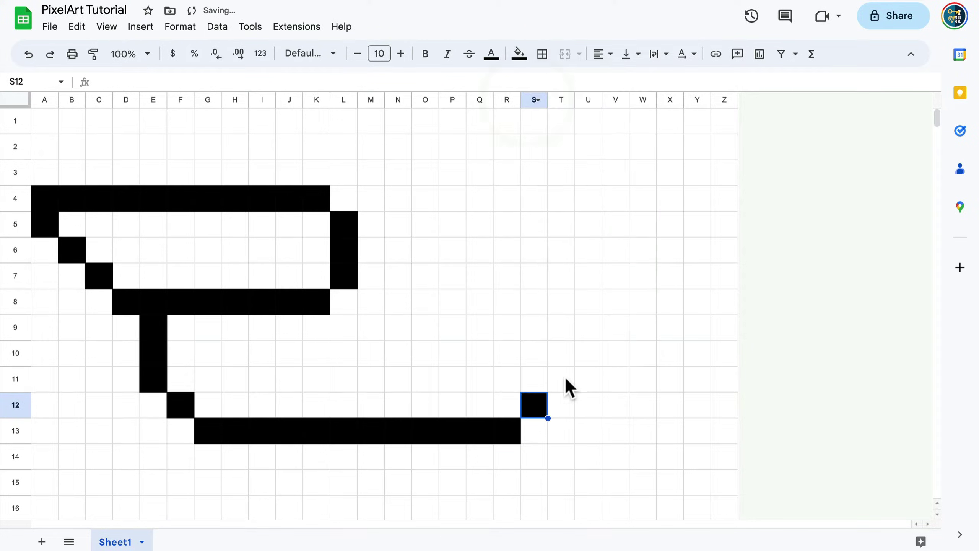
{"action": "left_click_drag", "start_coordinate": [565, 379], "coordinate": [555, 147]}
{"action": "left_click", "coordinate": [519, 53]}
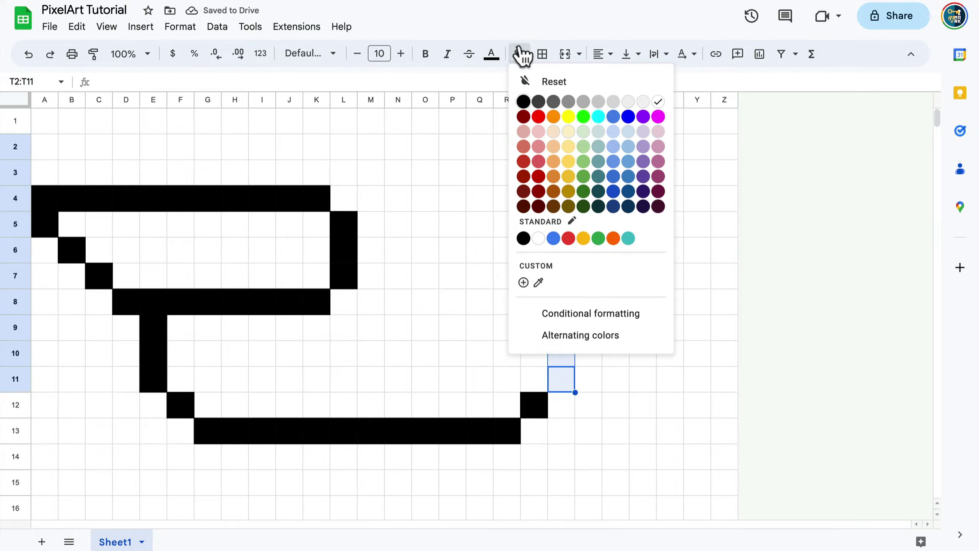
{"action": "left_click", "coordinate": [523, 102]}
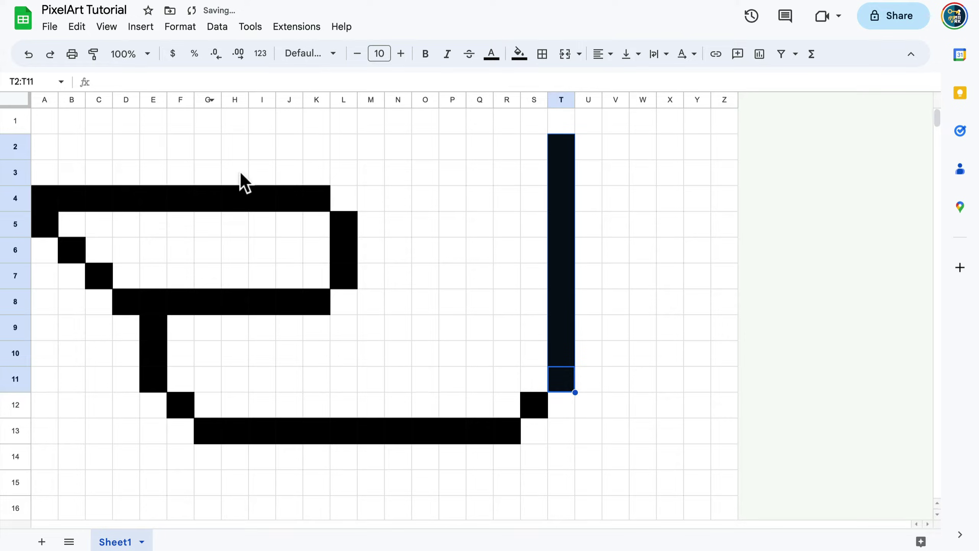
{"action": "left_click", "coordinate": [539, 255]}
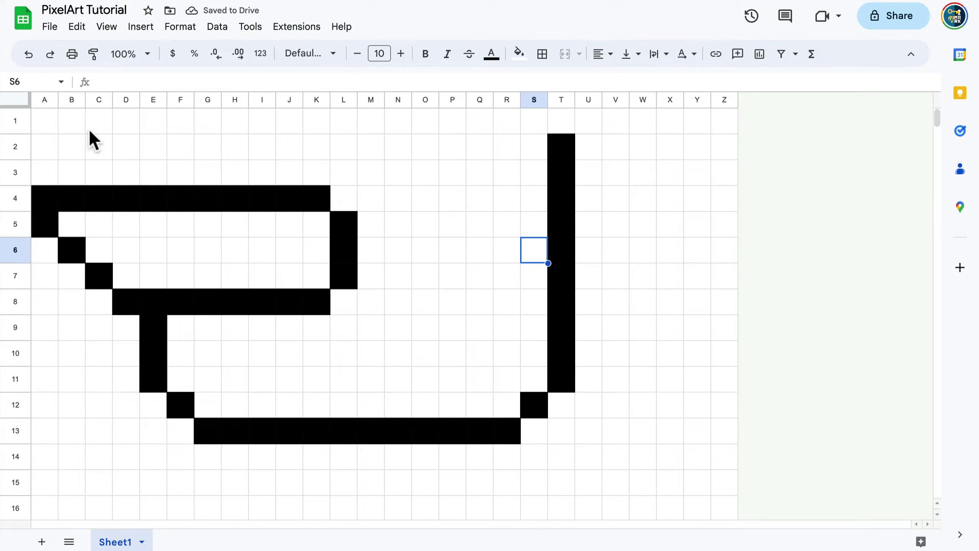
{"action": "left_click", "coordinate": [22, 122]}
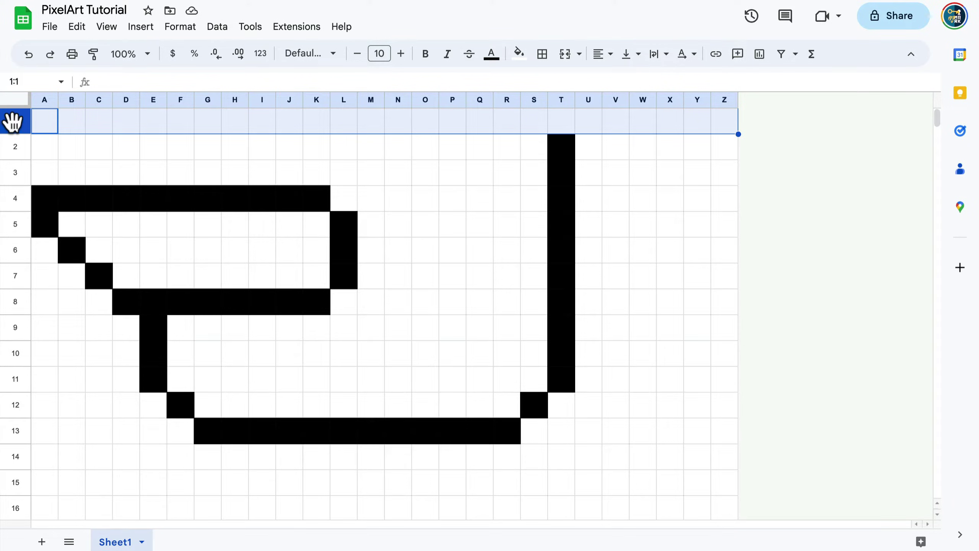
- Select rows 1–10 and insert ten blank rows above the duck outline
{"action": "left_click", "coordinate": [126, 183]}
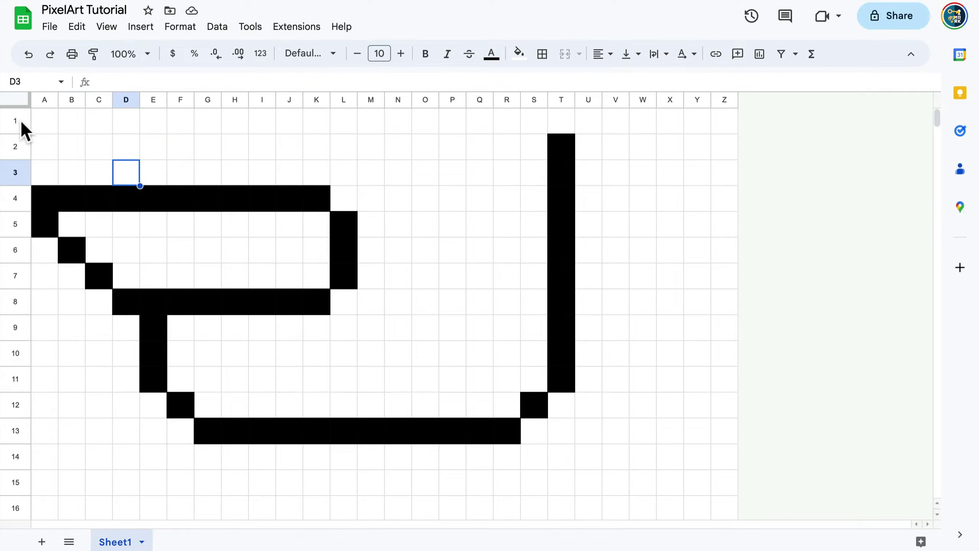
{"action": "left_click", "coordinate": [20, 120]}
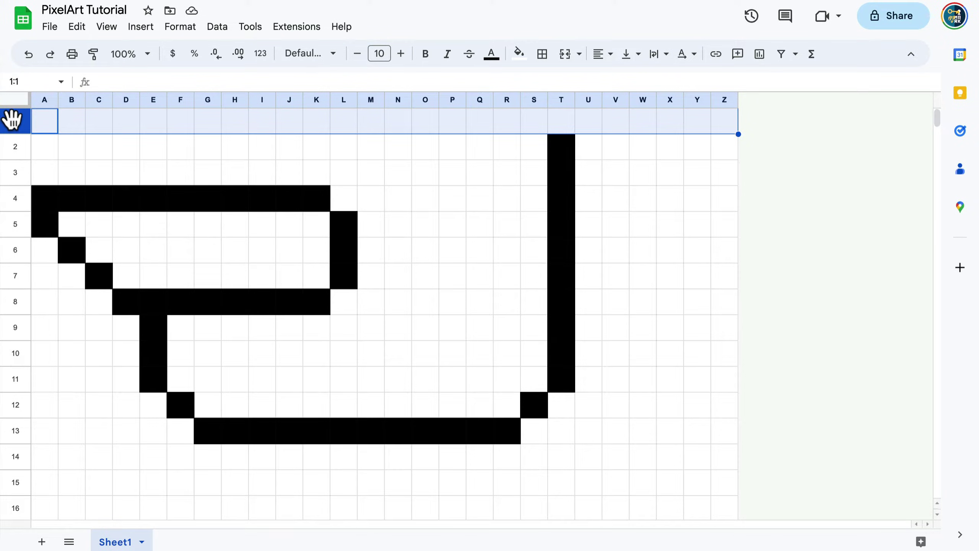
{"action": "key", "text": "shift"}
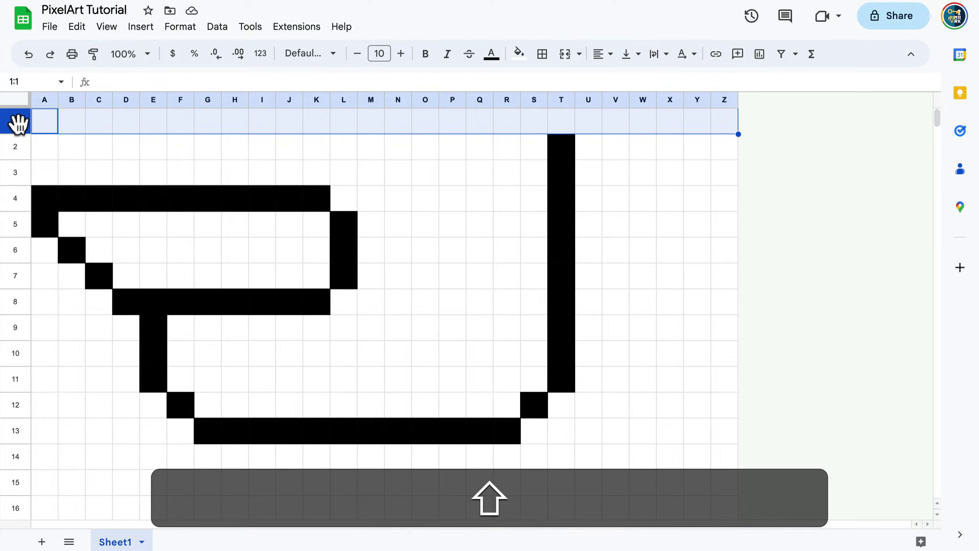
{"action": "left_click", "coordinate": [15, 353], "text": "shift"}
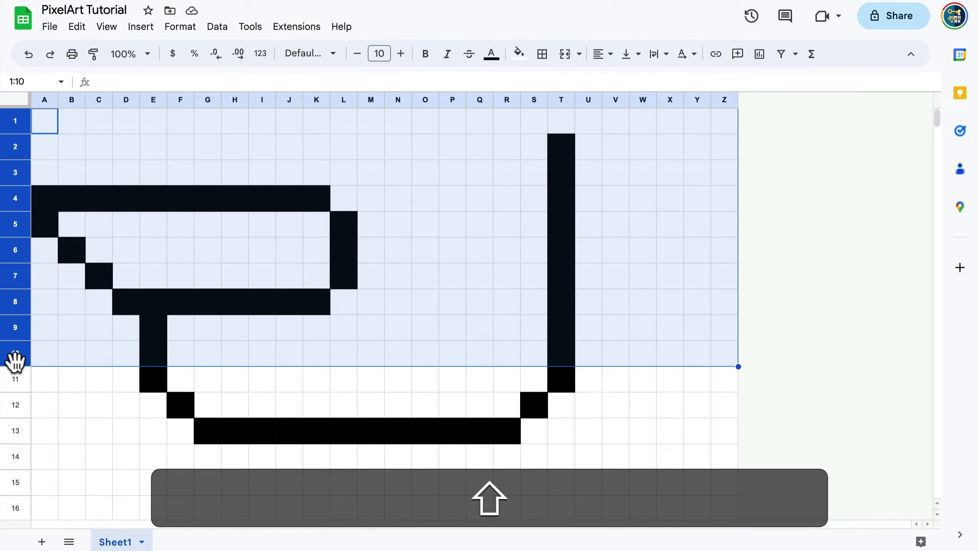
{"action": "right_click", "coordinate": [15, 122]}
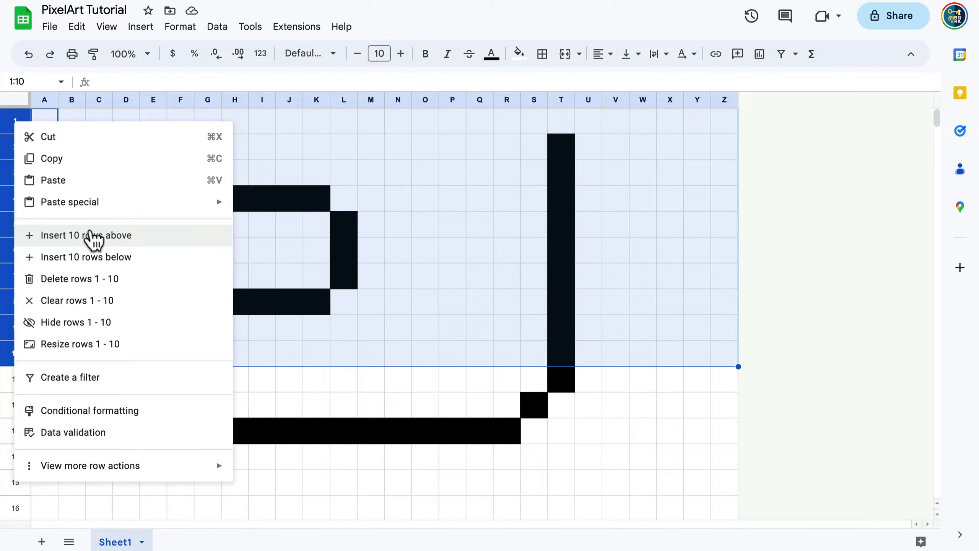
{"action": "left_click", "coordinate": [89, 234]}
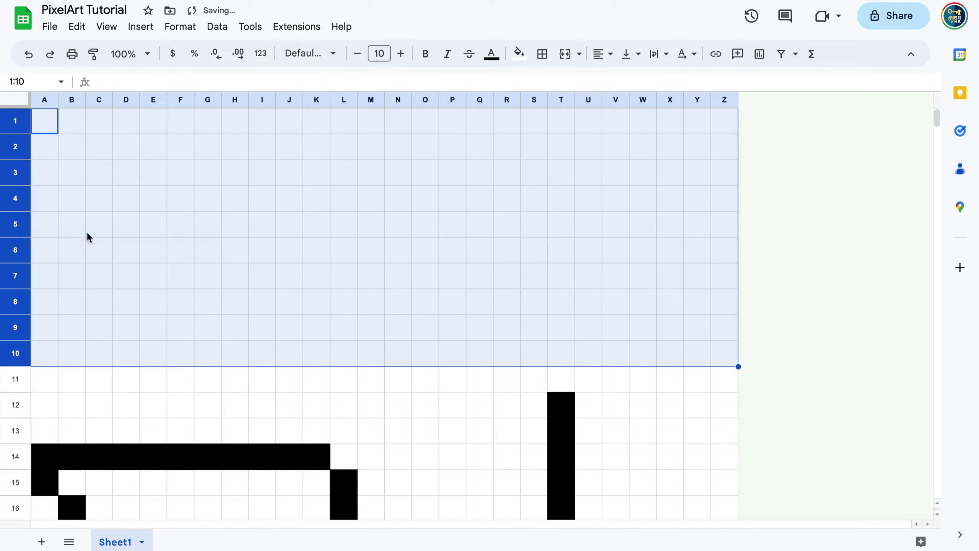
{"action": "left_click", "coordinate": [319, 293]}
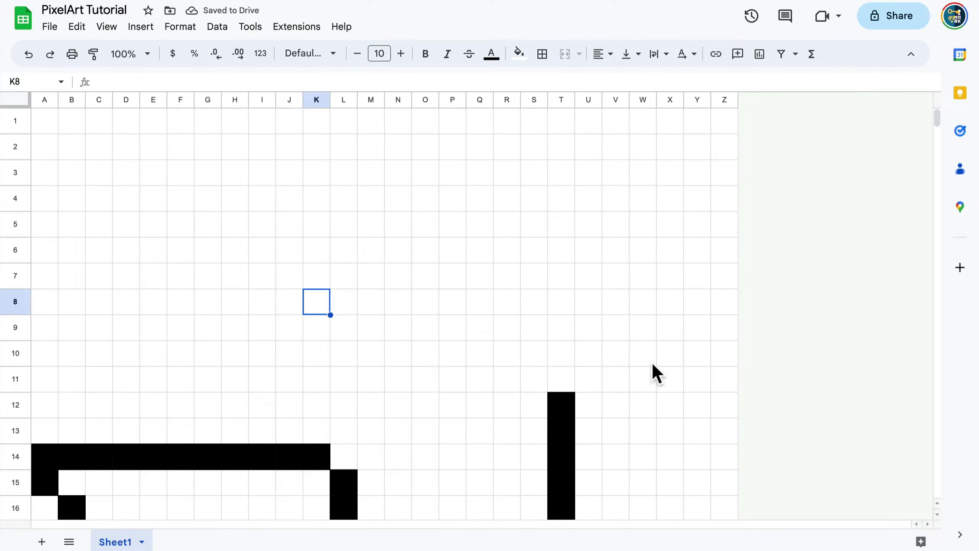
- Fill E10:E13 and T10:T11 black to extend both sides upward
{"action": "scroll", "coordinate": [564, 399], "scroll_direction": "down", "scroll_amount": 4}
{"action": "scroll", "coordinate": [539, 389], "scroll_direction": "up", "scroll_amount": 3}
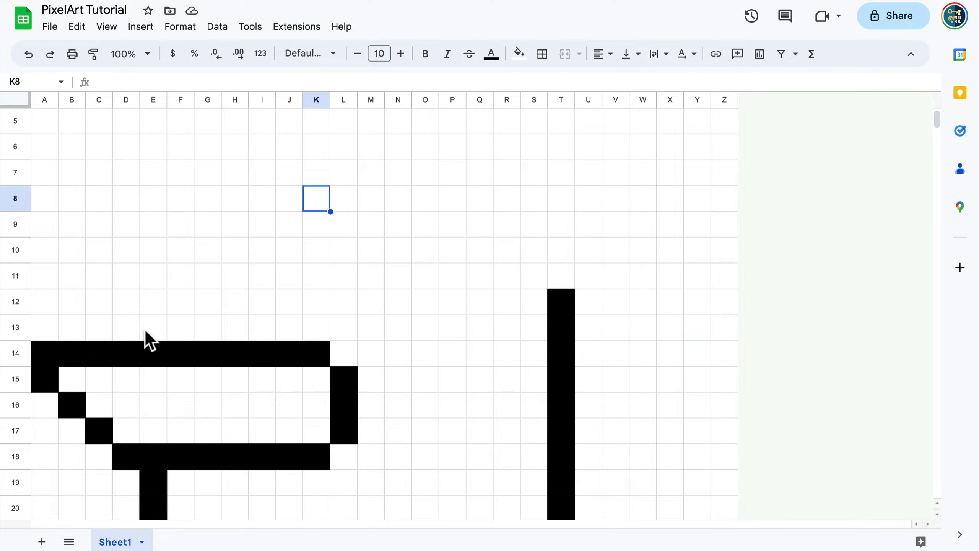
{"action": "left_click_drag", "start_coordinate": [149, 322], "coordinate": [156, 252]}
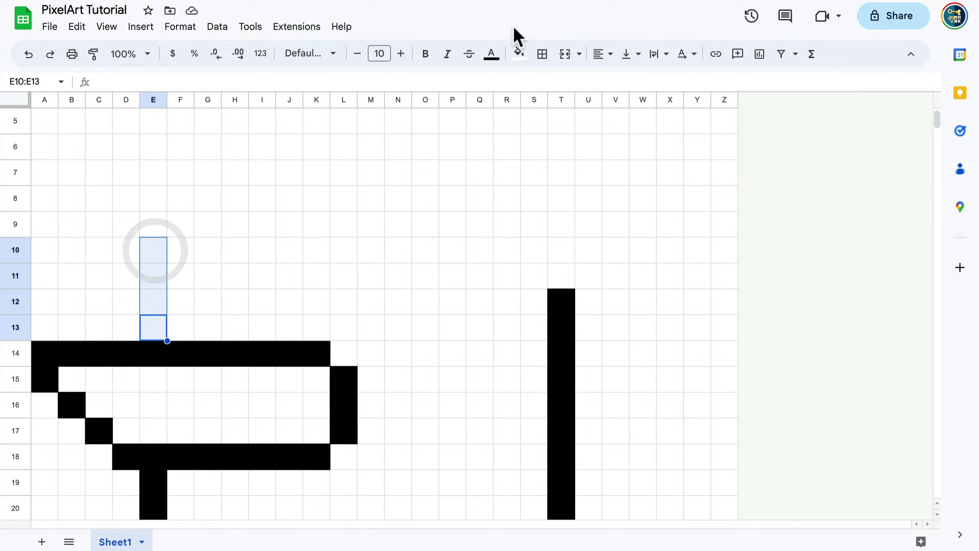
{"action": "left_click", "coordinate": [519, 54]}
{"action": "left_click", "coordinate": [529, 104]}
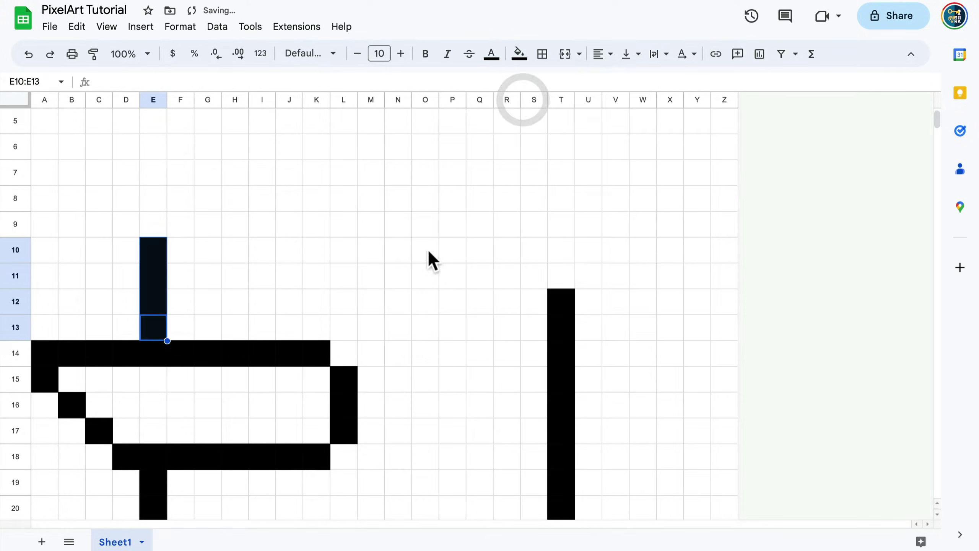
{"action": "left_click_drag", "start_coordinate": [561, 267], "coordinate": [557, 256]}
{"action": "left_click", "coordinate": [519, 53]}
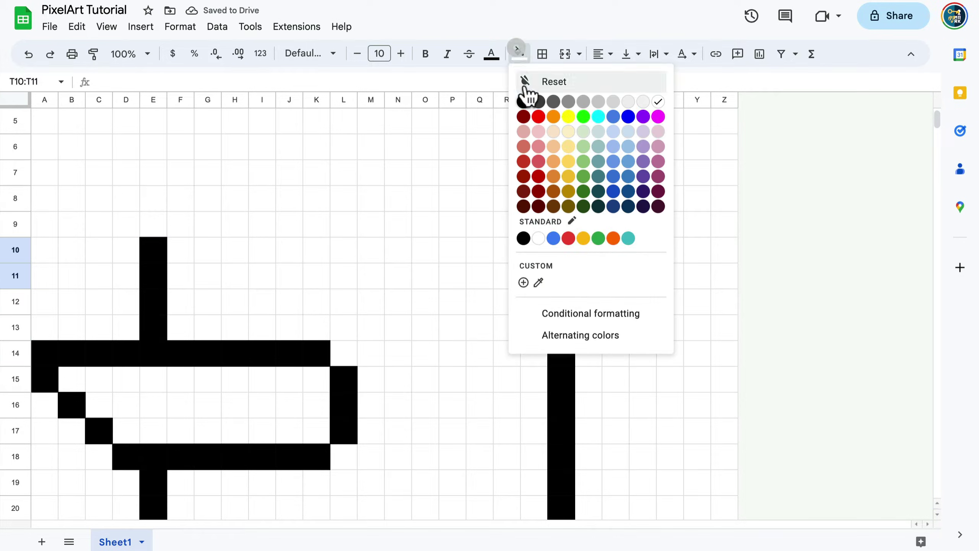
{"action": "left_click", "coordinate": [522, 101]}
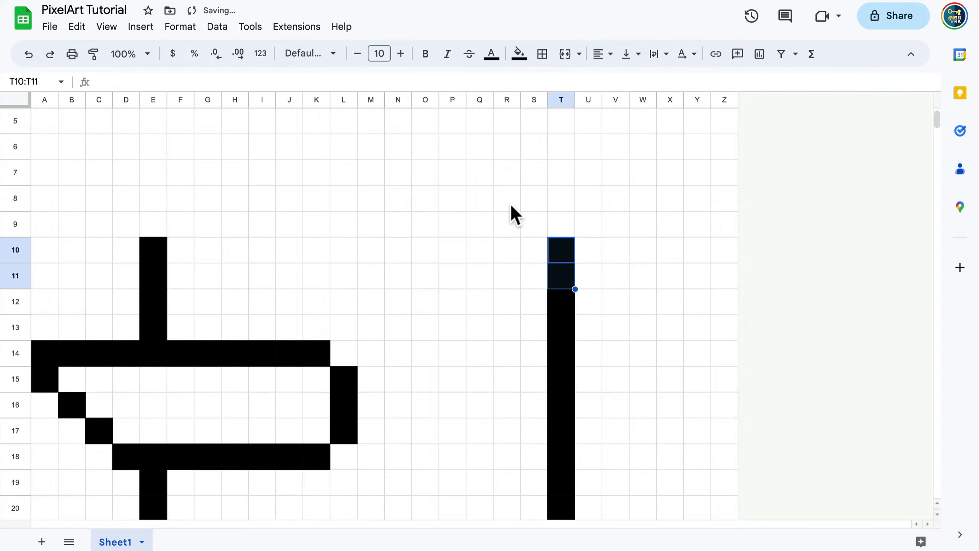
- Fill the head's curve cells S9, R8, F9 and G8 black
{"action": "left_click", "coordinate": [533, 223]}
{"action": "left_click", "coordinate": [519, 53]}
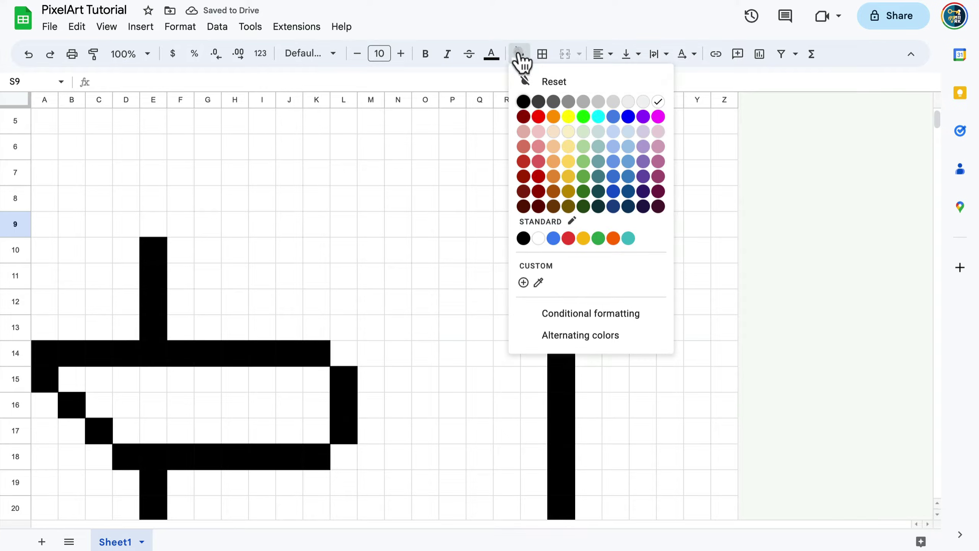
{"action": "left_click", "coordinate": [526, 100]}
{"action": "left_click", "coordinate": [507, 197]}
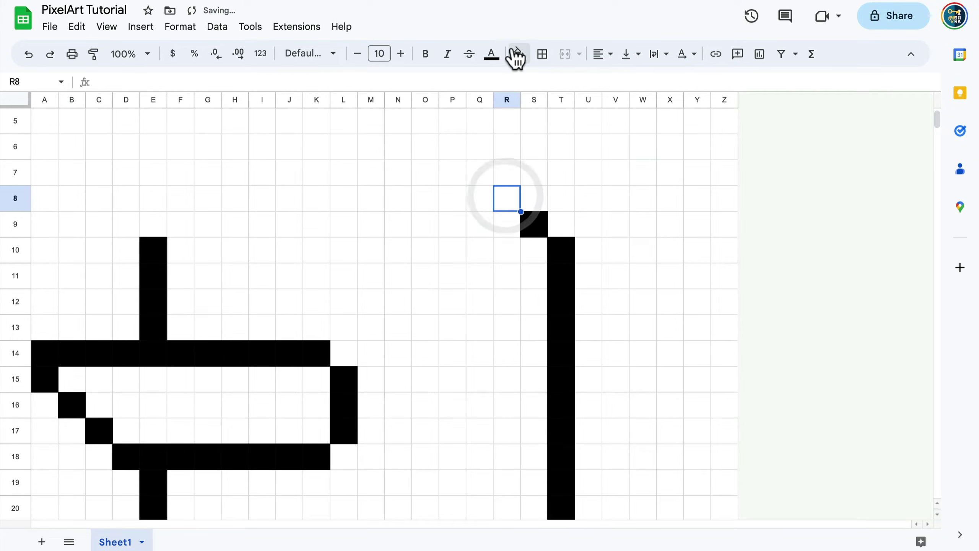
{"action": "left_click", "coordinate": [523, 101]}
{"action": "left_click", "coordinate": [184, 228]}
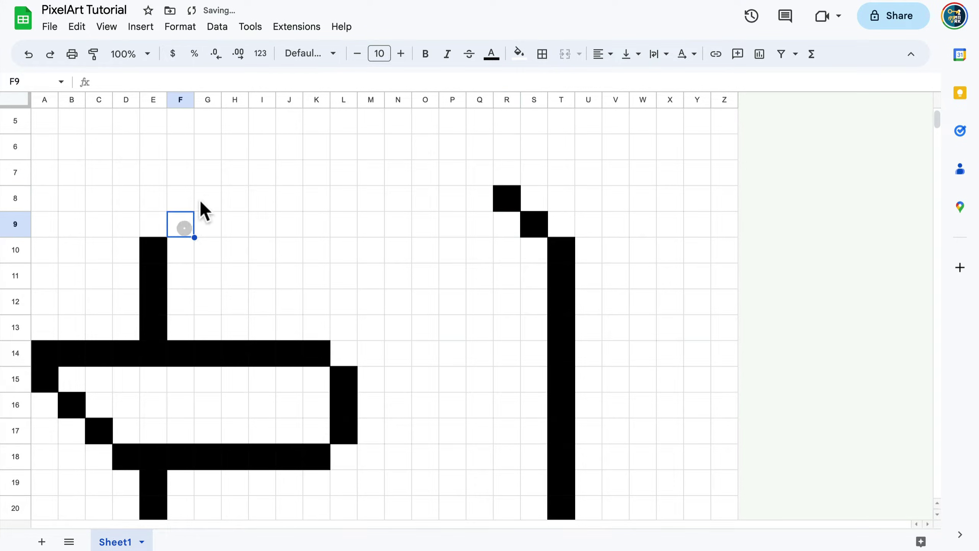
{"action": "left_click", "coordinate": [207, 198], "text": "super"}
{"action": "left_click", "coordinate": [519, 52]}
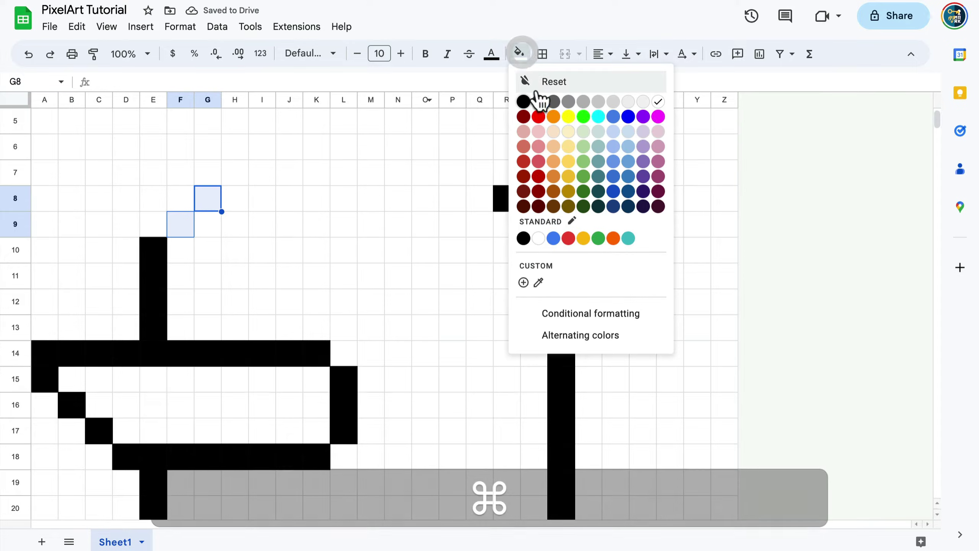
{"action": "left_click", "coordinate": [523, 101]}
- Fill H7:Q7 black as the head's top line
{"action": "left_click_drag", "start_coordinate": [238, 171], "coordinate": [481, 168]}
{"action": "left_click", "coordinate": [519, 53]}
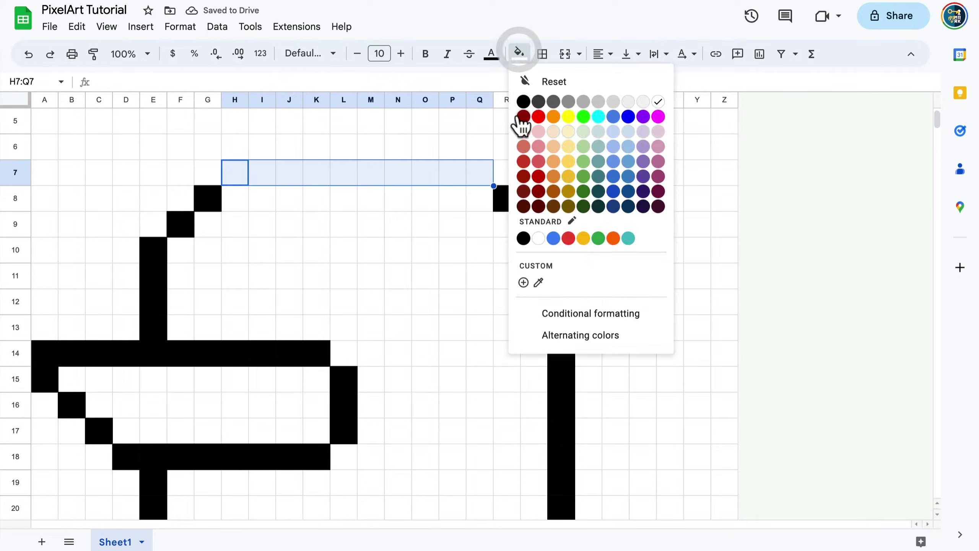
{"action": "left_click", "coordinate": [524, 101]}
{"action": "left_click", "coordinate": [420, 246]}
{"action": "scroll", "coordinate": [420, 247], "scroll_direction": "up", "scroll_amount": 3}
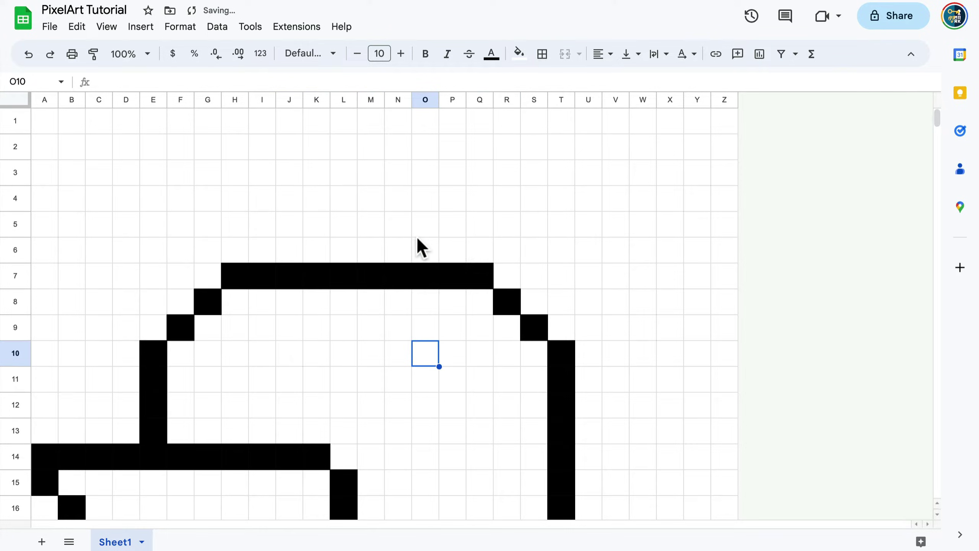
{"action": "scroll", "coordinate": [416, 236], "scroll_direction": "down", "scroll_amount": 5}
{"action": "scroll", "coordinate": [417, 246], "scroll_direction": "up", "scroll_amount": 5}
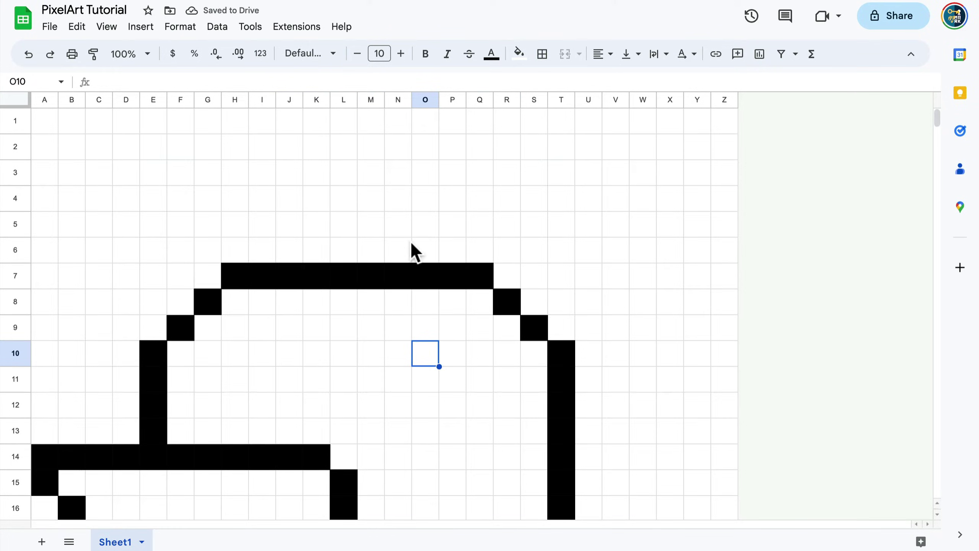
- Select rows 1–5 and delete them, moving the head's top line to row 2
{"action": "left_click", "coordinate": [16, 224]}
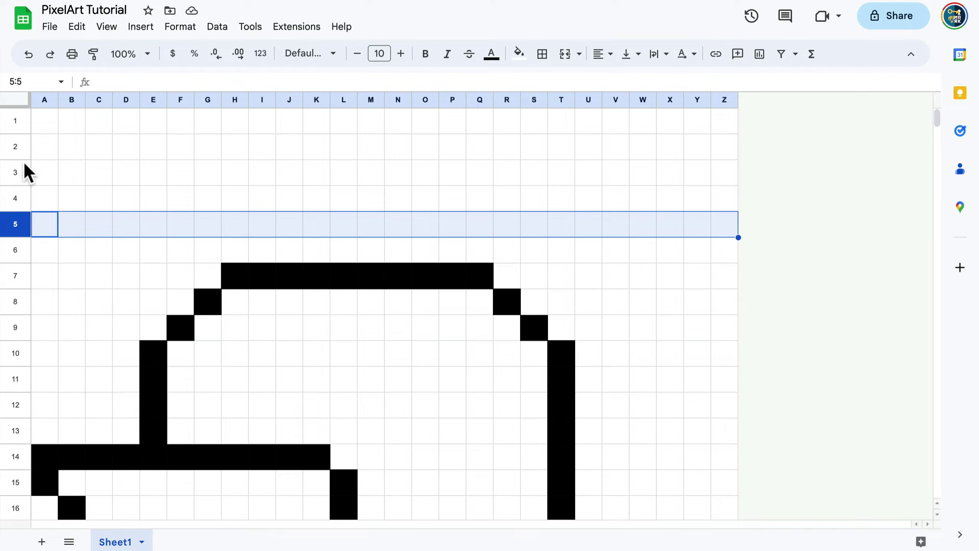
{"action": "key", "text": "shift"}
{"action": "left_click", "coordinate": [17, 120], "text": "shift"}
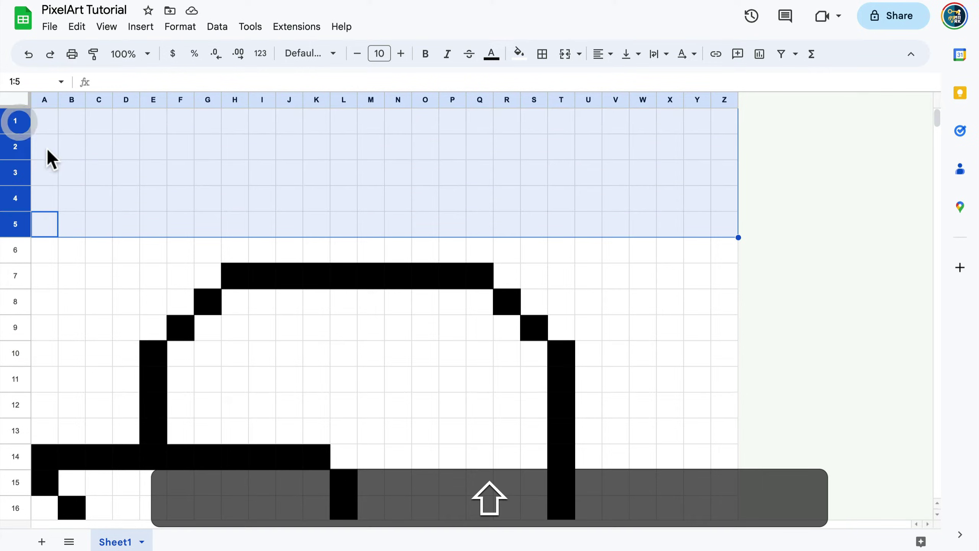
{"action": "right_click", "coordinate": [14, 122]}
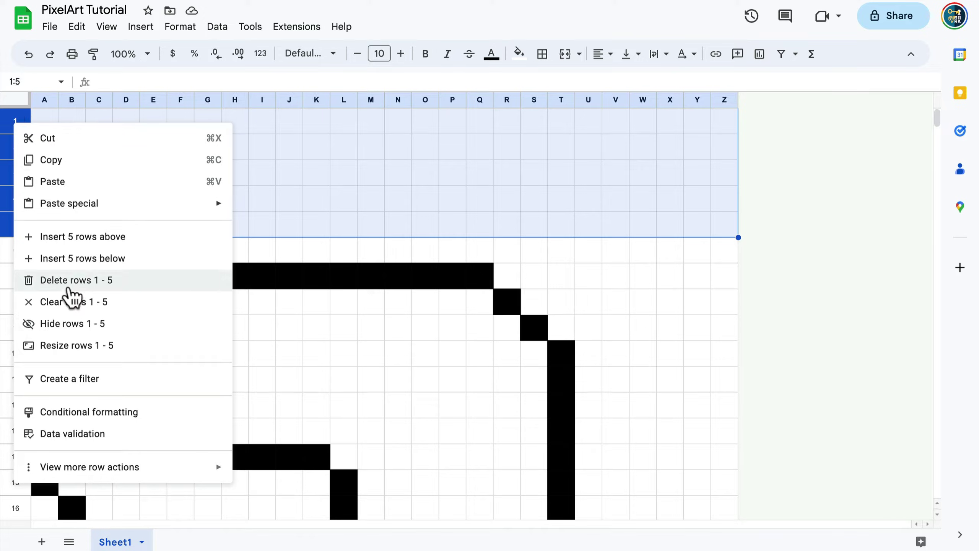
{"action": "left_click", "coordinate": [73, 283]}
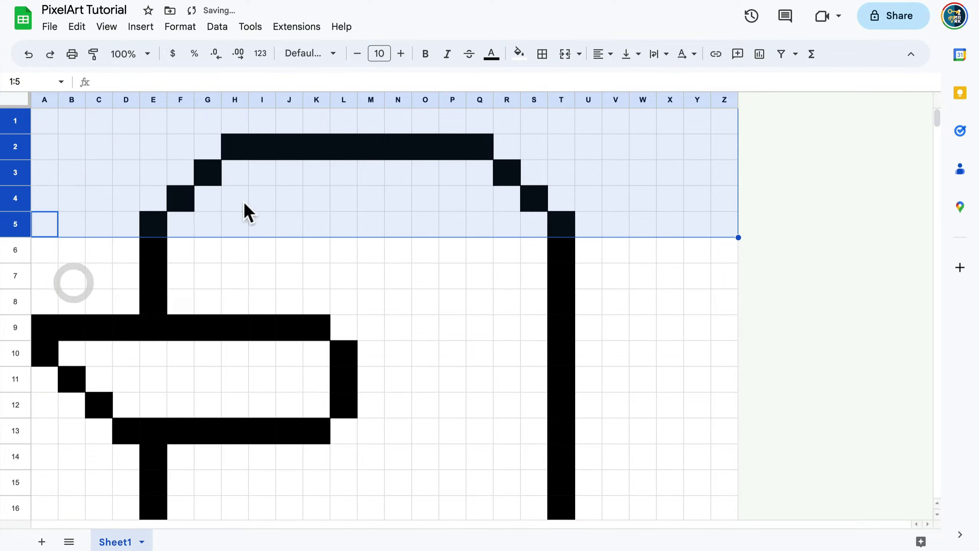
{"action": "left_click", "coordinate": [443, 306]}
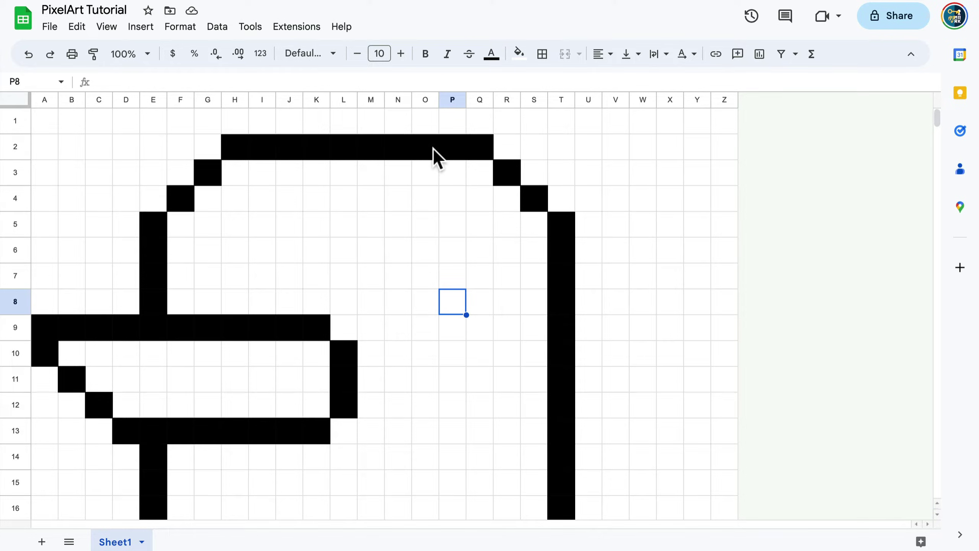
- Reset the fill on O2:T7, erasing the head's right curve
{"action": "left_click_drag", "start_coordinate": [427, 146], "coordinate": [568, 287]}
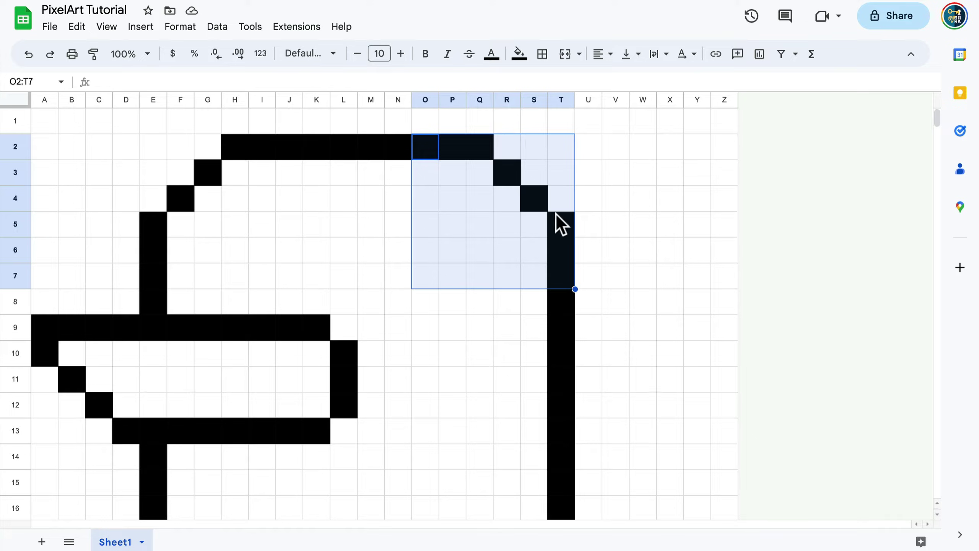
{"action": "left_click", "coordinate": [520, 54]}
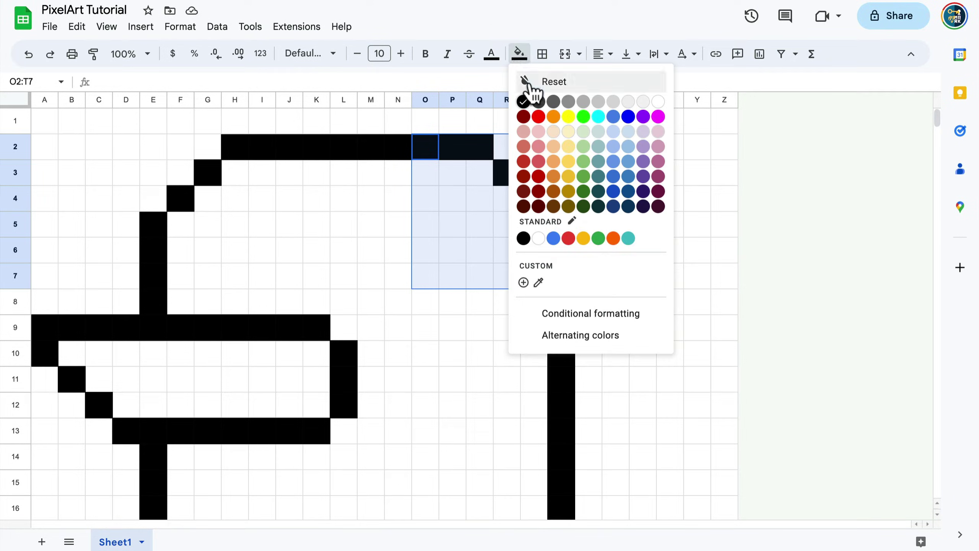
{"action": "left_click", "coordinate": [566, 83]}
{"action": "left_click", "coordinate": [638, 230]}
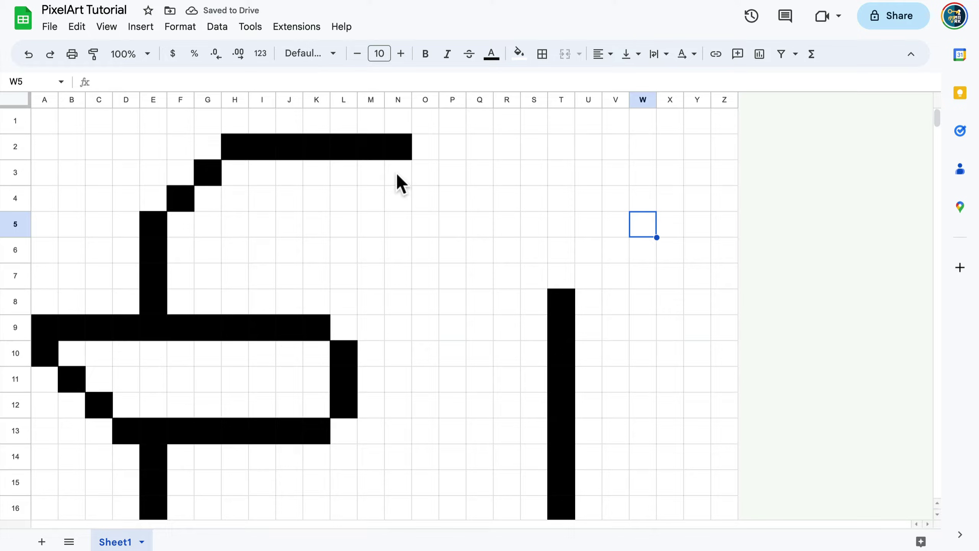
- Fill O3 and P4 black to start the head's right curve
{"action": "left_click", "coordinate": [420, 176]}
{"action": "left_click", "coordinate": [520, 54]}
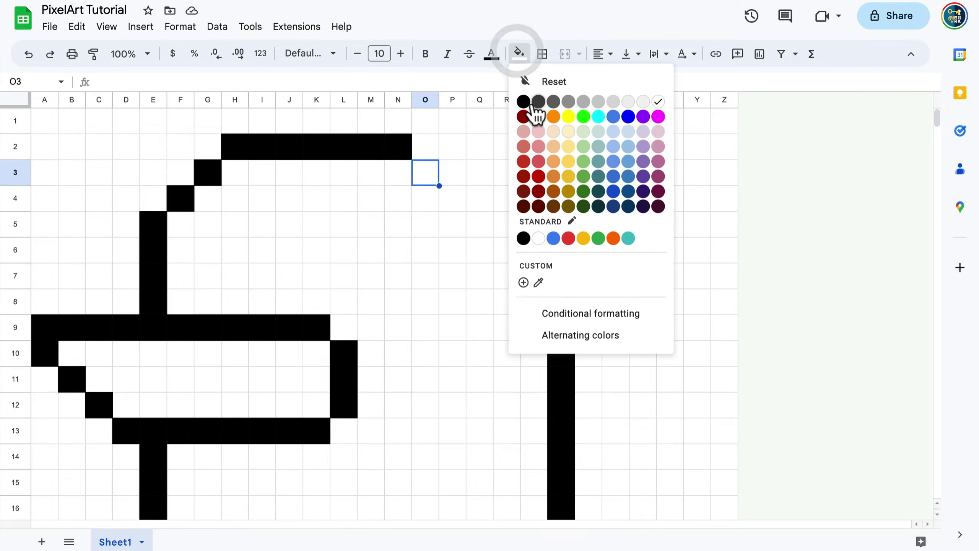
{"action": "left_click", "coordinate": [523, 102]}
{"action": "left_click", "coordinate": [447, 201]}
{"action": "left_click", "coordinate": [520, 54]}
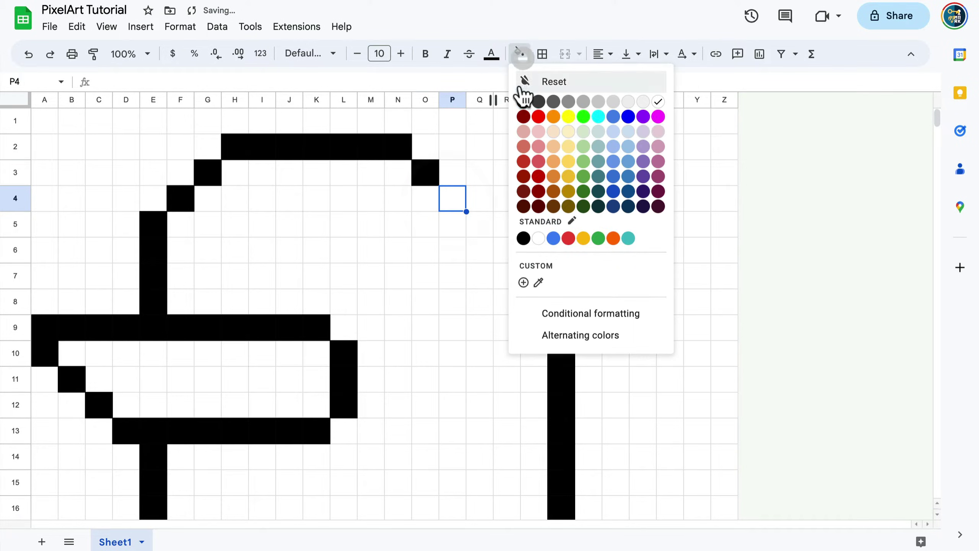
{"action": "left_click", "coordinate": [523, 101]}
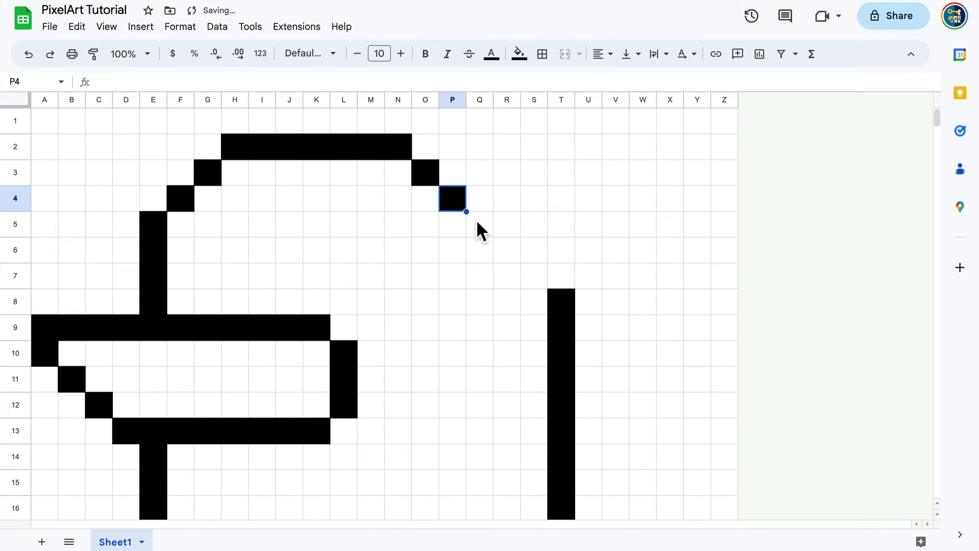
- Fill Q5:Q8 and R9:S9 black to curve the head into the back
{"action": "left_click_drag", "start_coordinate": [476, 225], "coordinate": [481, 296]}
{"action": "left_click", "coordinate": [519, 54]}
{"action": "left_click", "coordinate": [523, 101]}
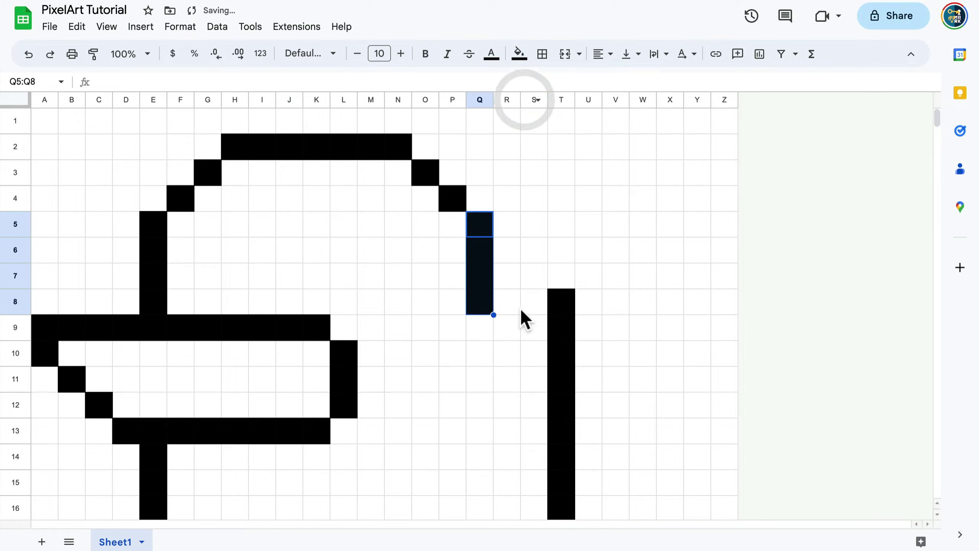
{"action": "left_click_drag", "start_coordinate": [511, 327], "coordinate": [526, 328]}
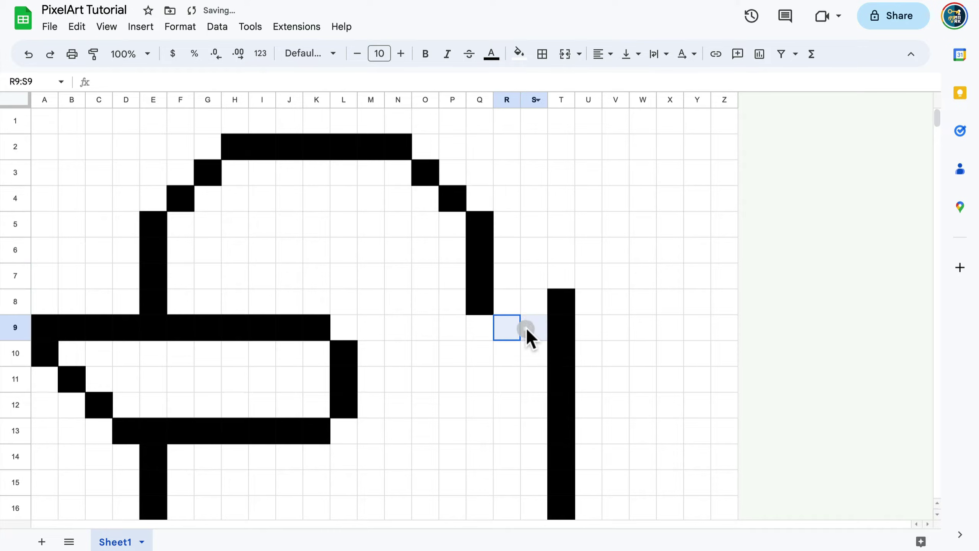
{"action": "left_click", "coordinate": [520, 54]}
{"action": "left_click", "coordinate": [524, 101]}
{"action": "left_click", "coordinate": [584, 258]}
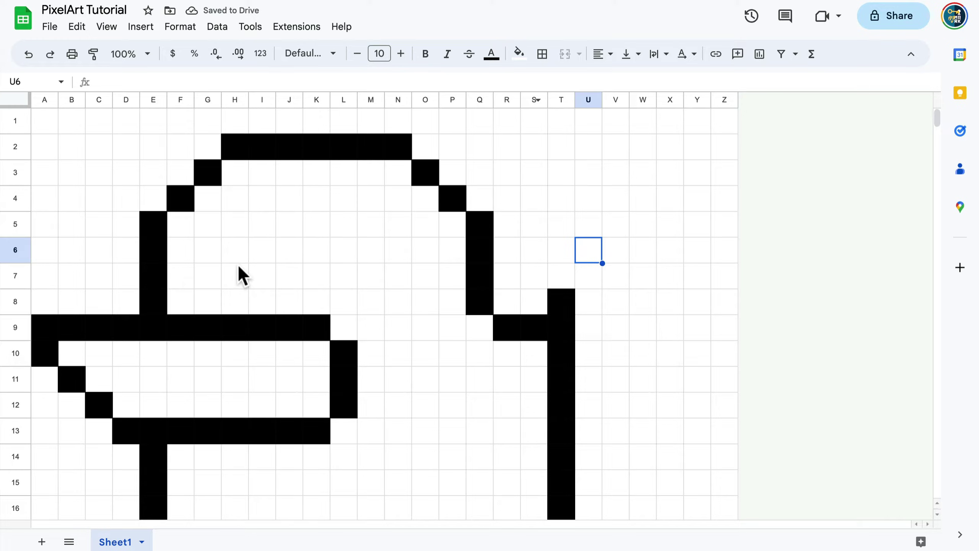
- Fill H7:H8 black as the first eye and select K7:K8 for the second
{"action": "left_click_drag", "start_coordinate": [238, 265], "coordinate": [236, 307]}
{"action": "left_click", "coordinate": [519, 54]}
{"action": "left_click", "coordinate": [521, 100]}
{"action": "left_click_drag", "start_coordinate": [317, 275], "coordinate": [324, 303]}
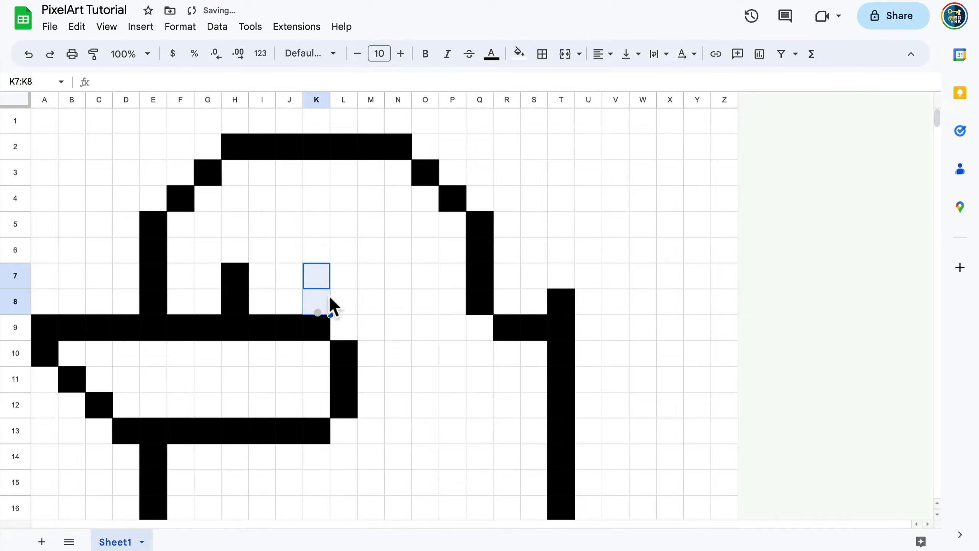
{"action": "left_click", "coordinate": [519, 54]}
- Finish the K7:K8 eye in black, then fill I19:I20 and H21 black
{"action": "left_click", "coordinate": [523, 101]}
{"action": "scroll", "coordinate": [574, 317], "scroll_direction": "down", "scroll_amount": 5}
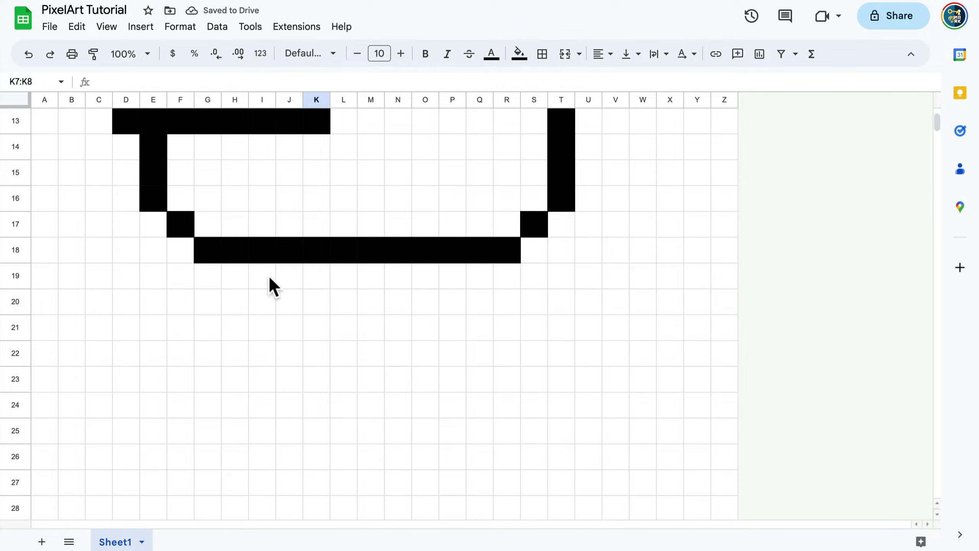
{"action": "left_click_drag", "start_coordinate": [257, 277], "coordinate": [260, 306]}
{"action": "left_click", "coordinate": [519, 53]}
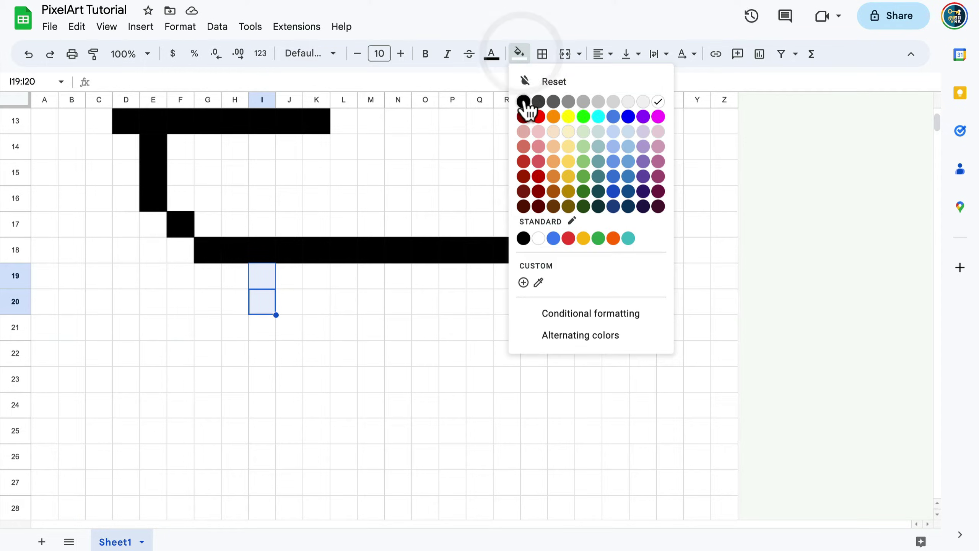
{"action": "left_click", "coordinate": [524, 101]}
{"action": "left_click", "coordinate": [243, 324]}
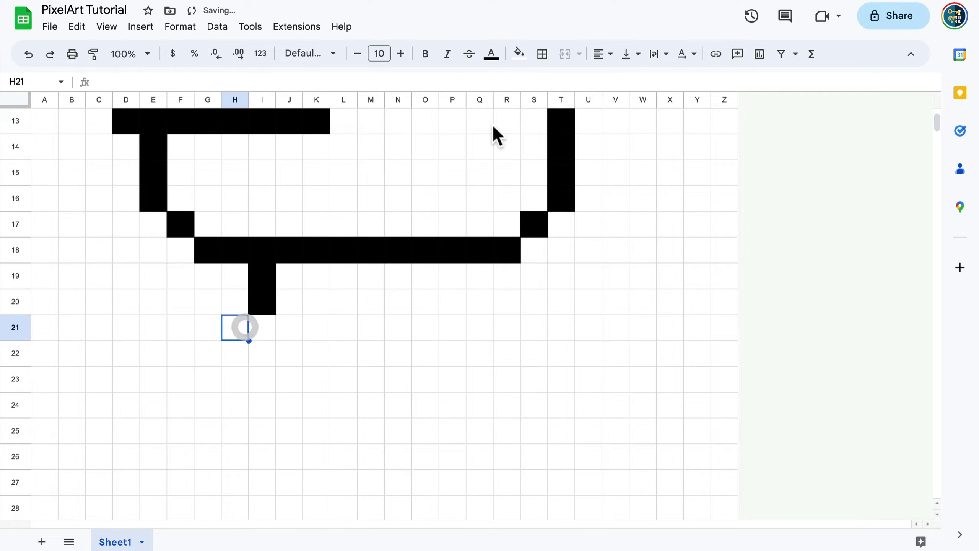
{"action": "left_click", "coordinate": [520, 54]}
{"action": "left_click", "coordinate": [524, 101]}
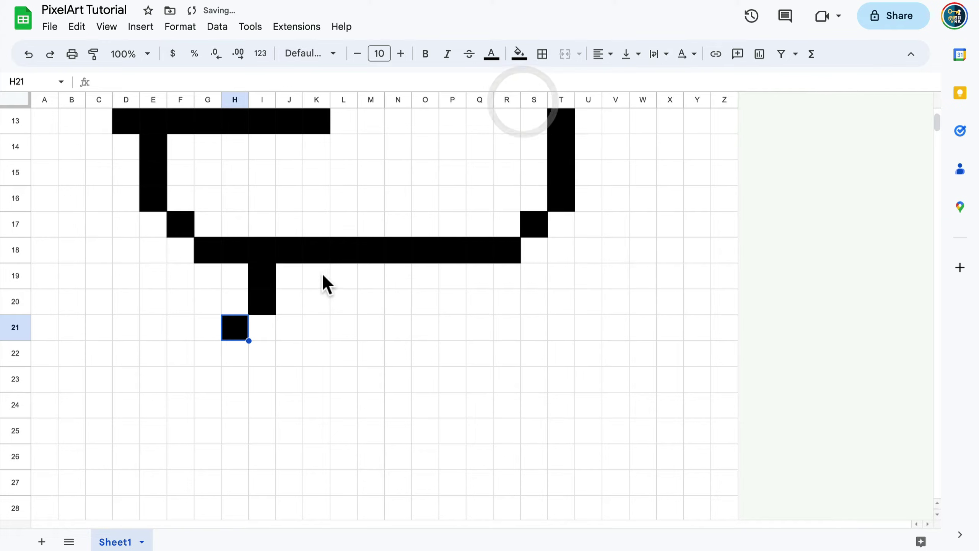
- Fill K19:K20, L21 and H22:L22 black, then select inner cells J19:J21, K21, I21
{"action": "left_click_drag", "start_coordinate": [323, 284], "coordinate": [320, 303]}
{"action": "left_click", "coordinate": [520, 54]}
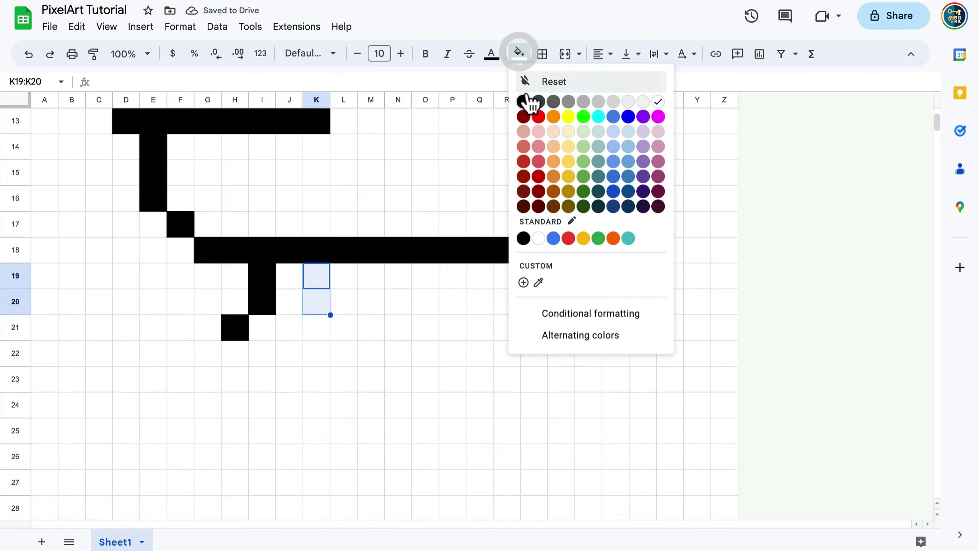
{"action": "left_click", "coordinate": [523, 101]}
{"action": "left_click", "coordinate": [338, 329]}
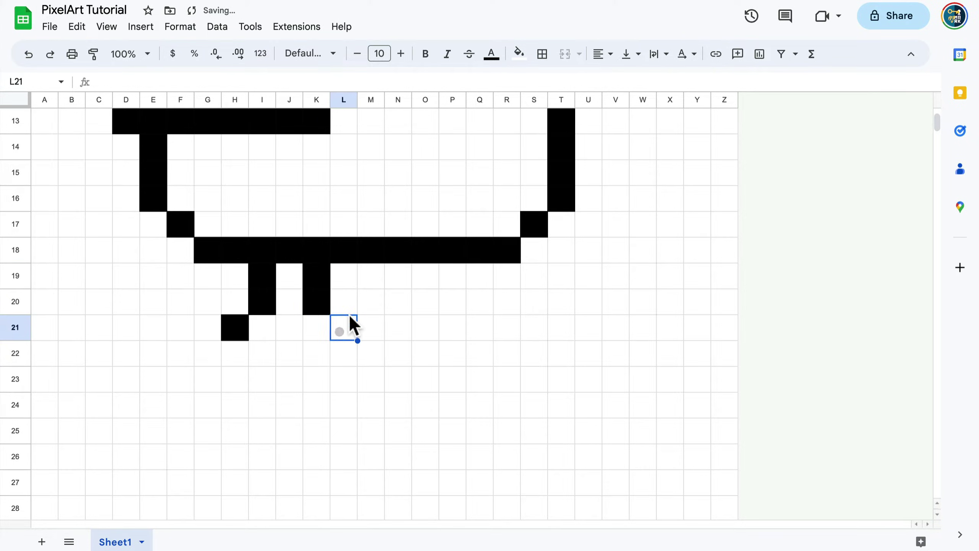
{"action": "left_click", "coordinate": [520, 54]}
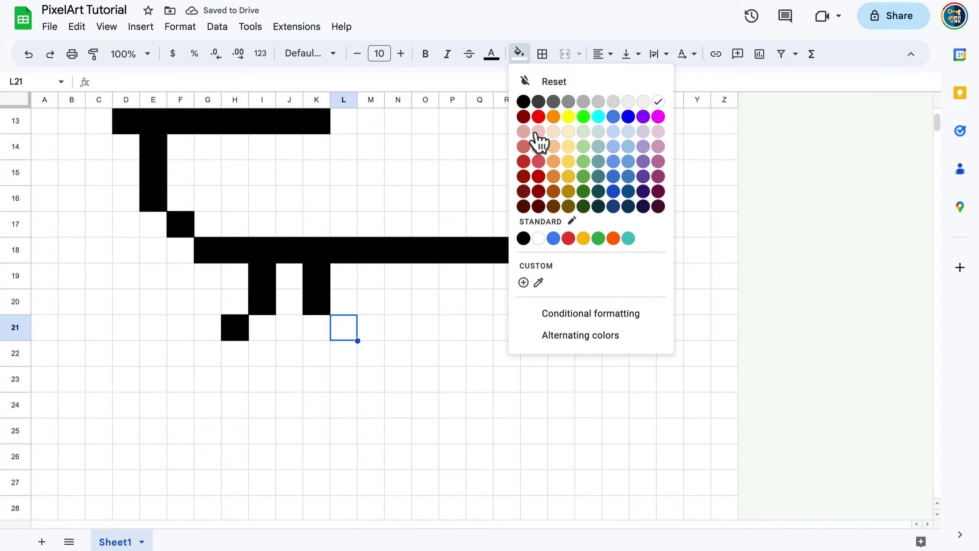
{"action": "left_click", "coordinate": [524, 101]}
{"action": "left_click_drag", "start_coordinate": [232, 353], "coordinate": [338, 357]}
{"action": "left_click", "coordinate": [520, 54]}
{"action": "left_click", "coordinate": [524, 102]}
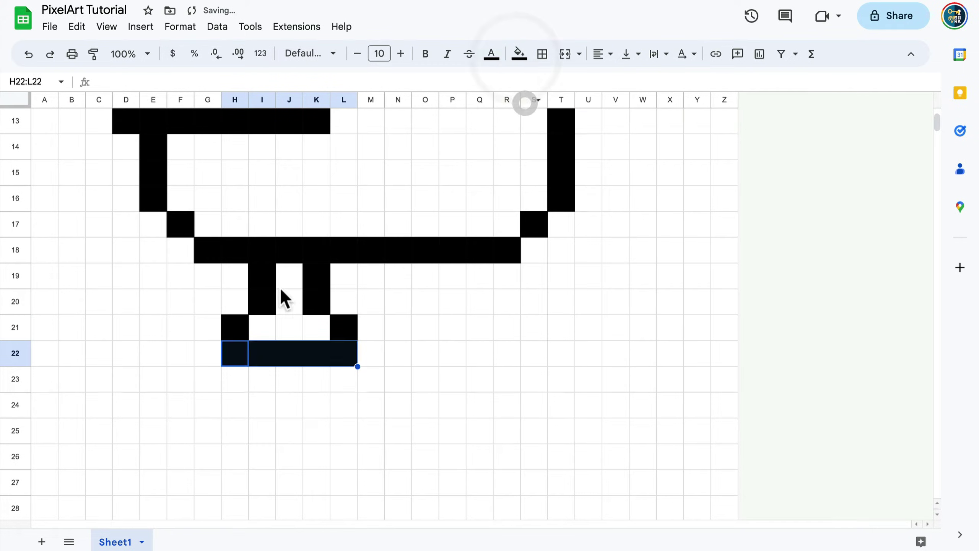
{"action": "left_click_drag", "start_coordinate": [285, 281], "coordinate": [295, 331]}
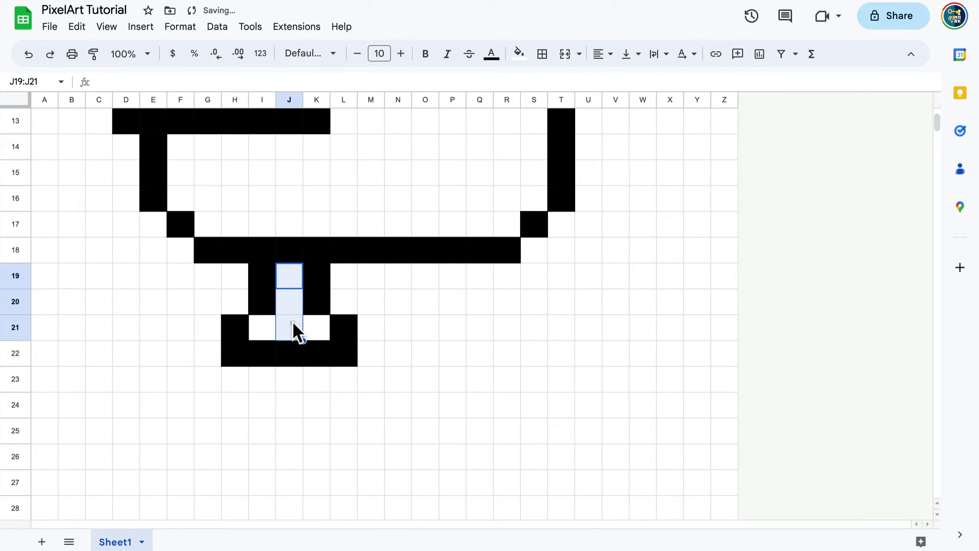
{"action": "left_click", "coordinate": [317, 329], "text": "super"}
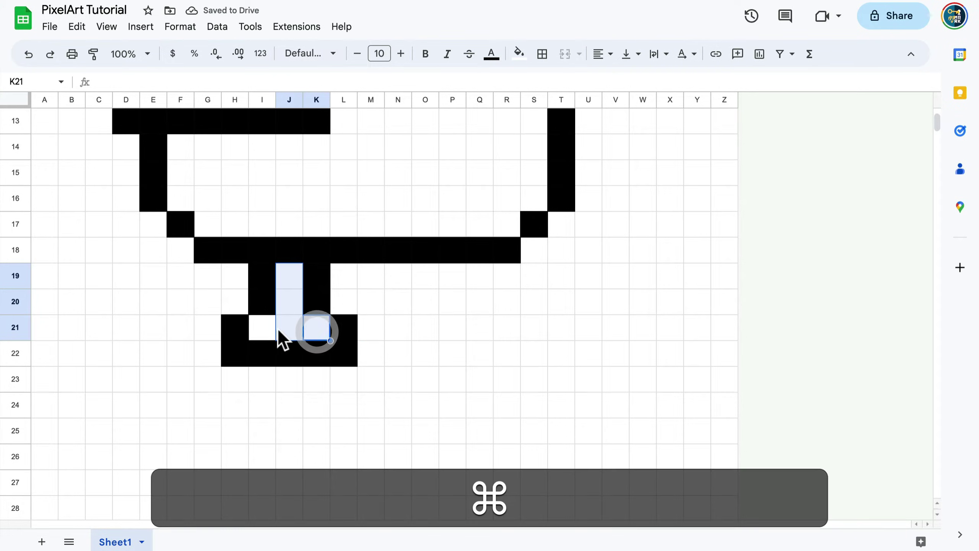
{"action": "left_click", "coordinate": [266, 331], "text": "super"}
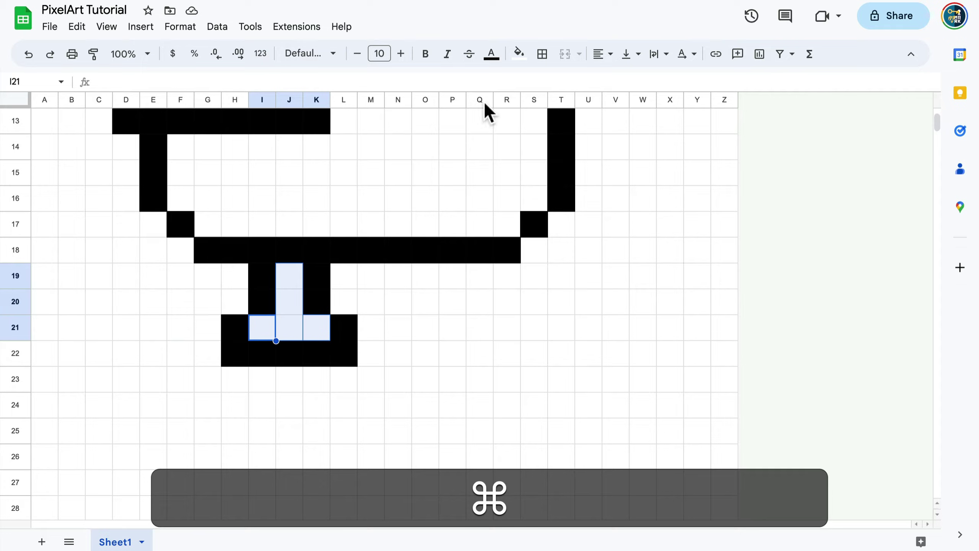
- Fill the foot's inner cells with a custom bright orange, about #ff9c37
{"action": "left_click", "coordinate": [519, 54]}
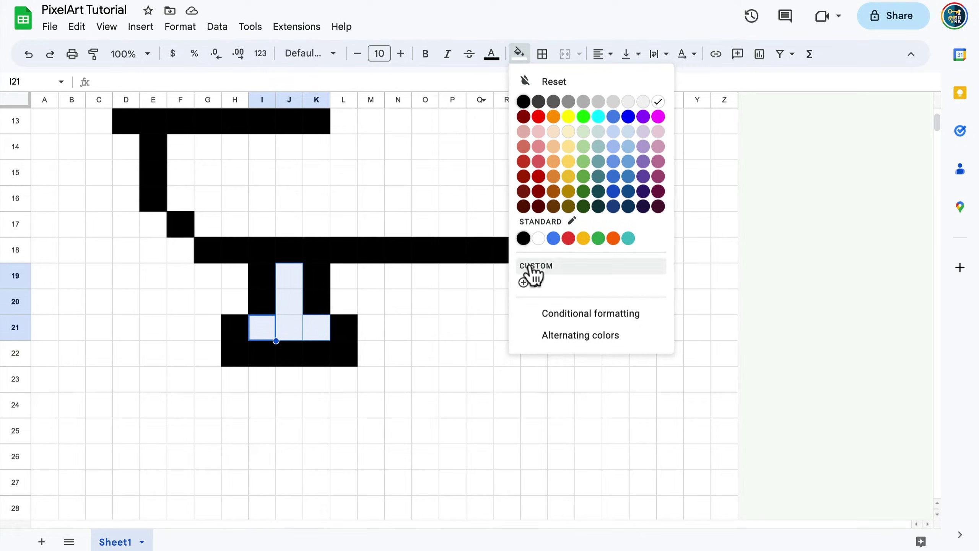
{"action": "left_click", "coordinate": [523, 284]}
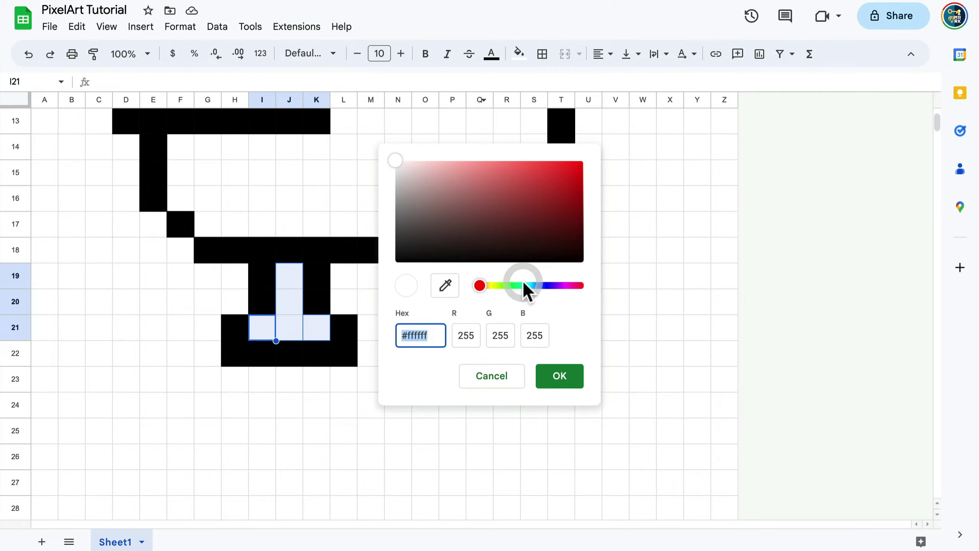
{"action": "left_click_drag", "start_coordinate": [478, 285], "coordinate": [487, 286]}
{"action": "left_click_drag", "start_coordinate": [454, 223], "coordinate": [544, 161]}
{"action": "left_click_drag", "start_coordinate": [486, 285], "coordinate": [488, 285]}
{"action": "left_click", "coordinate": [566, 159]}
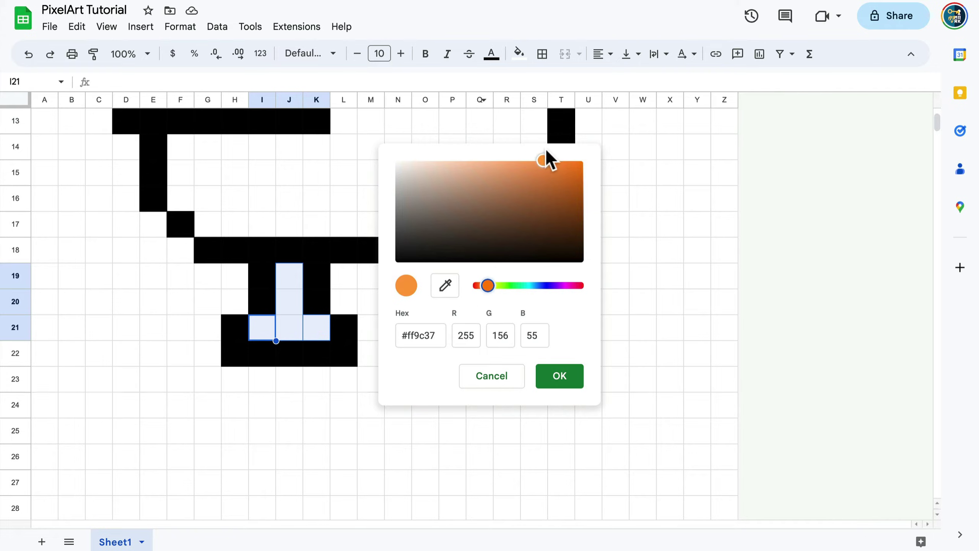
{"action": "left_click_drag", "start_coordinate": [545, 148], "coordinate": [547, 150]}
{"action": "left_click", "coordinate": [554, 380]}
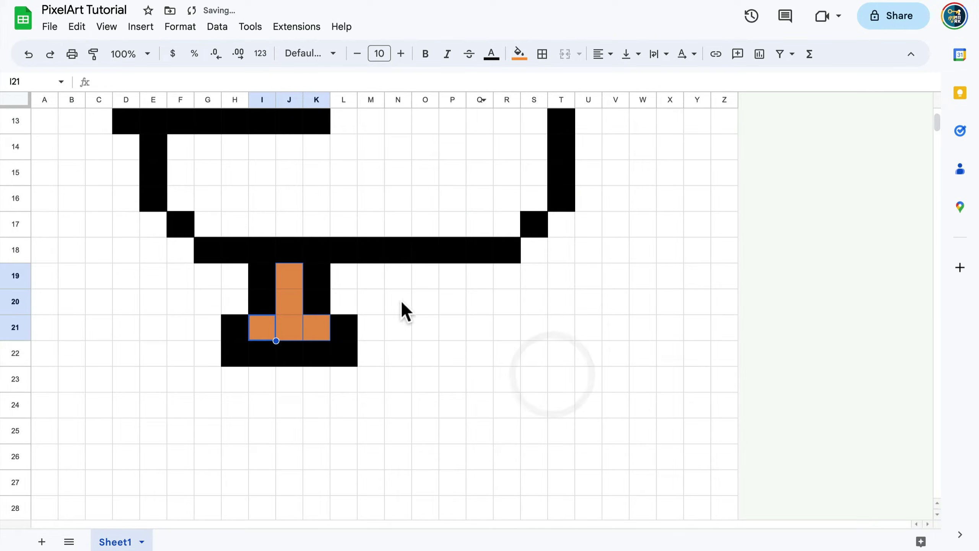
{"action": "left_click", "coordinate": [404, 281]}
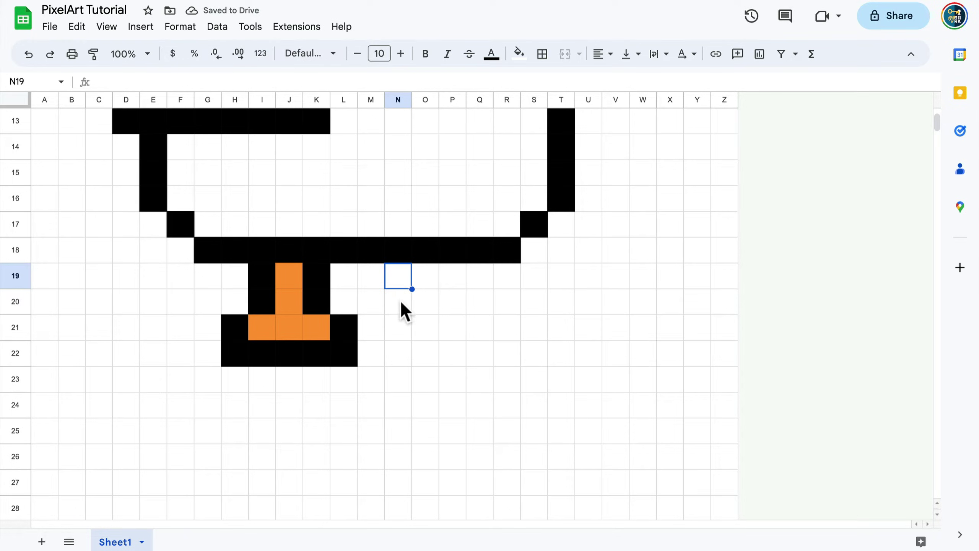
- Outline the second foot in black: N21:N22, O22:R22 and R21
{"action": "left_click_drag", "start_coordinate": [393, 324], "coordinate": [394, 354]}
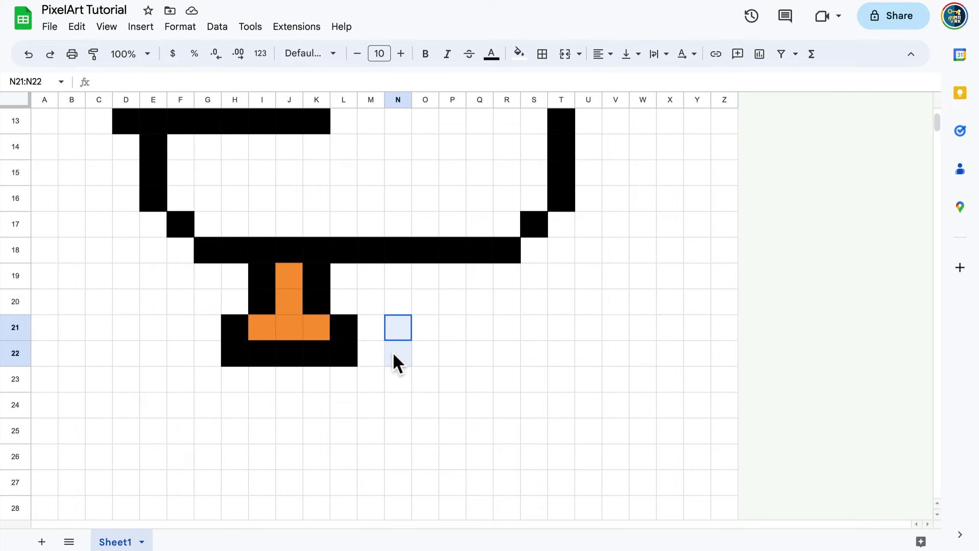
{"action": "left_click", "coordinate": [519, 53]}
{"action": "left_click", "coordinate": [525, 99]}
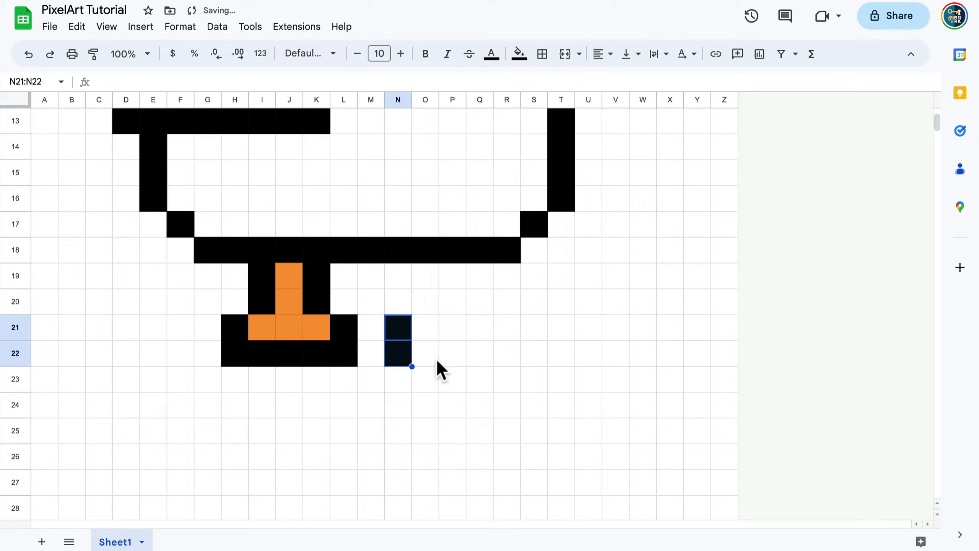
{"action": "left_click_drag", "start_coordinate": [434, 361], "coordinate": [493, 360]}
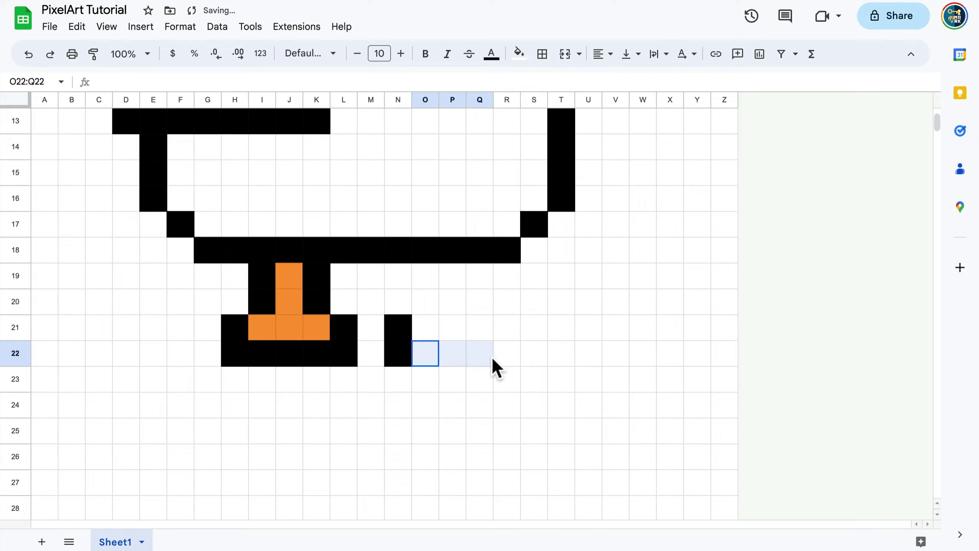
{"action": "left_click", "coordinate": [519, 54]}
{"action": "left_click", "coordinate": [524, 101]}
{"action": "left_click", "coordinate": [505, 320]}
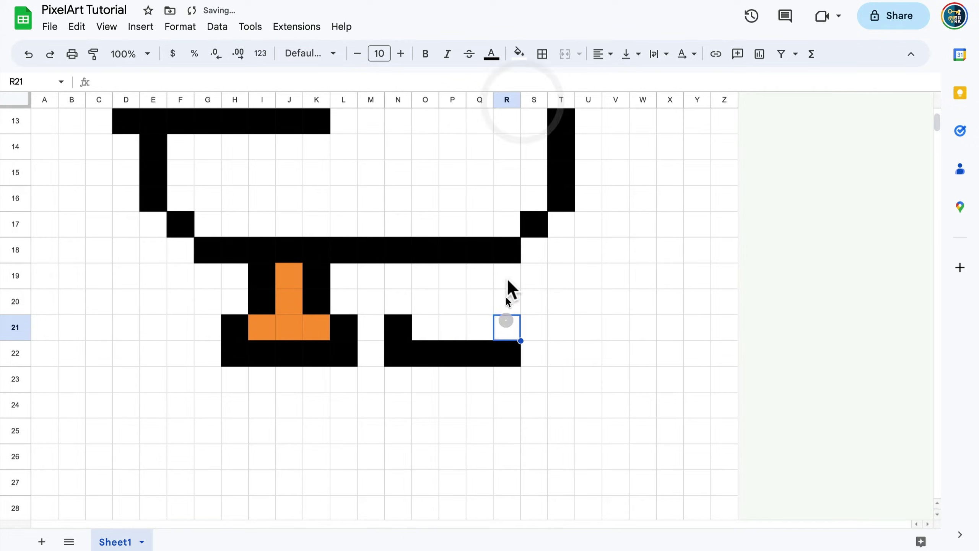
{"action": "left_click", "coordinate": [519, 53]}
{"action": "left_click", "coordinate": [524, 101]}
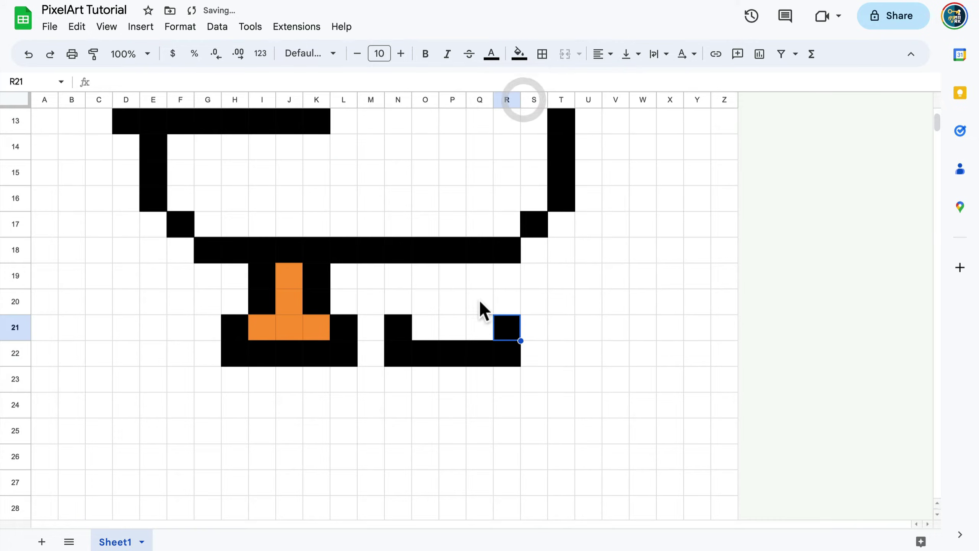
- Fill the second leg's right side Q19:Q20 black and select O19:O20
{"action": "left_click", "coordinate": [505, 305]}
{"action": "left_click_drag", "start_coordinate": [485, 308], "coordinate": [480, 272]}
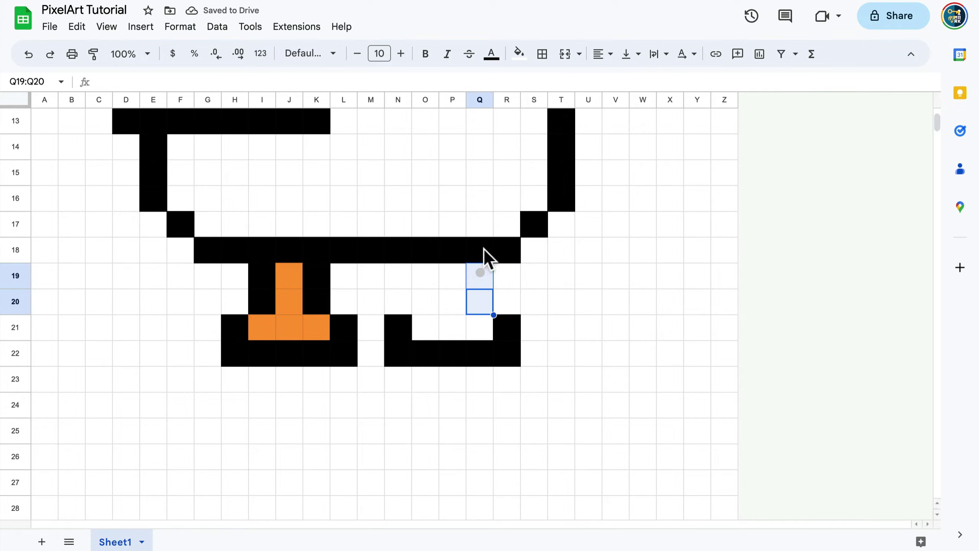
{"action": "left_click", "coordinate": [519, 53]}
{"action": "left_click", "coordinate": [524, 101]}
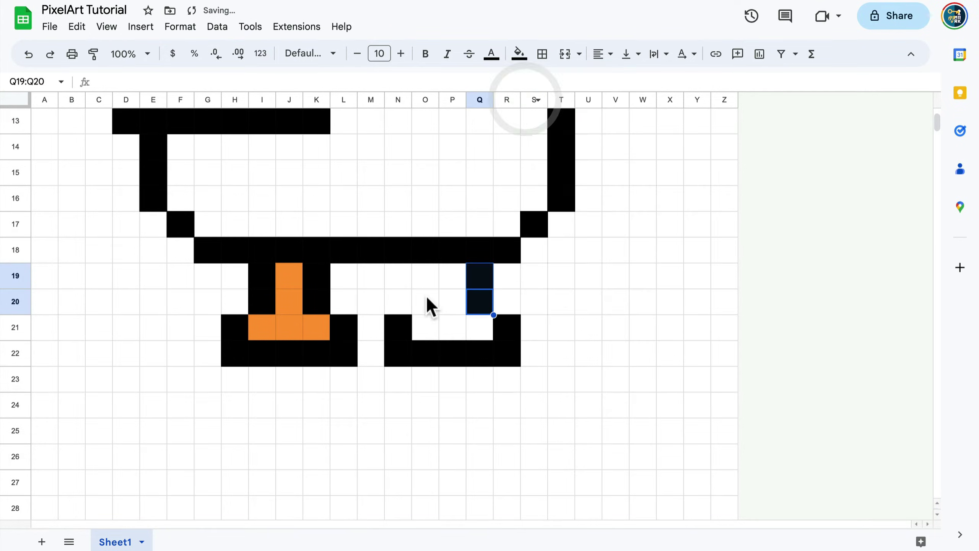
{"action": "left_click_drag", "start_coordinate": [426, 306], "coordinate": [455, 327]}
- Fill O19:O20 black, then eyedrop the left foot's orange into the second foot's inside
{"action": "left_click", "coordinate": [519, 54]}
{"action": "left_click", "coordinate": [525, 102]}
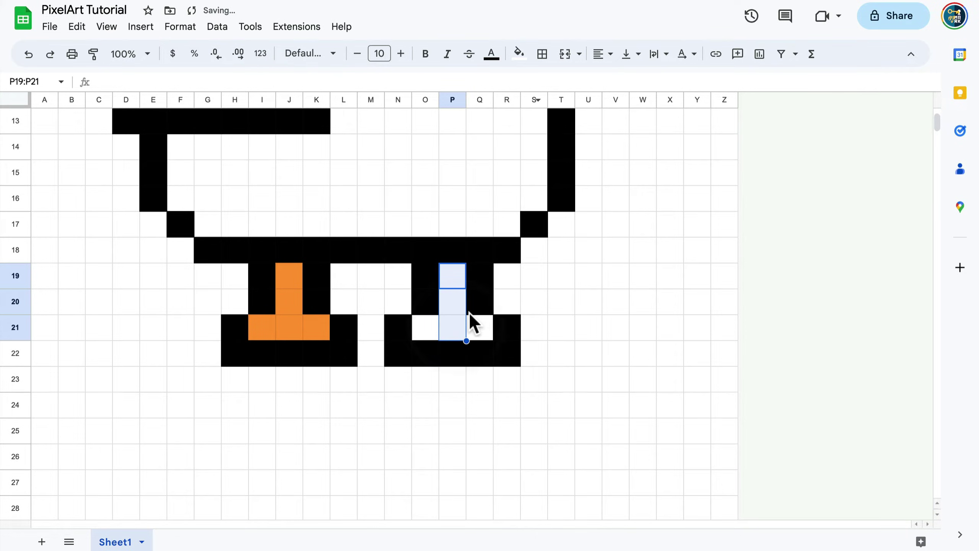
{"action": "left_click", "coordinate": [478, 328], "text": "super"}
{"action": "left_click", "coordinate": [426, 328], "text": "super"}
{"action": "left_click", "coordinate": [519, 53]}
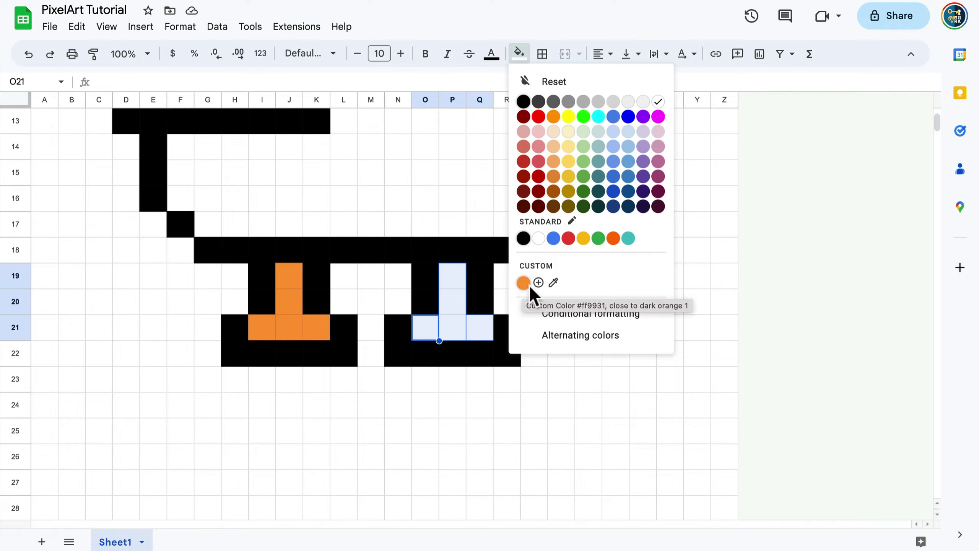
{"action": "left_click", "coordinate": [554, 283]}
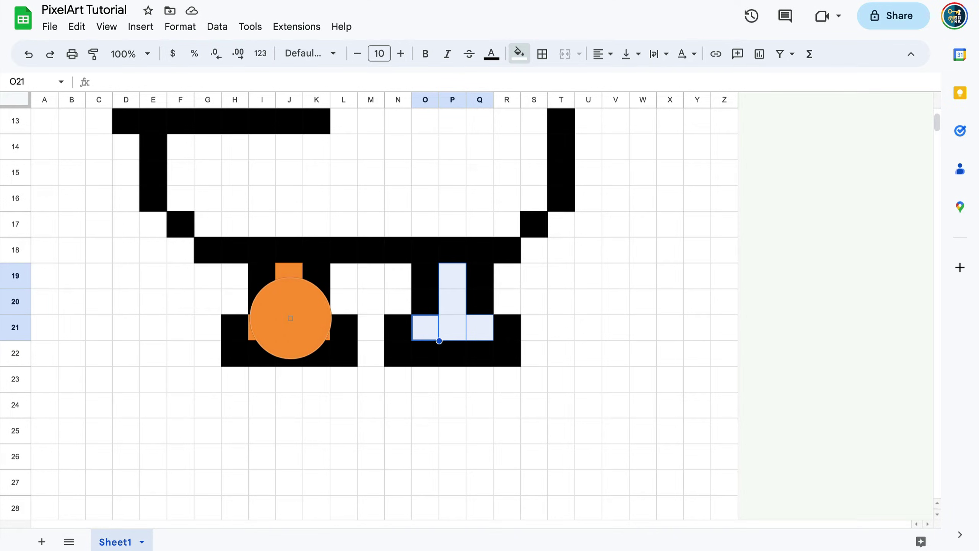
{"action": "left_click", "coordinate": [291, 321]}
{"action": "left_click", "coordinate": [448, 303]}
{"action": "scroll", "coordinate": [445, 305], "scroll_direction": "up", "scroll_amount": 3}
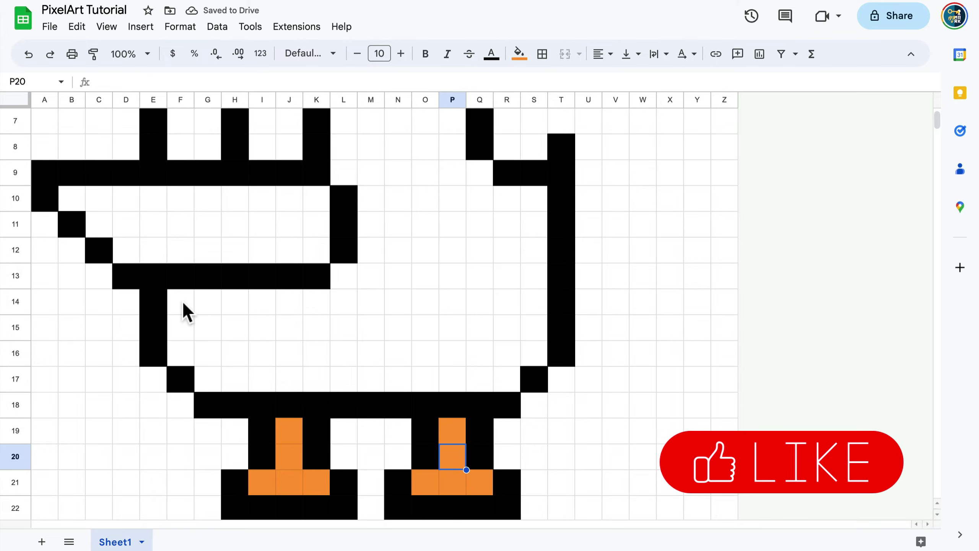
- Fill the body rows F14:S16 and G17:R17 light yellow
{"action": "left_click_drag", "start_coordinate": [186, 300], "coordinate": [547, 352]}
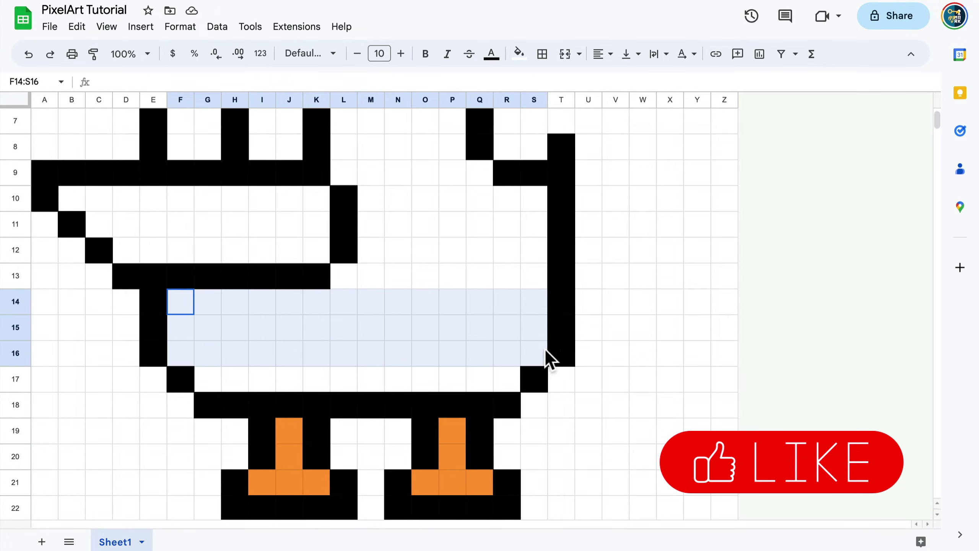
{"action": "left_click", "coordinate": [519, 54]}
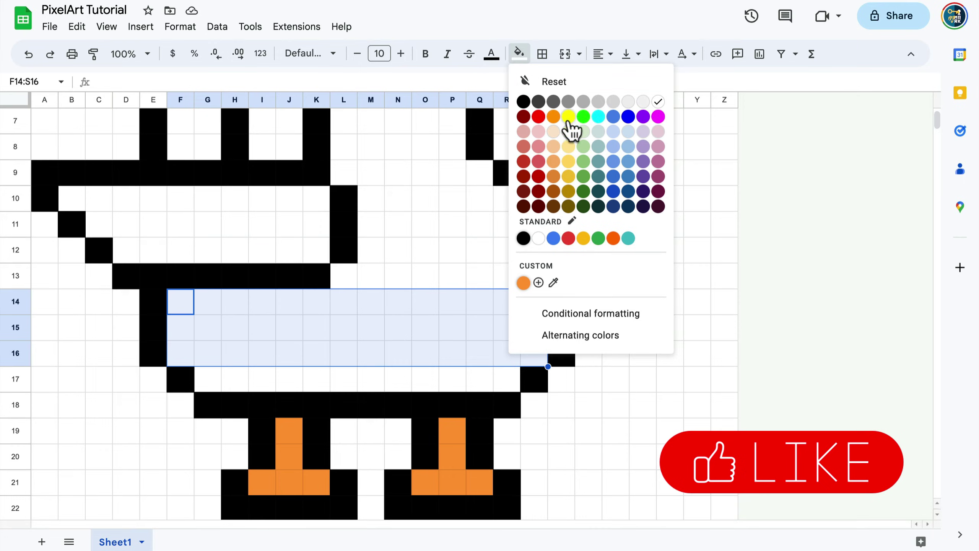
{"action": "left_click", "coordinate": [568, 162]}
{"action": "left_click", "coordinate": [216, 380]}
{"action": "left_click_drag", "start_coordinate": [214, 376], "coordinate": [503, 382]}
{"action": "left_click", "coordinate": [519, 53]}
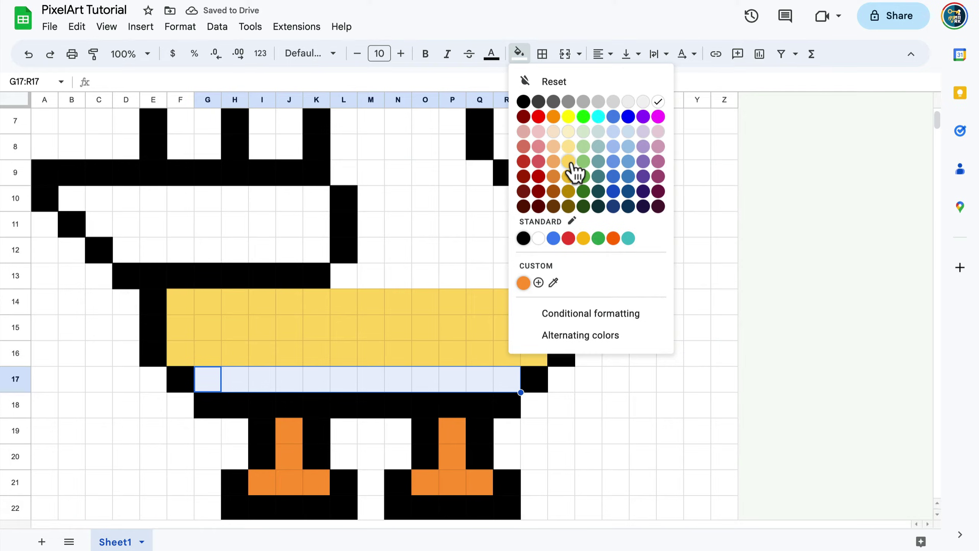
{"action": "left_click", "coordinate": [568, 161]}
- Fill the back area M10:S13 light yellow
{"action": "scroll", "coordinate": [401, 263], "scroll_direction": "up", "scroll_amount": 1}
{"action": "left_click_drag", "start_coordinate": [371, 224], "coordinate": [525, 306]}
{"action": "left_click", "coordinate": [519, 53]}
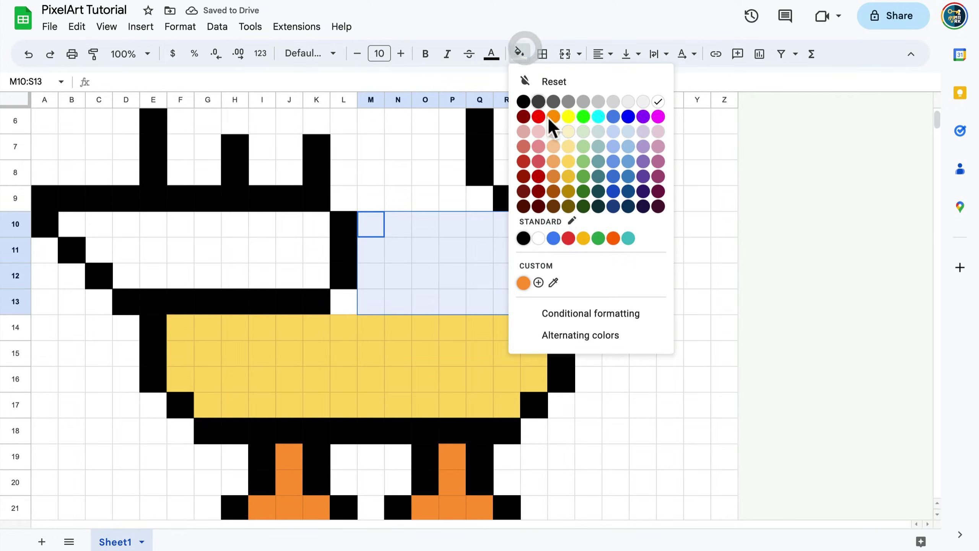
{"action": "left_click", "coordinate": [569, 156]}
- Fill the head cells (L5:P9, Q9, H3:N4, O4, G4, F5:J6, around the eyes) yellow
{"action": "left_click", "coordinate": [345, 295]}
{"action": "scroll", "coordinate": [405, 305], "scroll_direction": "up", "scroll_amount": 3}
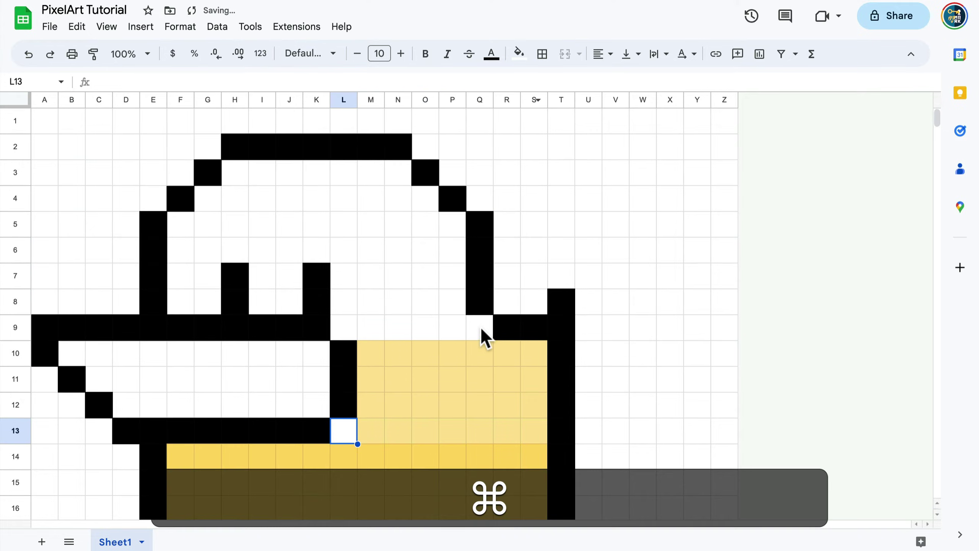
{"action": "left_click", "coordinate": [480, 327], "text": "super"}
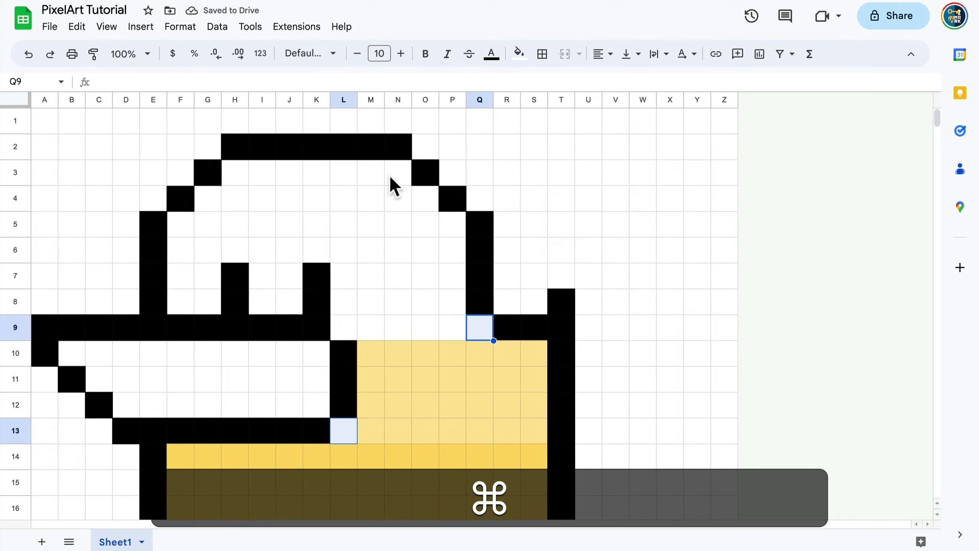
{"action": "left_click_drag", "start_coordinate": [454, 335], "coordinate": [345, 230]}
{"action": "left_click_drag", "start_coordinate": [247, 170], "coordinate": [401, 197]}
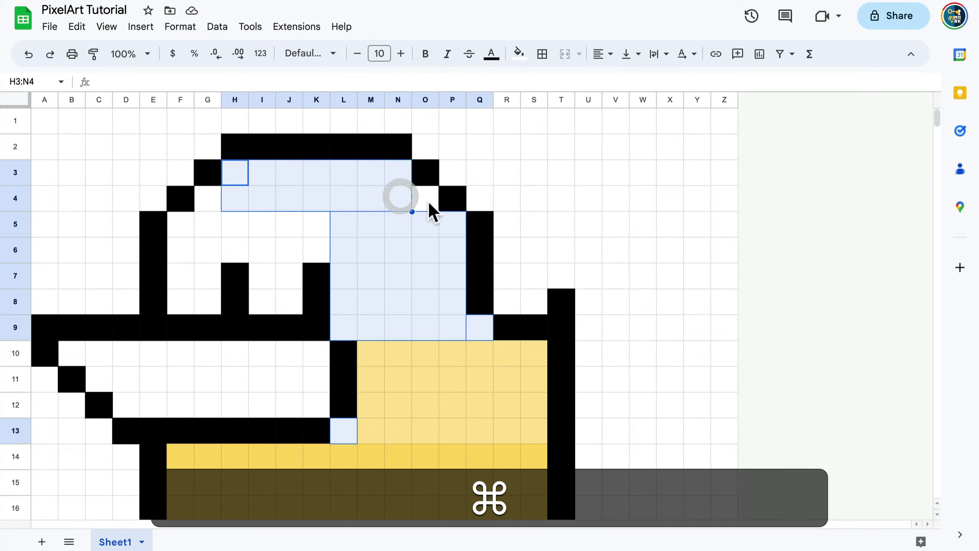
{"action": "left_click", "coordinate": [426, 198], "text": "super"}
{"action": "left_click", "coordinate": [208, 201], "text": "super"}
{"action": "left_click_drag", "start_coordinate": [183, 227], "coordinate": [312, 247]}
{"action": "left_click_drag", "start_coordinate": [261, 277], "coordinate": [265, 307]}
{"action": "left_click_drag", "start_coordinate": [184, 276], "coordinate": [208, 302]}
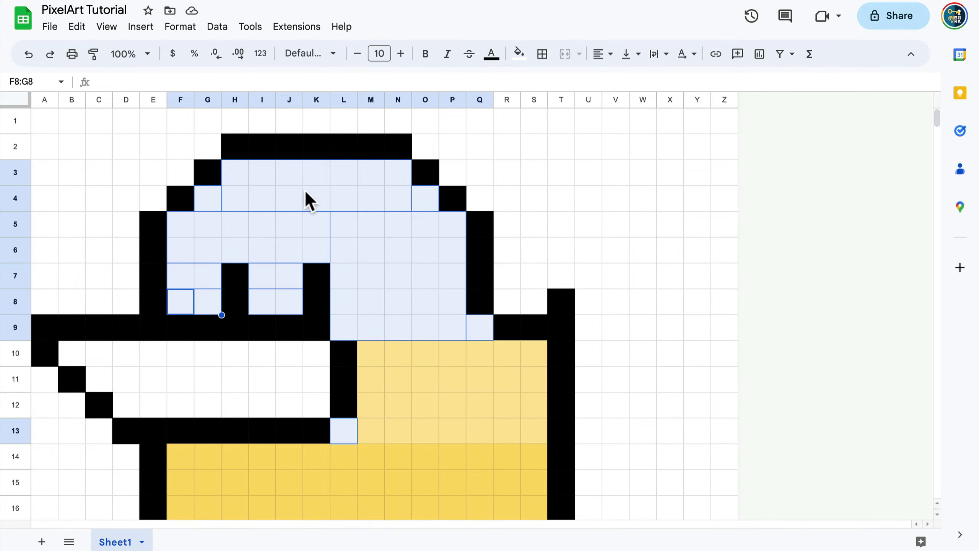
{"action": "left_click", "coordinate": [519, 54]}
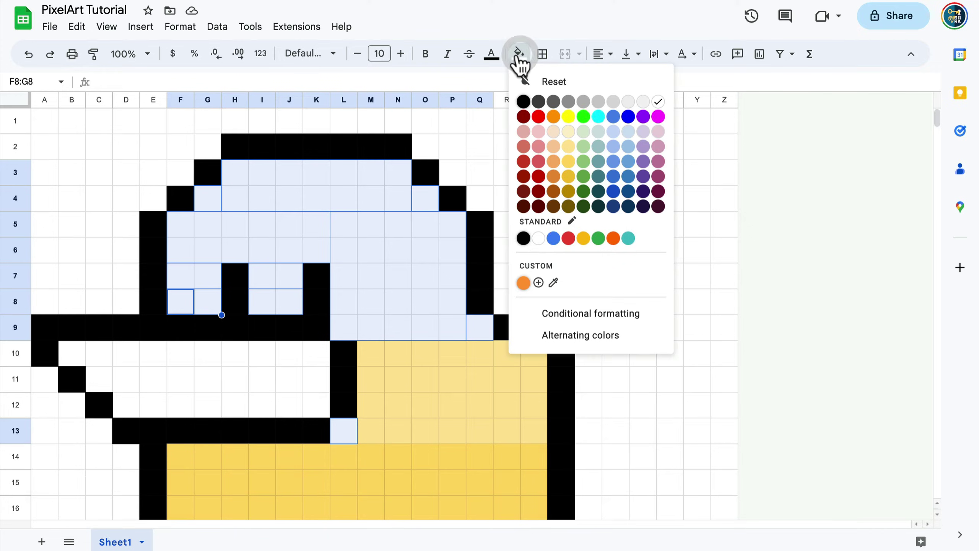
{"action": "left_click", "coordinate": [570, 161]}
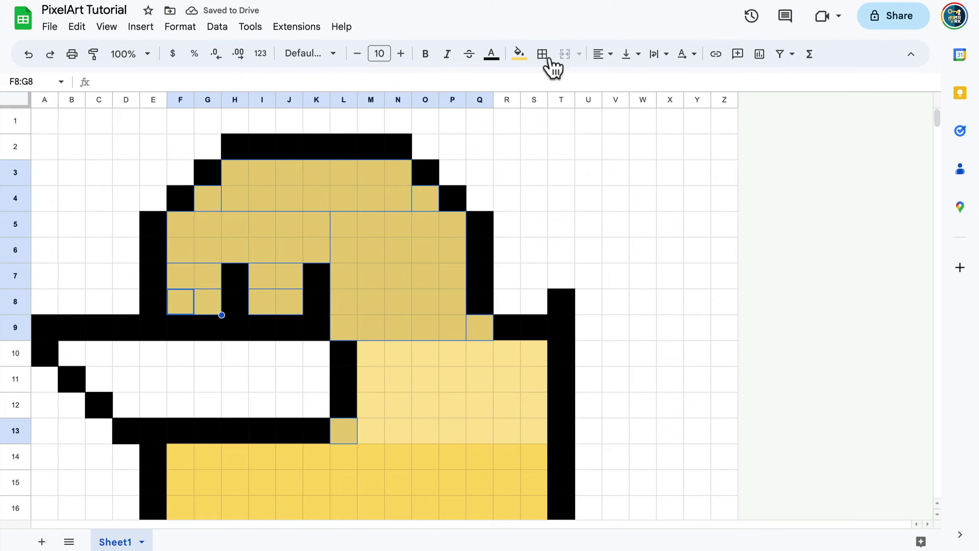
- Switch the head to a lighter yellow and recolour the body rows to match
{"action": "left_click", "coordinate": [519, 53]}
{"action": "left_click", "coordinate": [574, 146]}
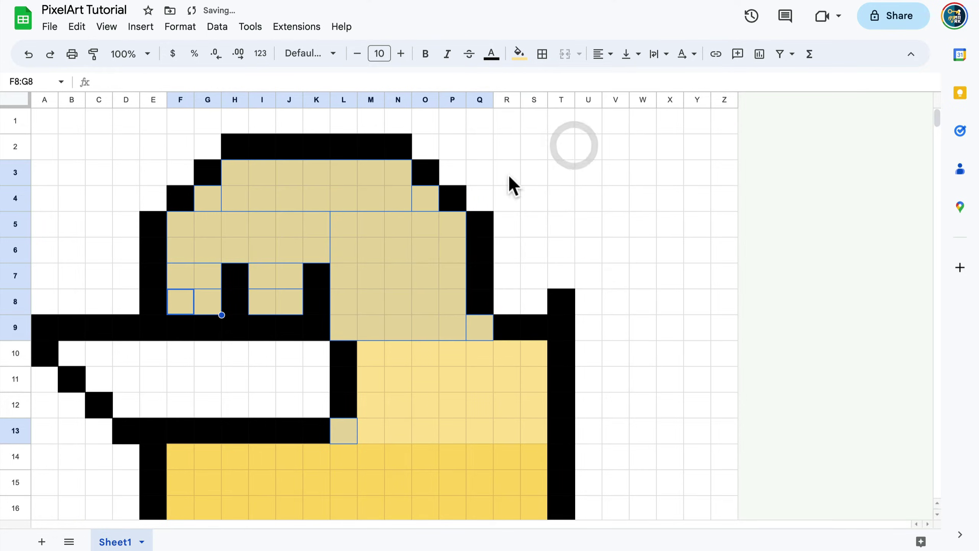
{"action": "left_click", "coordinate": [414, 382]}
{"action": "scroll", "coordinate": [447, 409], "scroll_direction": "down", "scroll_amount": 1}
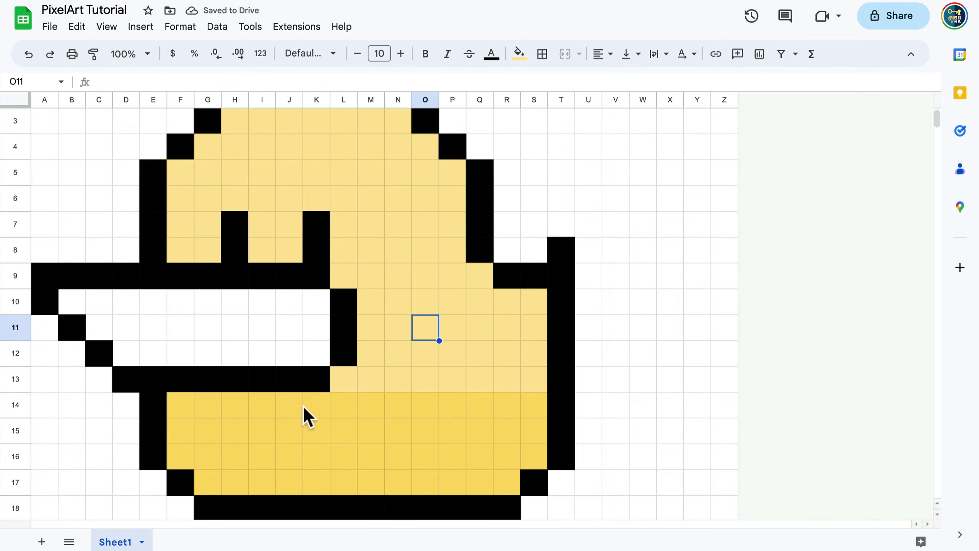
{"action": "scroll", "coordinate": [303, 407], "scroll_direction": "down", "scroll_amount": 3}
{"action": "left_click_drag", "start_coordinate": [184, 247], "coordinate": [247, 332]}
{"action": "left_click", "coordinate": [506, 327], "text": "super"}
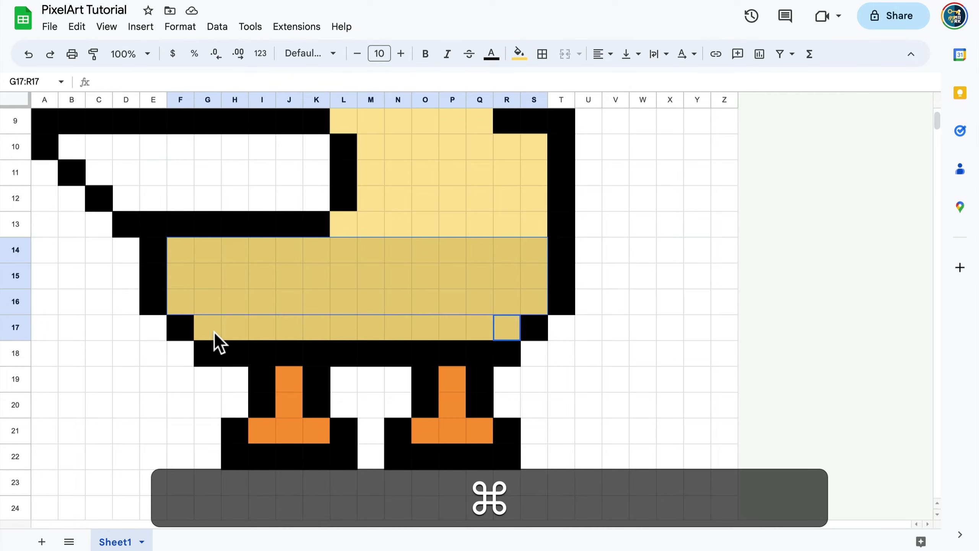
{"action": "left_click", "coordinate": [518, 54]}
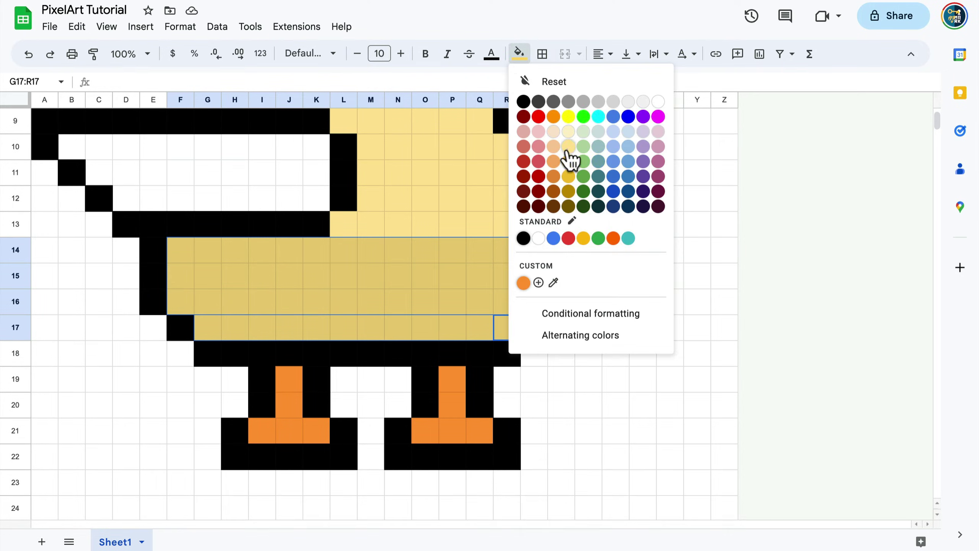
{"action": "left_click", "coordinate": [567, 150]}
{"action": "left_click", "coordinate": [425, 230]}
{"action": "scroll", "coordinate": [424, 230], "scroll_direction": "up", "scroll_amount": 5}
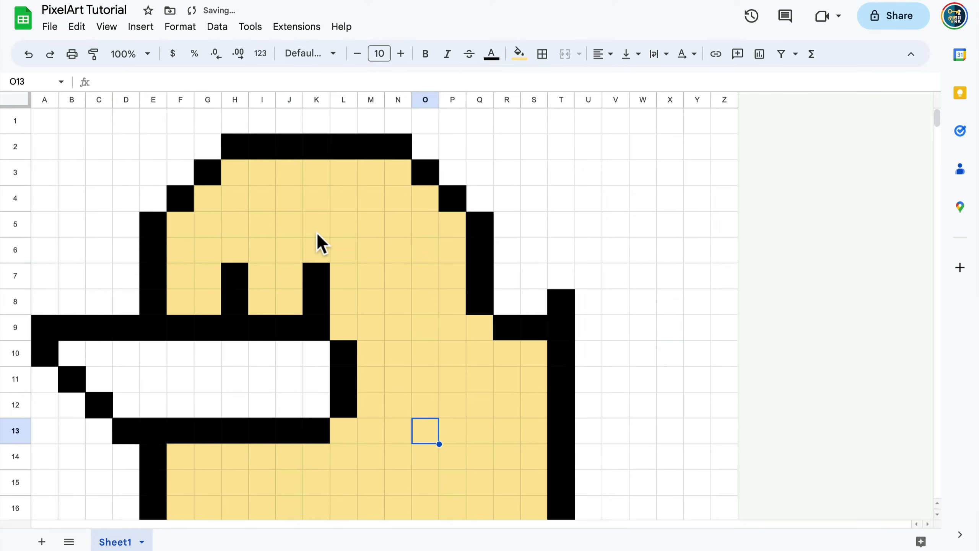
- Fill the beak's three rows with the saved orange
{"action": "scroll", "coordinate": [317, 232], "scroll_direction": "down", "scroll_amount": 1}
{"action": "left_click_drag", "start_coordinate": [85, 301], "coordinate": [314, 301]}
{"action": "left_click_drag", "start_coordinate": [105, 332], "coordinate": [312, 325]}
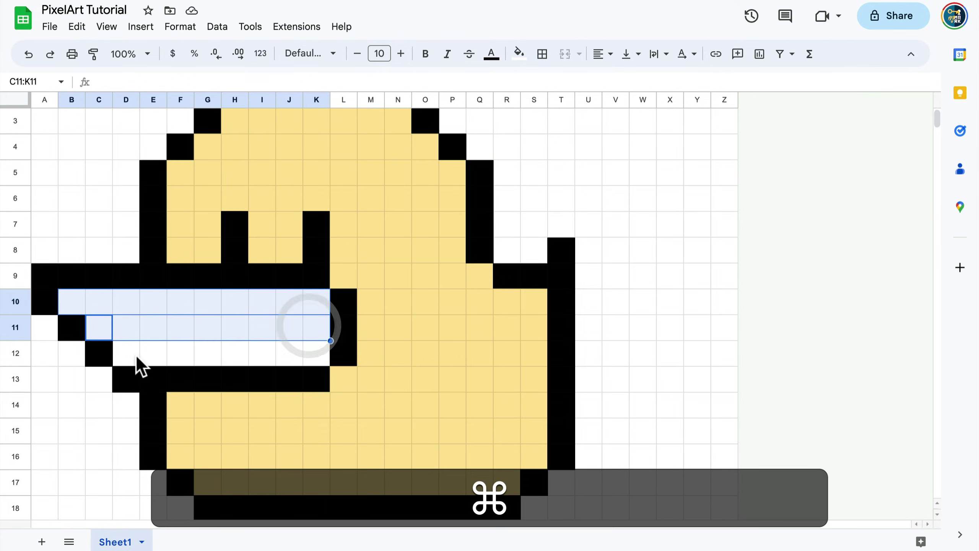
{"action": "left_click_drag", "start_coordinate": [133, 355], "coordinate": [274, 350]}
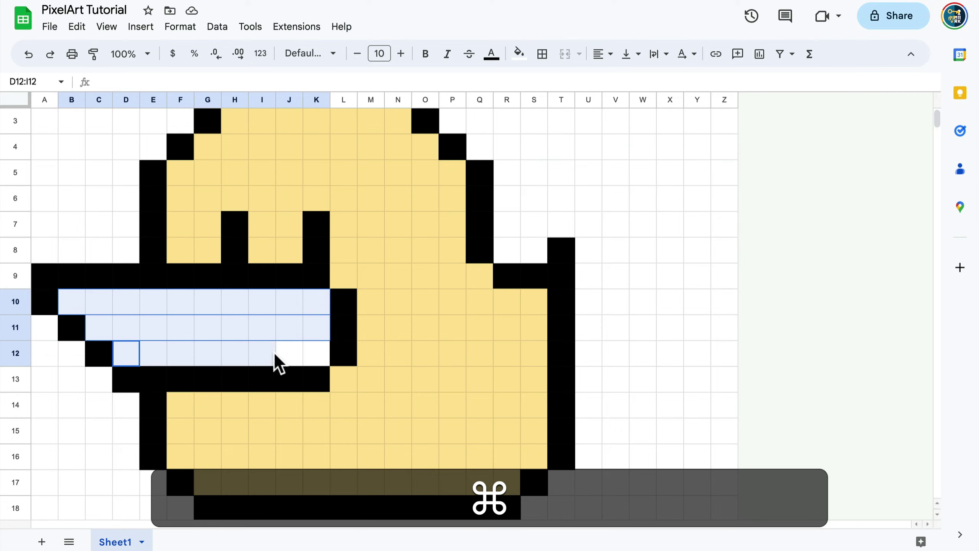
{"action": "left_click", "coordinate": [519, 53]}
{"action": "left_click", "coordinate": [524, 282]}
{"action": "left_click", "coordinate": [426, 330]}
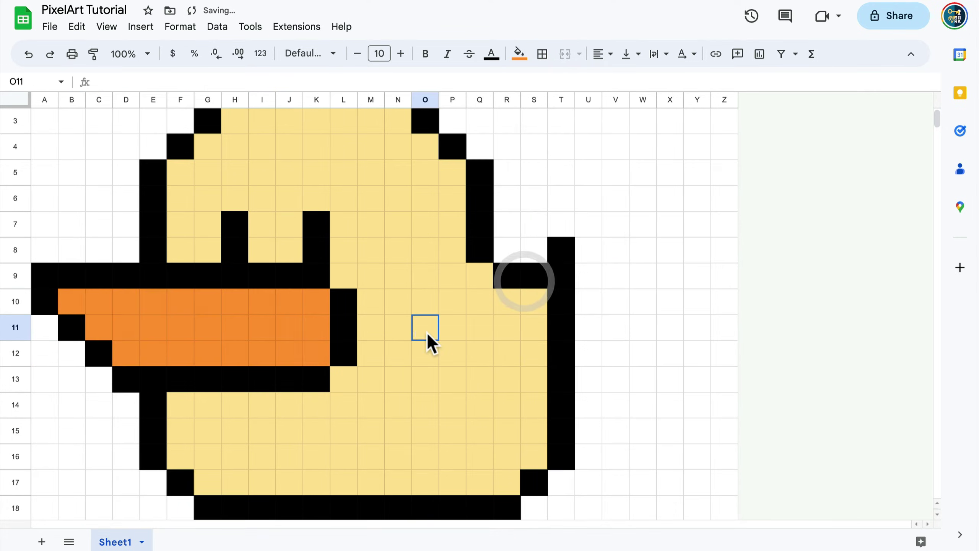
- Shade the beak's middle stripe C11:J11 with a new custom dark orange #d47311
{"action": "scroll", "coordinate": [428, 340], "scroll_direction": "down", "scroll_amount": 5}
{"action": "scroll", "coordinate": [359, 310], "scroll_direction": "up", "scroll_amount": 1}
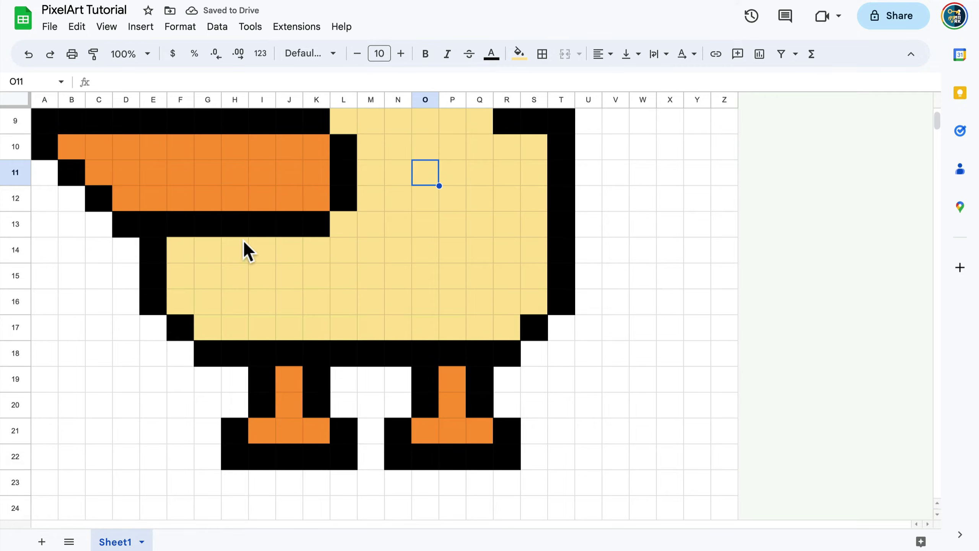
{"action": "left_click_drag", "start_coordinate": [100, 173], "coordinate": [284, 173]}
{"action": "scroll", "coordinate": [217, 193], "scroll_direction": "up", "scroll_amount": 3}
{"action": "scroll", "coordinate": [364, 343], "scroll_direction": "up", "scroll_amount": 1}
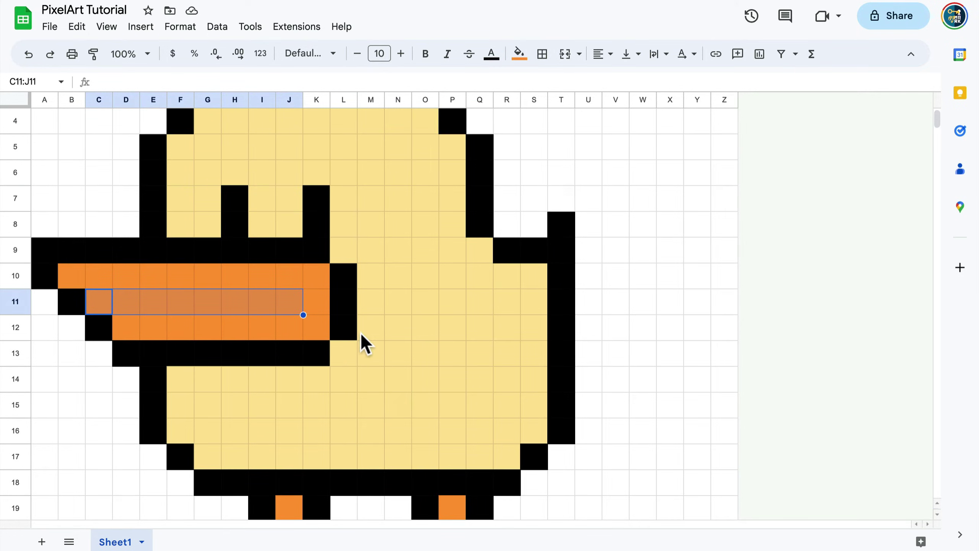
{"action": "scroll", "coordinate": [362, 317], "scroll_direction": "up", "scroll_amount": 1}
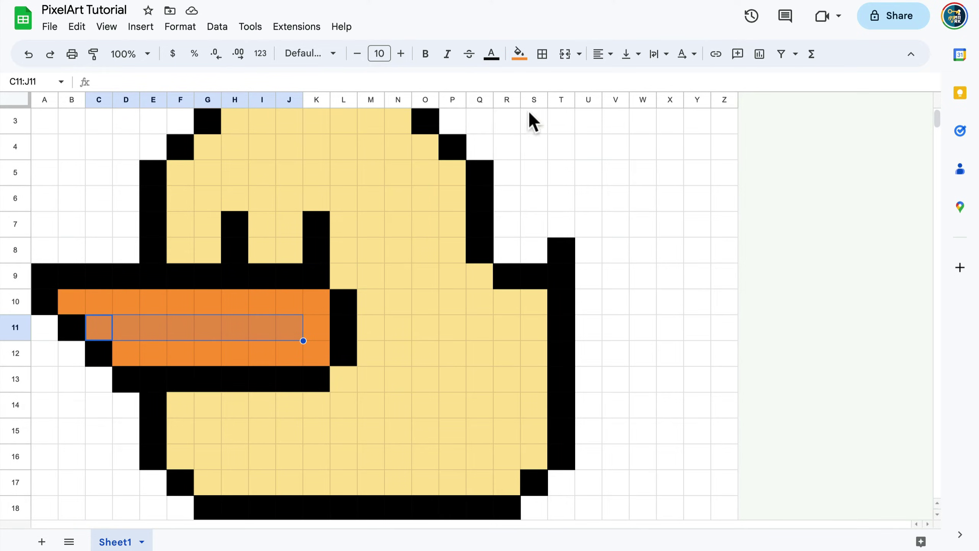
{"action": "left_click", "coordinate": [520, 54]}
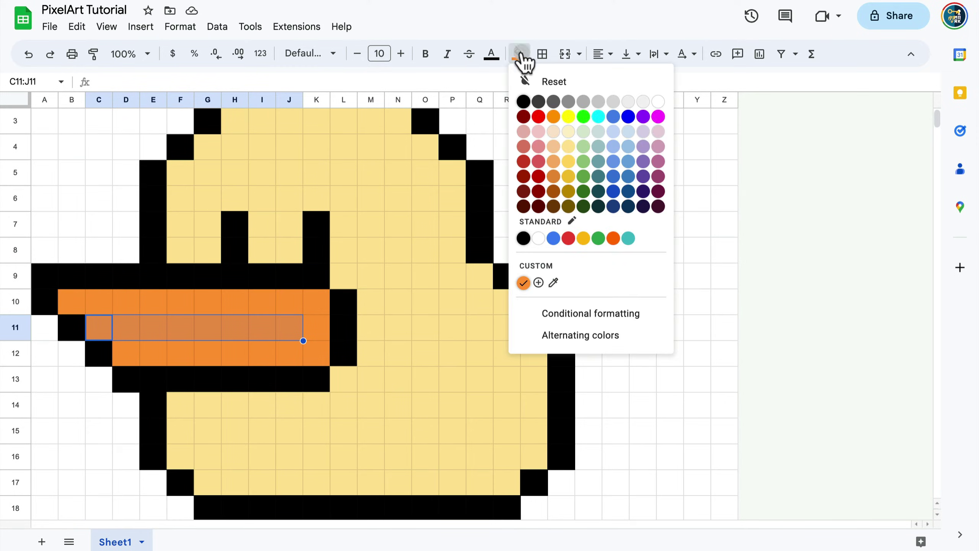
{"action": "left_click", "coordinate": [539, 282]}
{"action": "left_click_drag", "start_coordinate": [548, 162], "coordinate": [568, 178]}
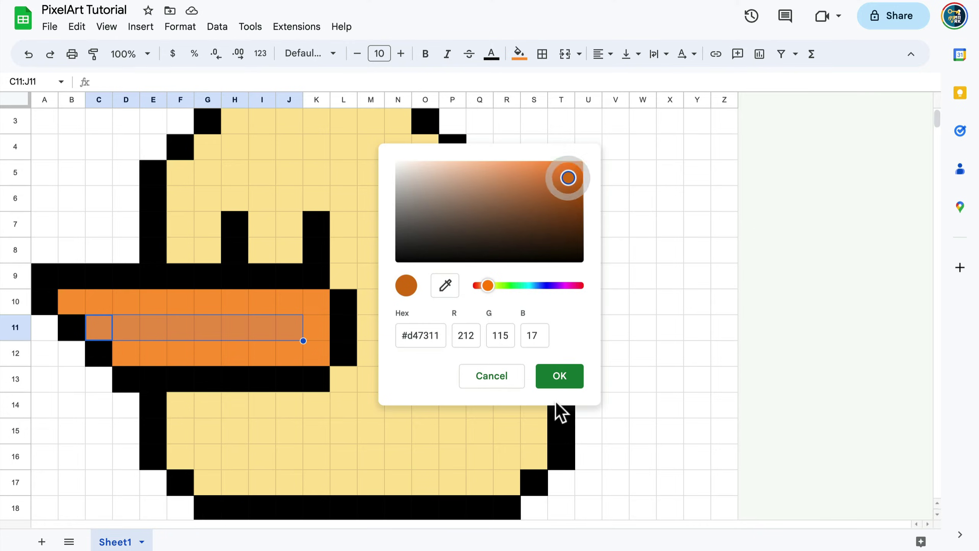
{"action": "left_click", "coordinate": [559, 376]}
{"action": "left_click", "coordinate": [425, 345]}
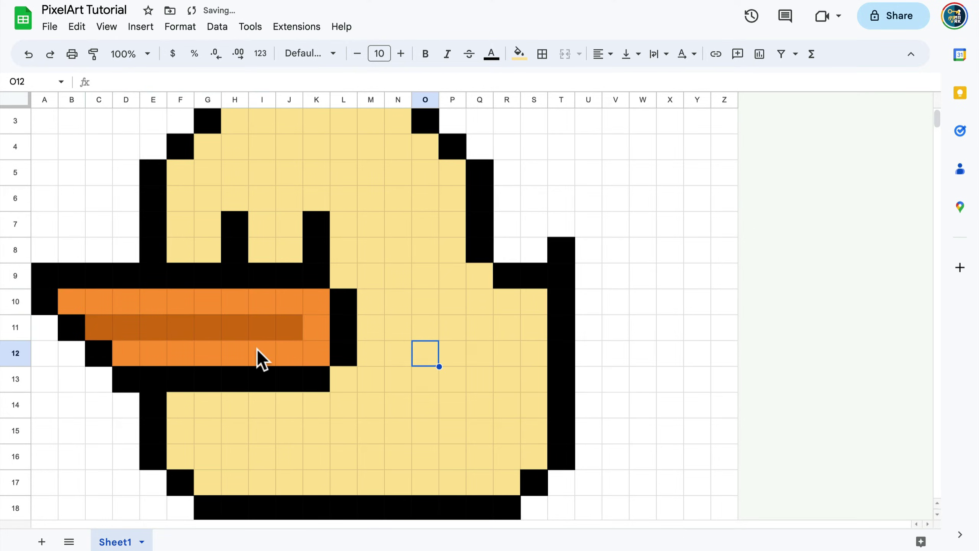
- Colour the top foot cells J19 and P19 with the same dark orange
{"action": "scroll", "coordinate": [257, 349], "scroll_direction": "down", "scroll_amount": 3}
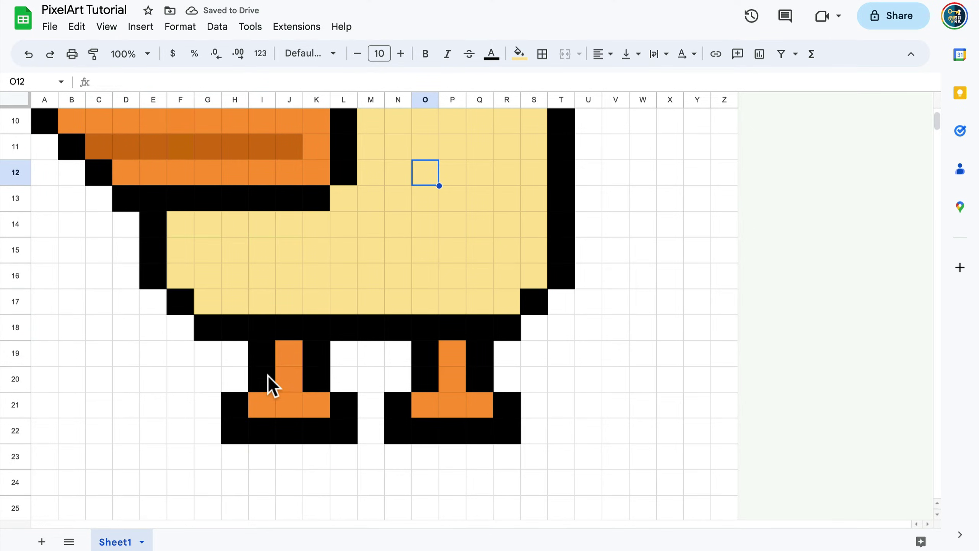
{"action": "left_click", "coordinate": [293, 357]}
{"action": "left_click", "coordinate": [447, 352], "text": "super"}
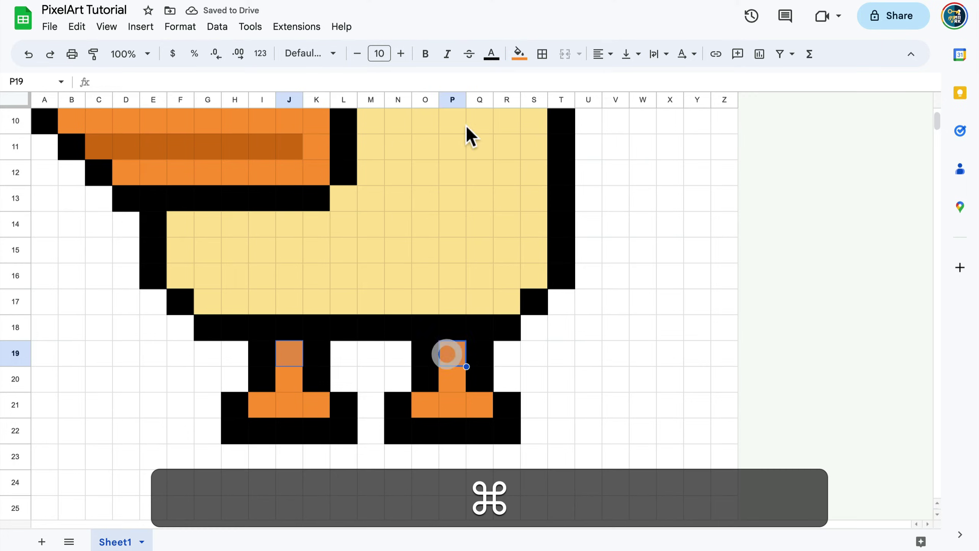
{"action": "left_click", "coordinate": [519, 54]}
{"action": "left_click", "coordinate": [538, 283]}
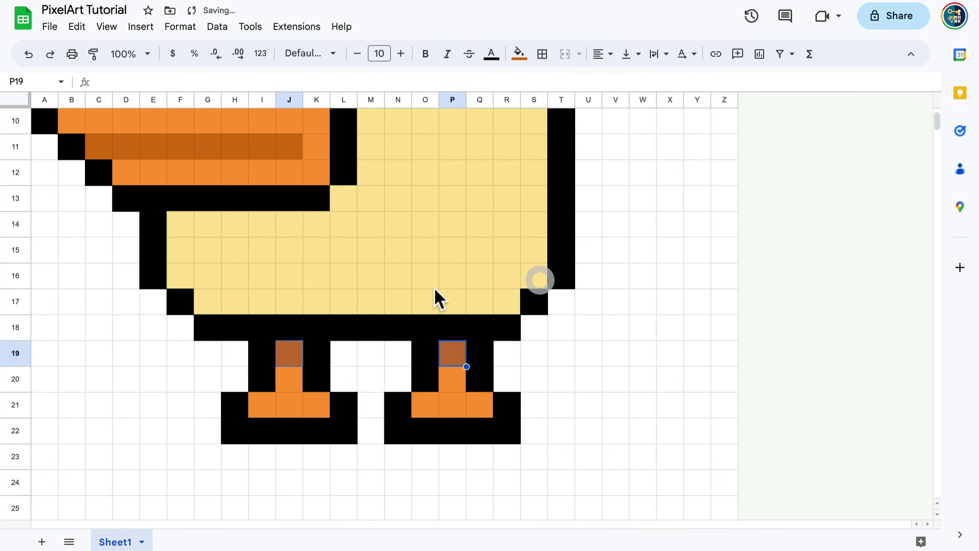
{"action": "left_click", "coordinate": [428, 279]}
{"action": "scroll", "coordinate": [404, 339], "scroll_direction": "up", "scroll_amount": 2}
{"action": "scroll", "coordinate": [393, 334], "scroll_direction": "up", "scroll_amount": 1}
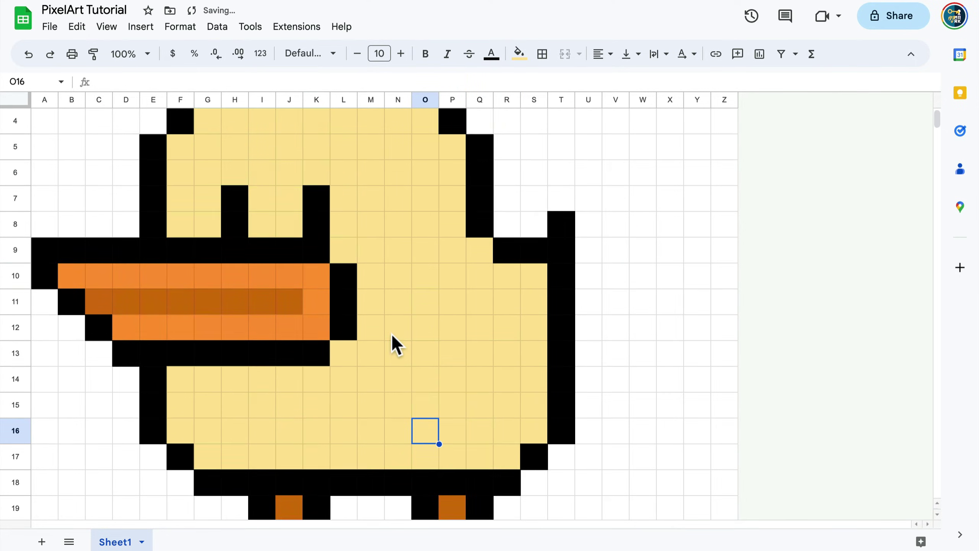
- Highlight H3:N3, O4, P5:P9, Q9, R10:S10 and S11:S14 in pale yellow
{"action": "scroll", "coordinate": [388, 327], "scroll_direction": "up", "scroll_amount": 3}
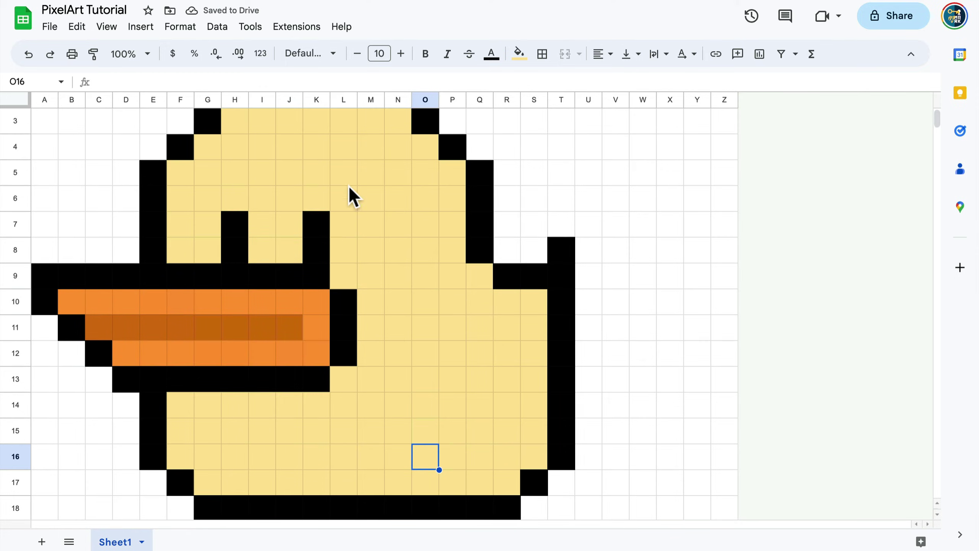
{"action": "left_click_drag", "start_coordinate": [401, 174], "coordinate": [300, 181]}
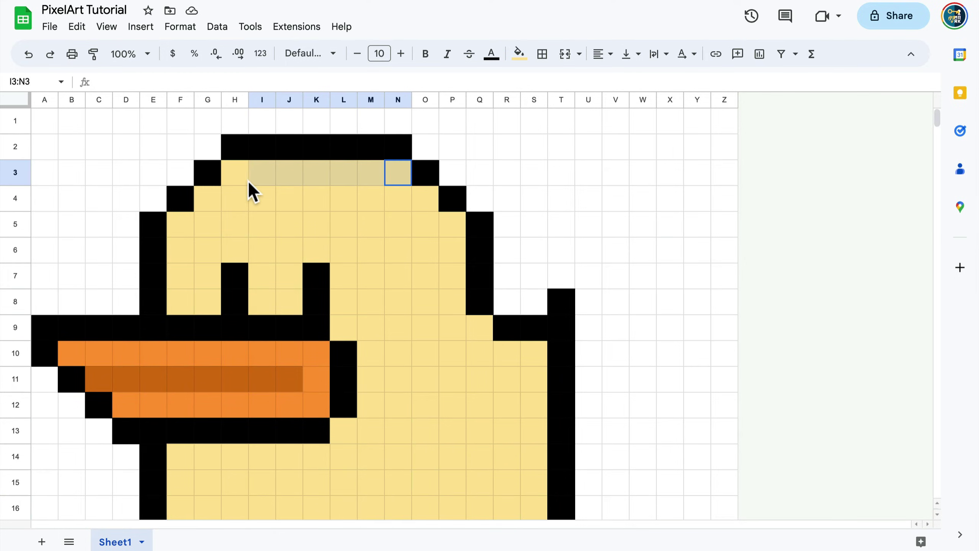
{"action": "left_click", "coordinate": [427, 205], "text": "super"}
{"action": "left_click", "coordinate": [453, 226], "text": "super"}
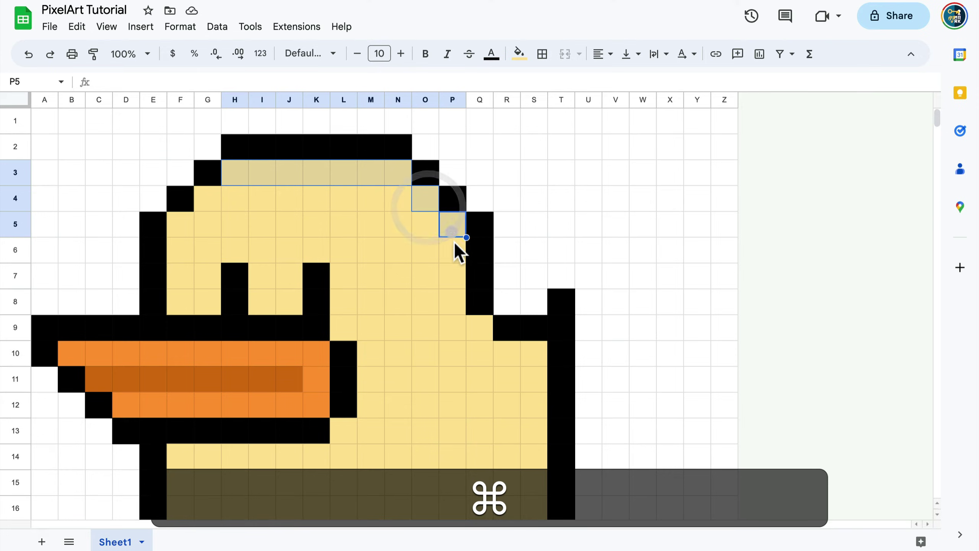
{"action": "left_click_drag", "start_coordinate": [457, 253], "coordinate": [466, 324]}
{"action": "left_click", "coordinate": [473, 326], "text": "super"}
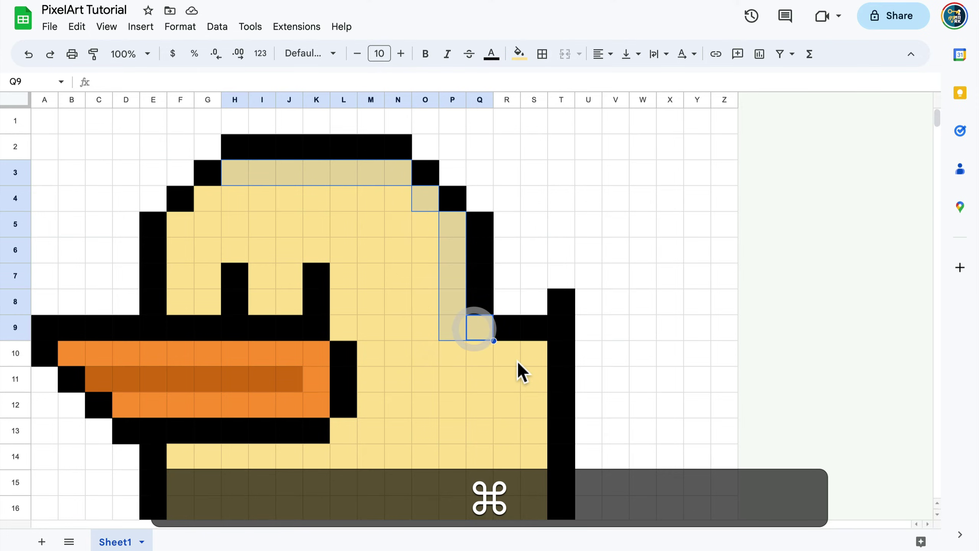
{"action": "left_click", "coordinate": [517, 360], "text": "super"}
{"action": "left_click_drag", "start_coordinate": [529, 359], "coordinate": [534, 355]}
{"action": "scroll", "coordinate": [525, 407], "scroll_direction": "down", "scroll_amount": 3}
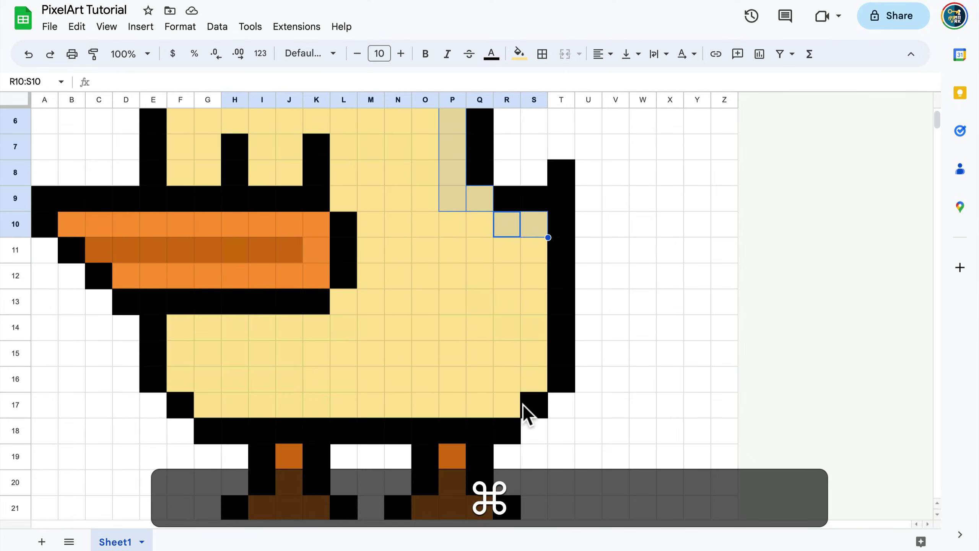
{"action": "left_click_drag", "start_coordinate": [535, 253], "coordinate": [531, 328]}
{"action": "left_click", "coordinate": [520, 54]}
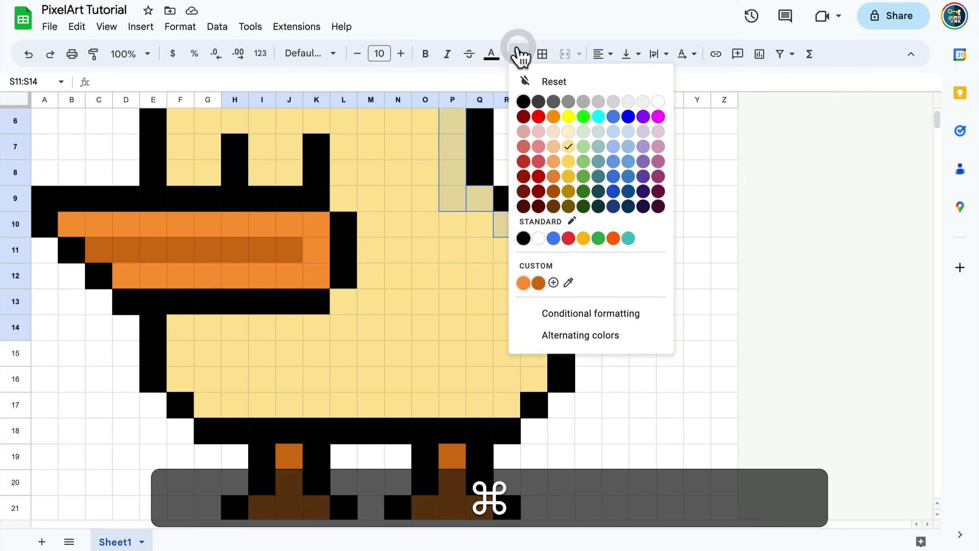
{"action": "left_click", "coordinate": [569, 131]}
{"action": "left_click", "coordinate": [449, 293]}
- Shade the belly F14:K14, rows 15–17 and the head's left edge F5:F8 darker yellow
{"action": "scroll", "coordinate": [537, 335], "scroll_direction": "up", "scroll_amount": 3}
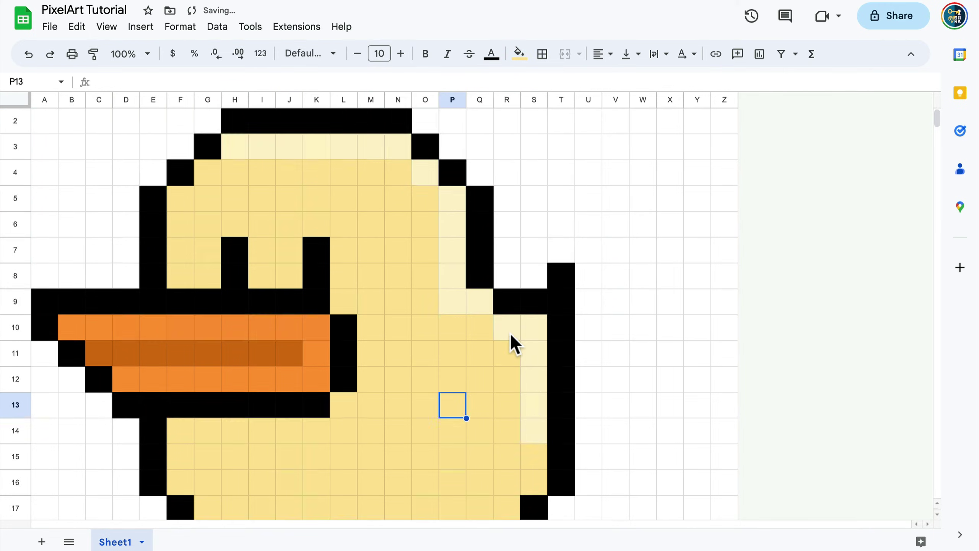
{"action": "scroll", "coordinate": [507, 341], "scroll_direction": "down", "scroll_amount": 8}
{"action": "scroll", "coordinate": [224, 293], "scroll_direction": "up", "scroll_amount": 3}
{"action": "left_click_drag", "start_coordinate": [188, 276], "coordinate": [319, 282]}
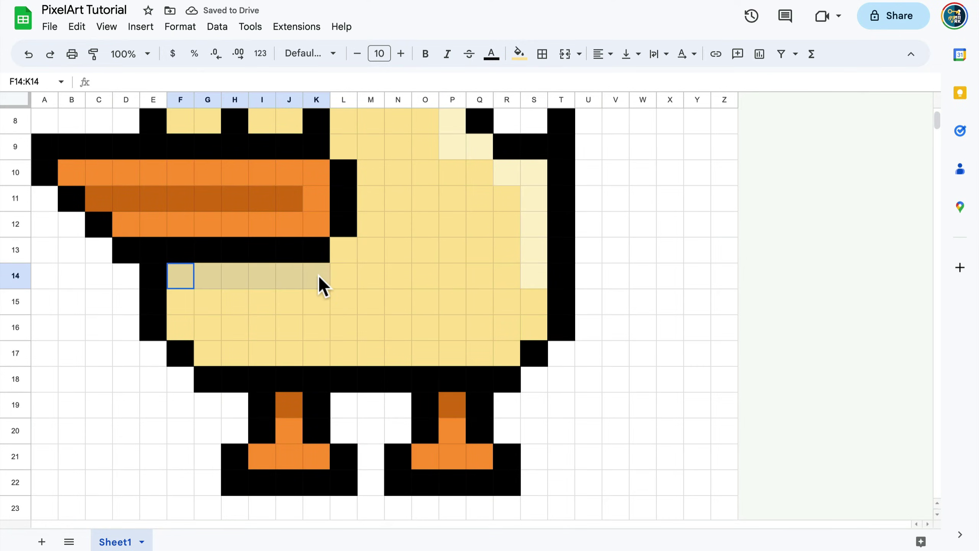
{"action": "key", "text": "super"}
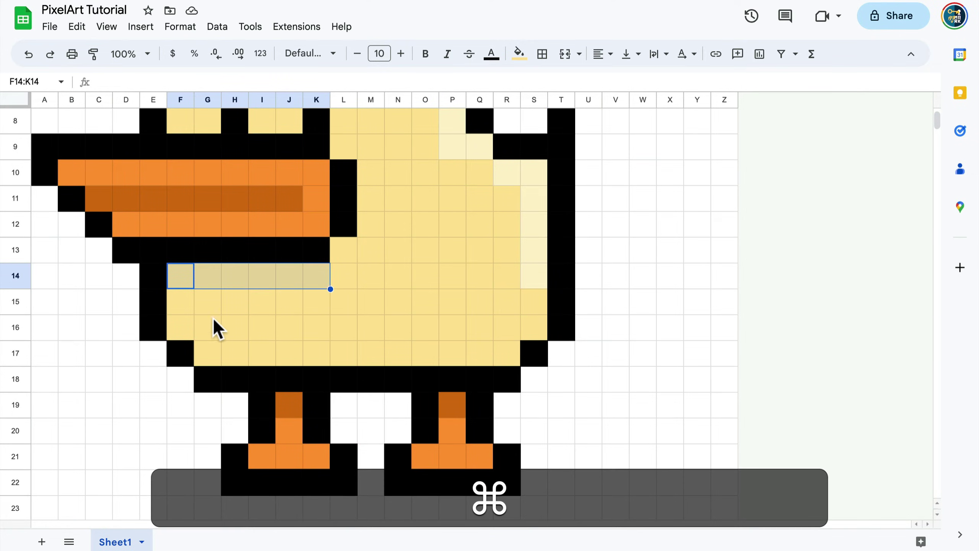
{"action": "left_click_drag", "start_coordinate": [190, 303], "coordinate": [366, 361]}
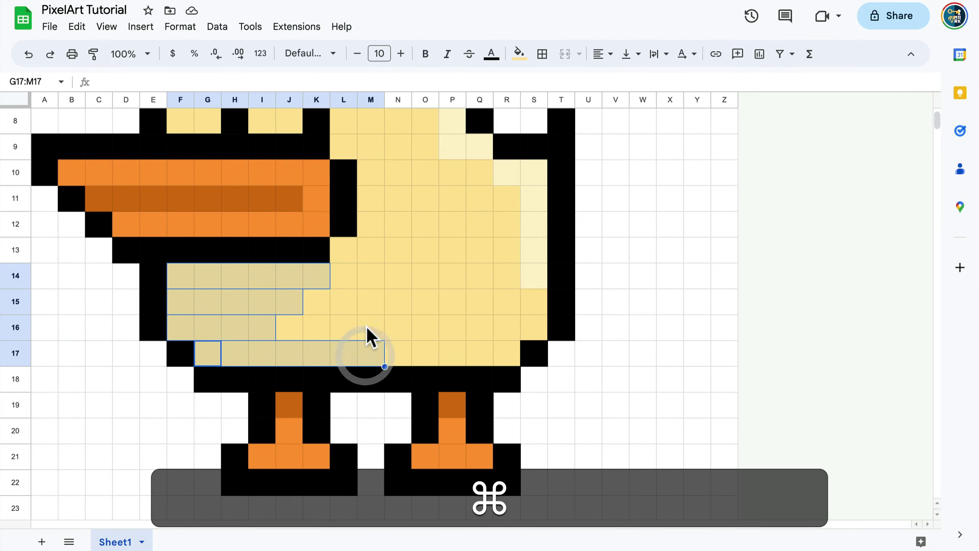
{"action": "scroll", "coordinate": [351, 320], "scroll_direction": "up", "scroll_amount": 5}
{"action": "left_click_drag", "start_coordinate": [182, 224], "coordinate": [188, 310]}
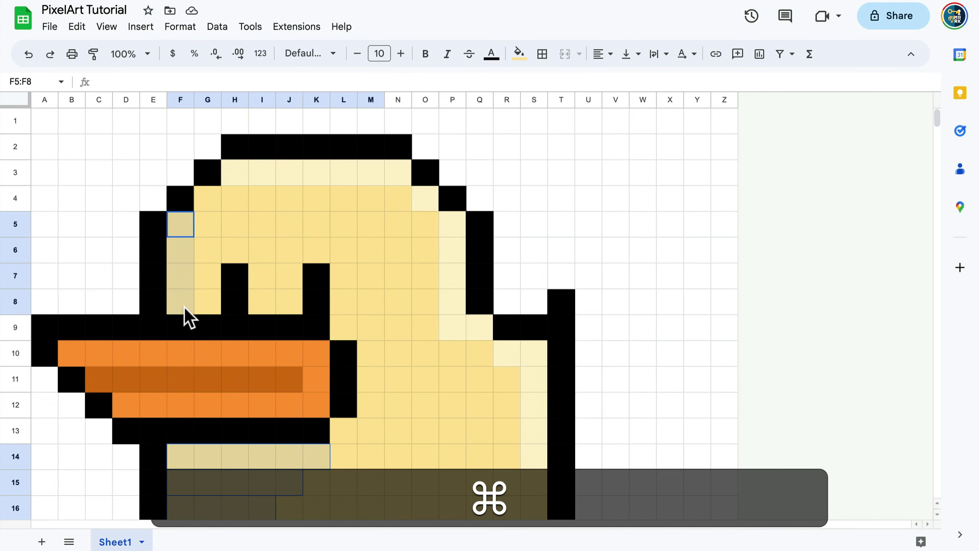
{"action": "left_click", "coordinate": [519, 53]}
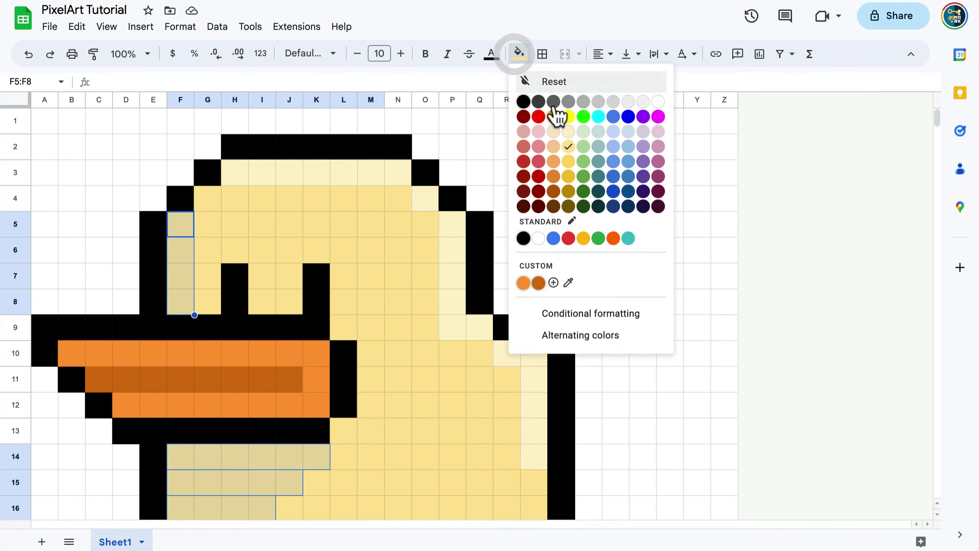
{"action": "left_click", "coordinate": [568, 161]}
{"action": "left_click", "coordinate": [381, 282]}
{"action": "scroll", "coordinate": [424, 293], "scroll_direction": "down", "scroll_amount": 2}
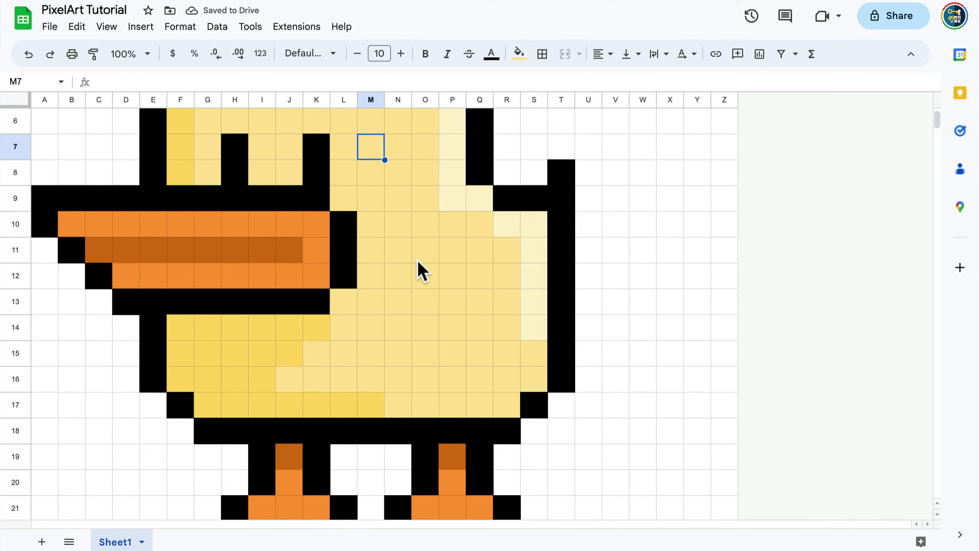
- Draw the wing's upper edge in black across M12:Q12, P13 and O14
{"action": "left_click_drag", "start_coordinate": [376, 271], "coordinate": [479, 287]}
{"action": "left_click", "coordinate": [519, 54]}
{"action": "left_click", "coordinate": [523, 101]}
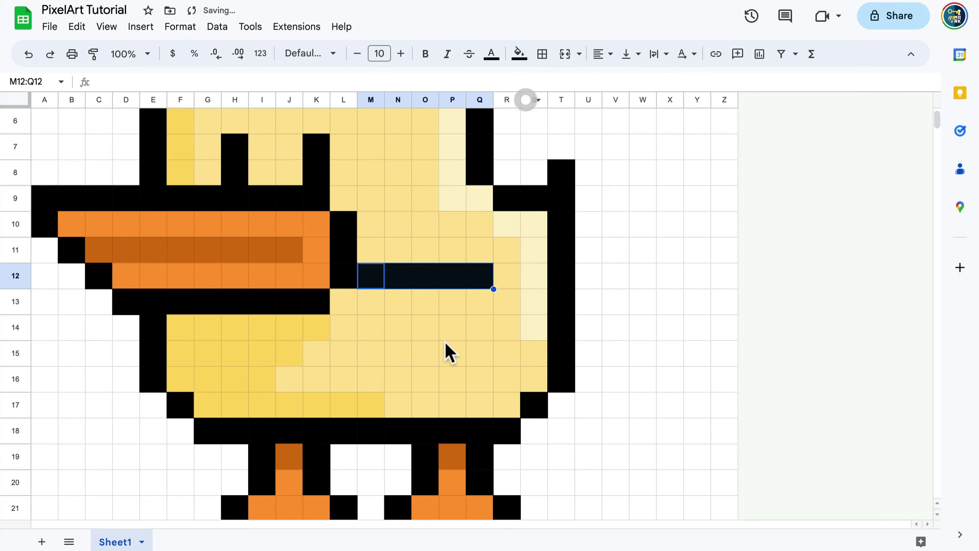
{"action": "left_click", "coordinate": [455, 306]}
{"action": "left_click", "coordinate": [518, 53]}
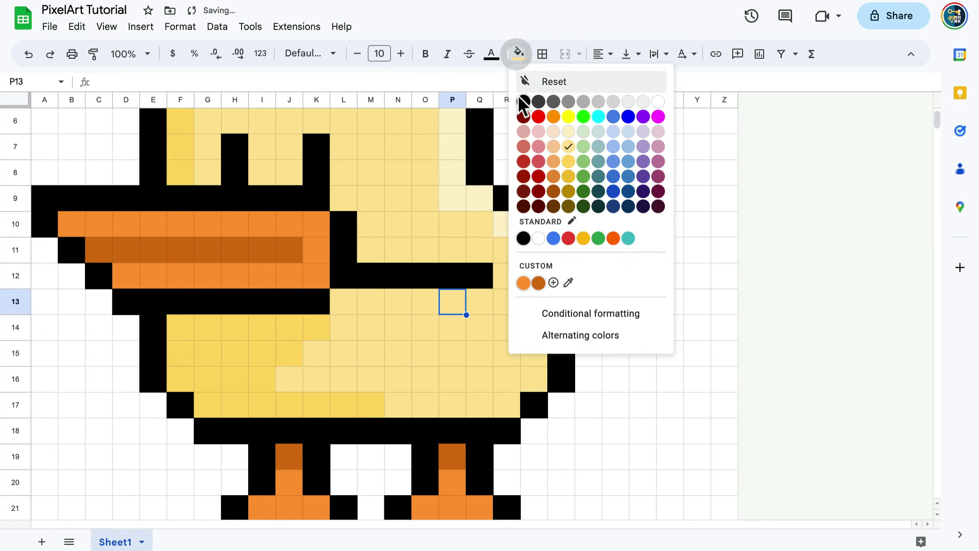
{"action": "left_click", "coordinate": [523, 101]}
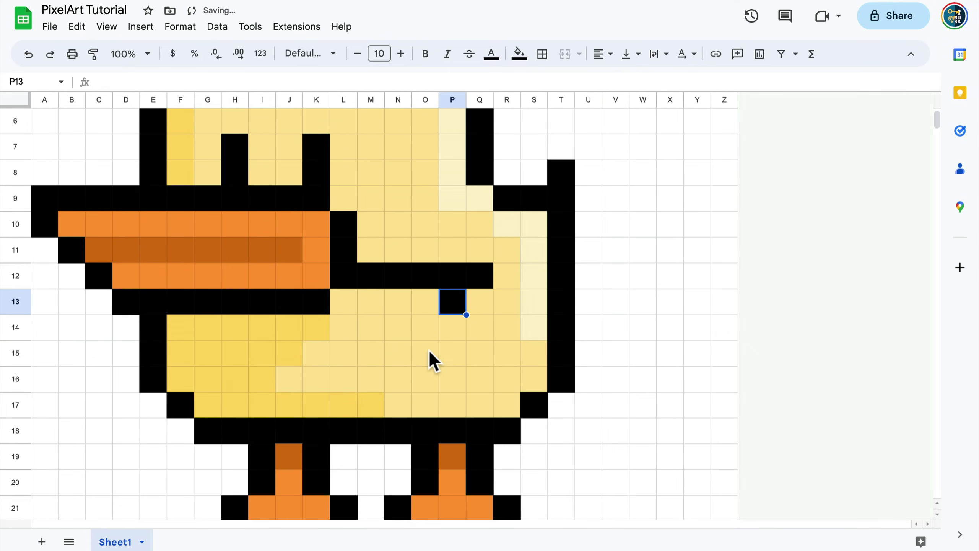
{"action": "left_click", "coordinate": [429, 331]}
{"action": "left_click", "coordinate": [519, 53]}
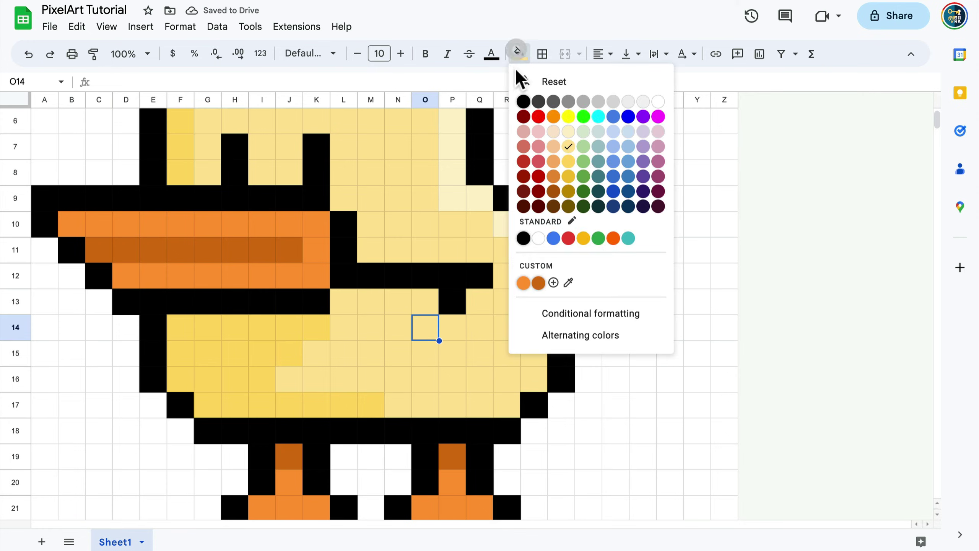
{"action": "left_click", "coordinate": [523, 101]}
- Complete the wing's lower edge by filling K15:N15 and K14 black
{"action": "left_click_drag", "start_coordinate": [390, 349], "coordinate": [325, 351]}
{"action": "left_click", "coordinate": [519, 54]}
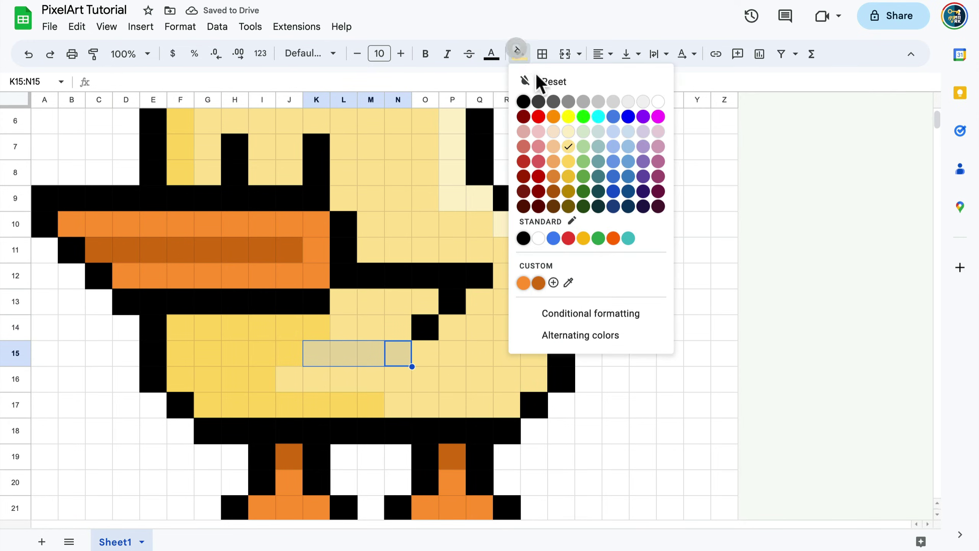
{"action": "left_click", "coordinate": [524, 101]}
{"action": "left_click", "coordinate": [323, 321]}
{"action": "left_click", "coordinate": [518, 53]}
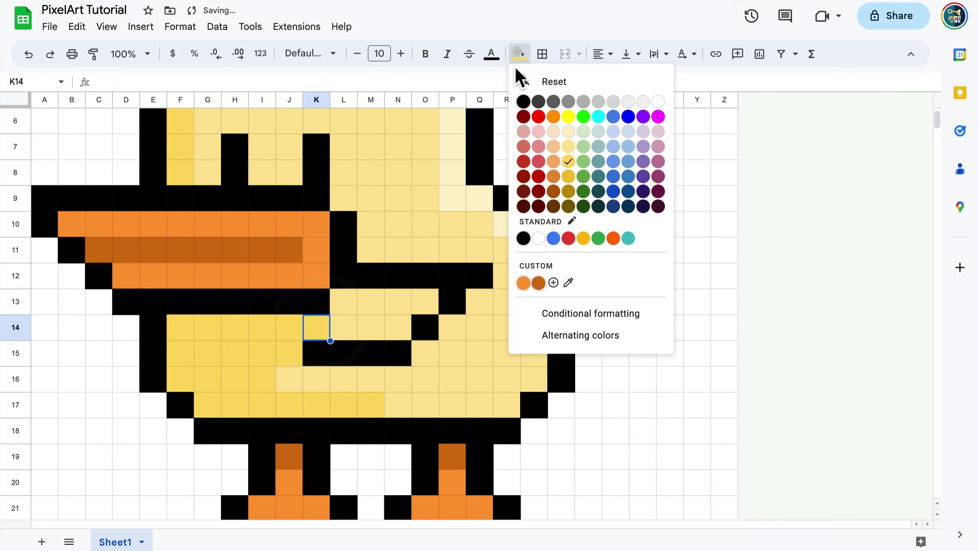
{"action": "left_click", "coordinate": [525, 101]}
{"action": "left_click", "coordinate": [478, 353]}
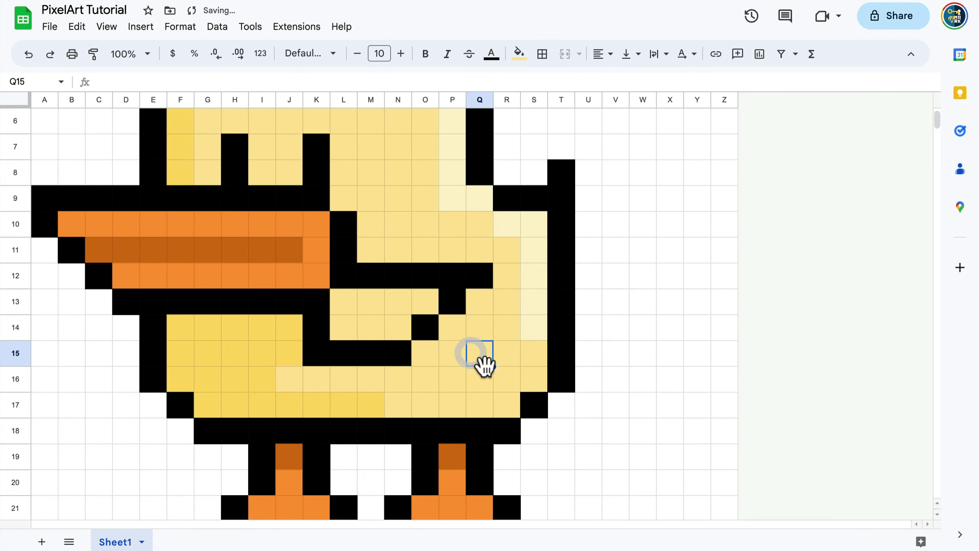
- Zoom the sheet out to 75% so the whole duck is visible
{"action": "scroll", "coordinate": [482, 363], "scroll_direction": "up", "scroll_amount": 2}
{"action": "scroll", "coordinate": [483, 363], "scroll_direction": "down", "scroll_amount": 2}
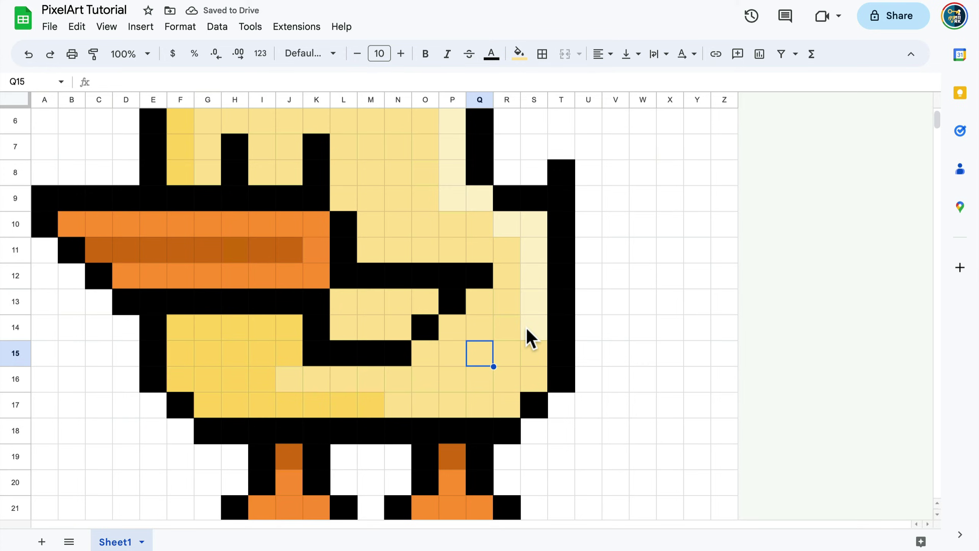
{"action": "scroll", "coordinate": [527, 334], "scroll_direction": "up", "scroll_amount": 2}
{"action": "scroll", "coordinate": [306, 281], "scroll_direction": "down", "scroll_amount": 4}
{"action": "scroll", "coordinate": [307, 283], "scroll_direction": "up", "scroll_amount": 6}
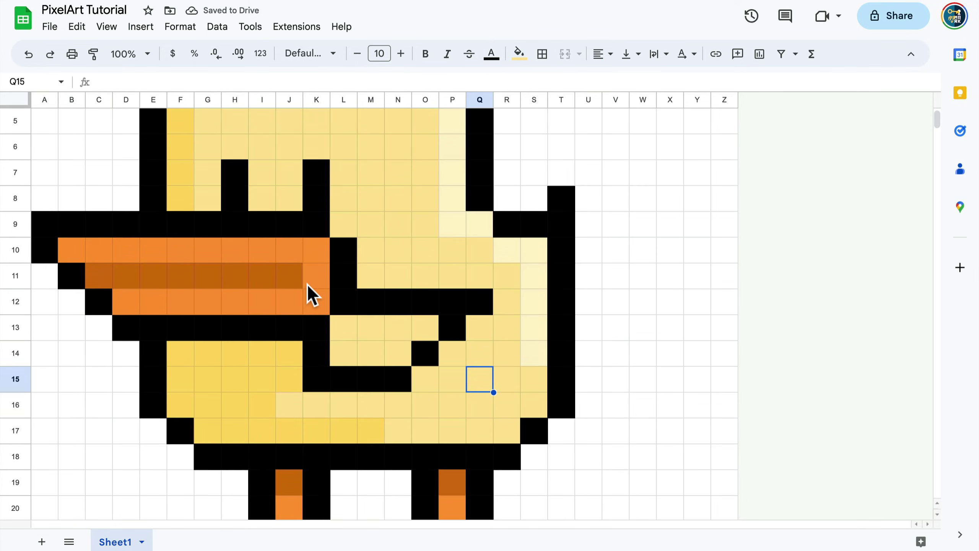
{"action": "scroll", "coordinate": [308, 285], "scroll_direction": "down", "scroll_amount": 2}
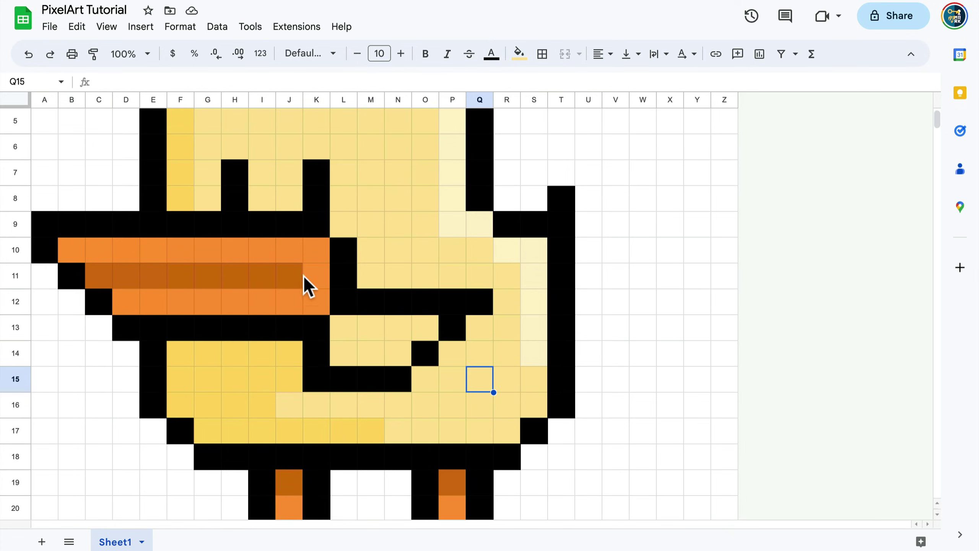
{"action": "left_click", "coordinate": [148, 55]}
{"action": "left_click", "coordinate": [109, 54]}
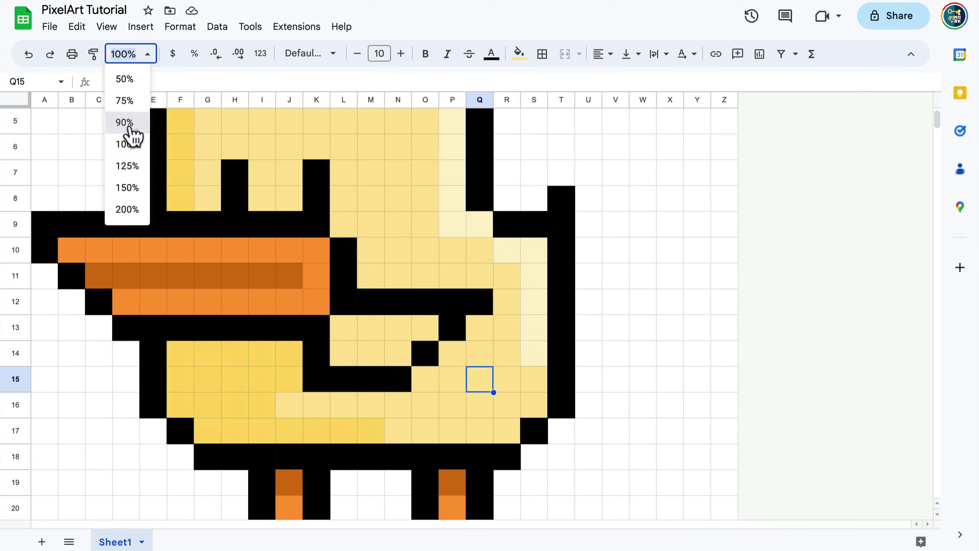
{"action": "left_click", "coordinate": [128, 122]}
{"action": "left_click", "coordinate": [149, 54]}
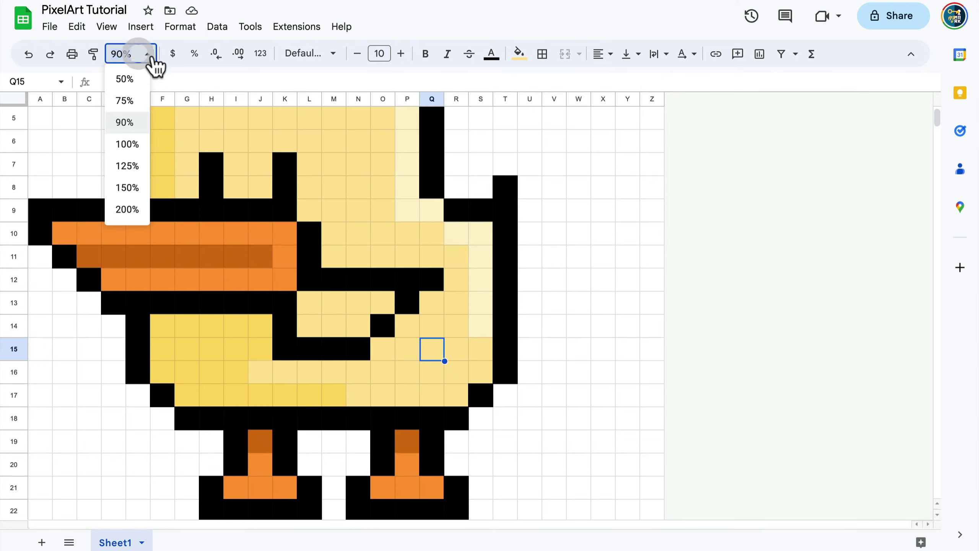
{"action": "left_click", "coordinate": [127, 101]}
{"action": "scroll", "coordinate": [370, 272], "scroll_direction": "up", "scroll_amount": 2}
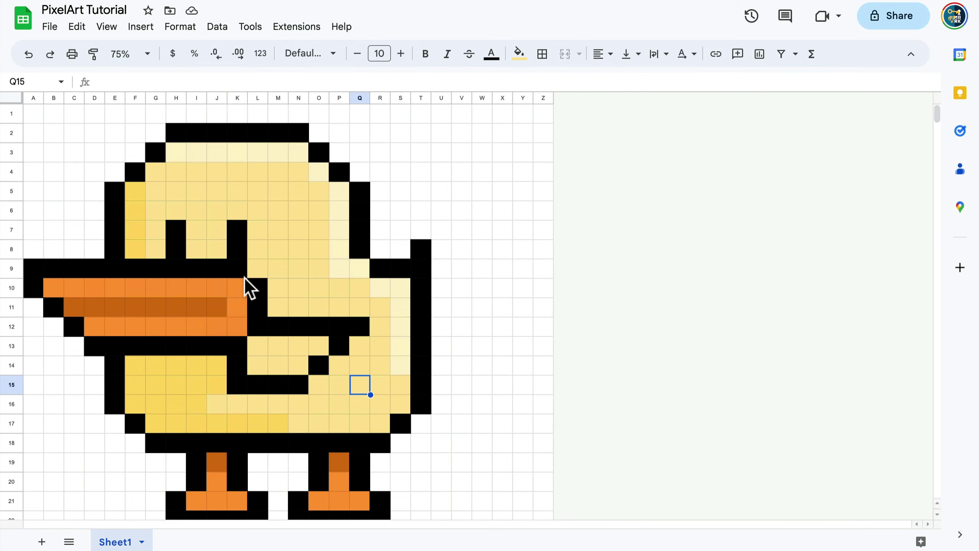
{"action": "scroll", "coordinate": [425, 270], "scroll_direction": "down", "scroll_amount": 1}
- Turn off the sheet gridlines from the View > Show menu
{"action": "left_click", "coordinate": [481, 267]}
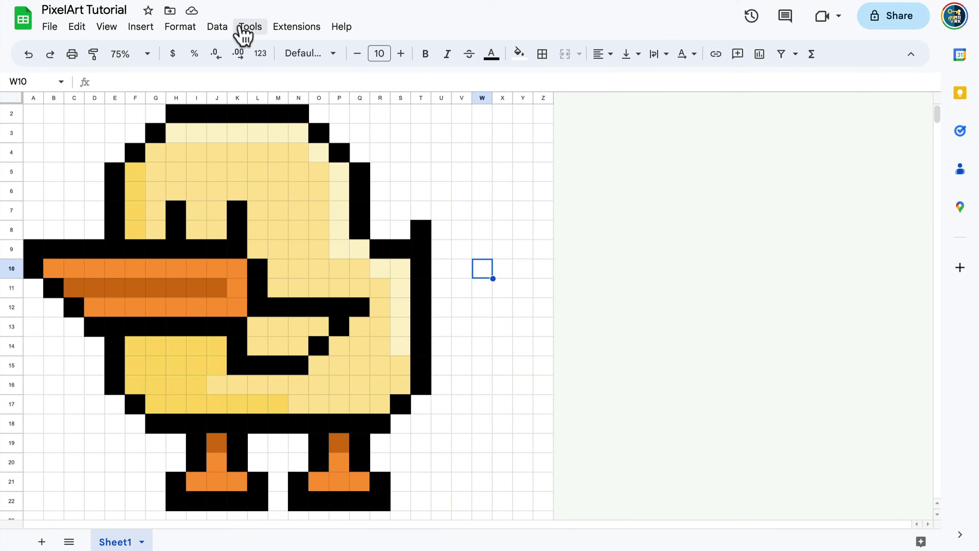
{"action": "left_click", "coordinate": [109, 34]}
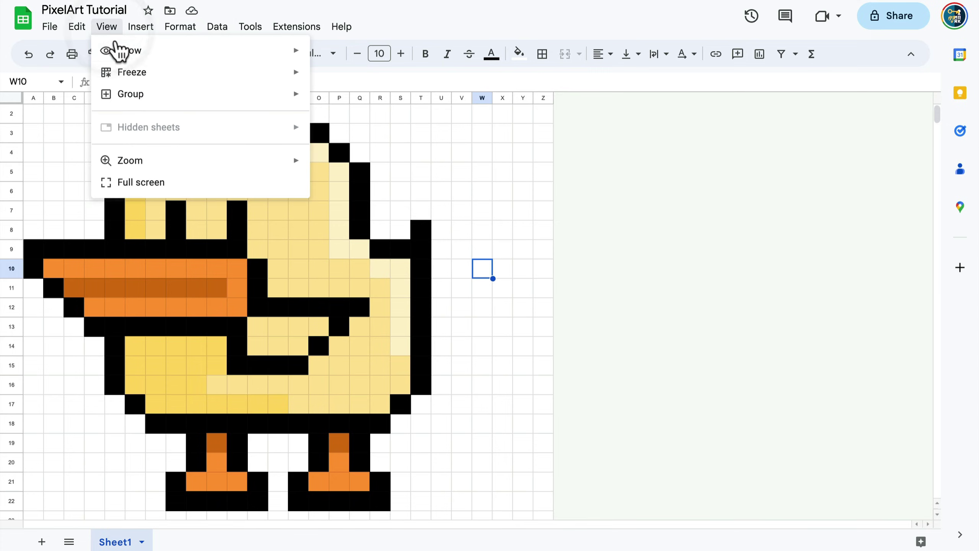
{"action": "mouse_move", "coordinate": [120, 49]}
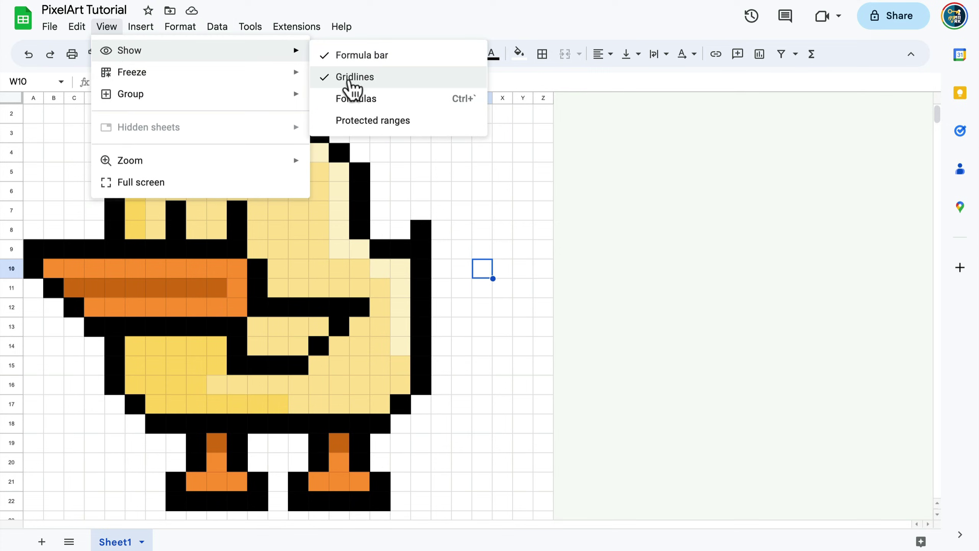
{"action": "left_click", "coordinate": [344, 80]}
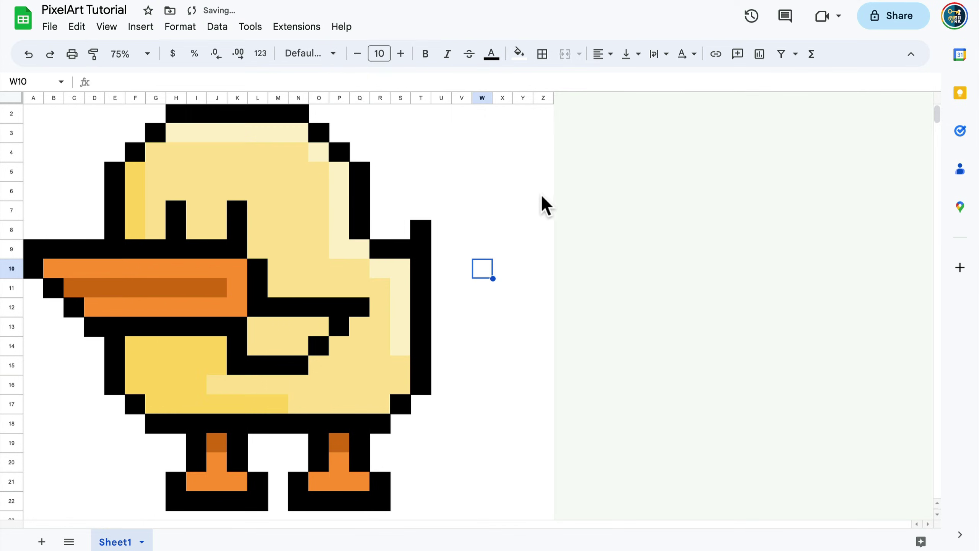
- Delete the empty columns V through Z to the right of the duck
{"action": "left_click", "coordinate": [442, 99]}
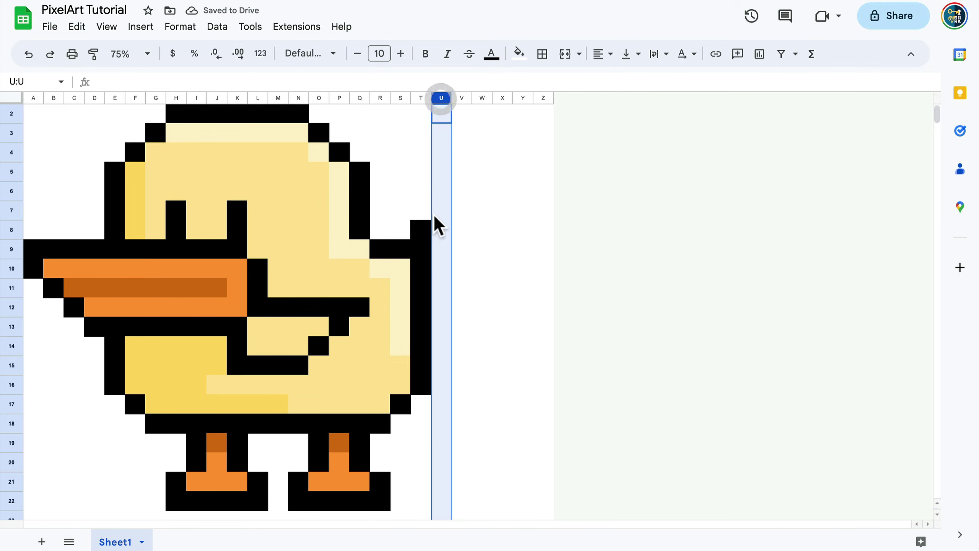
{"action": "left_click", "coordinate": [461, 98]}
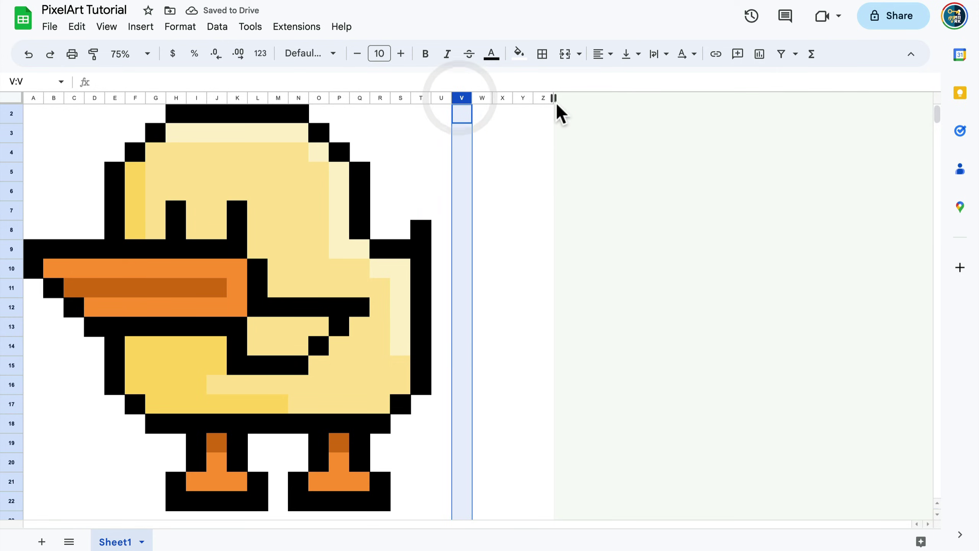
{"action": "key", "text": "shift+super+Right"}
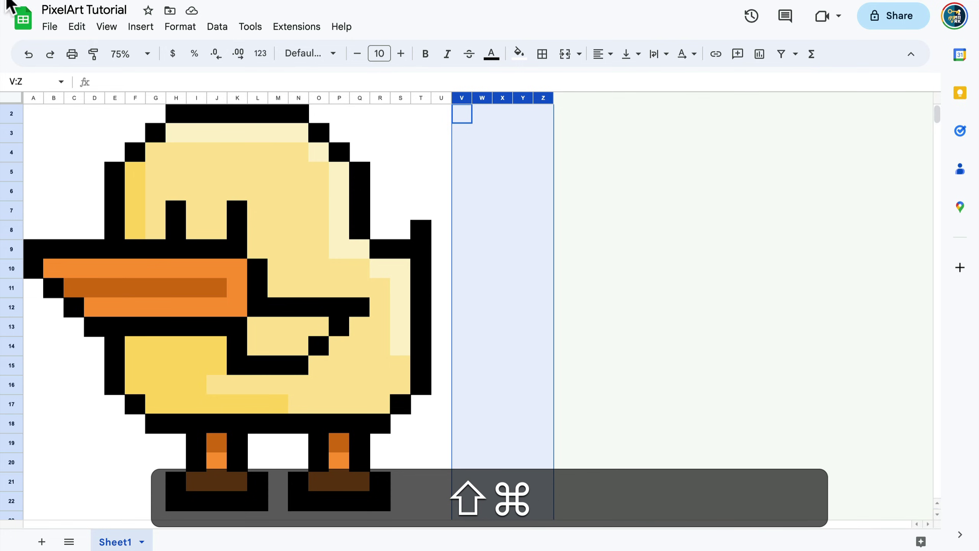
{"action": "right_click", "coordinate": [499, 100]}
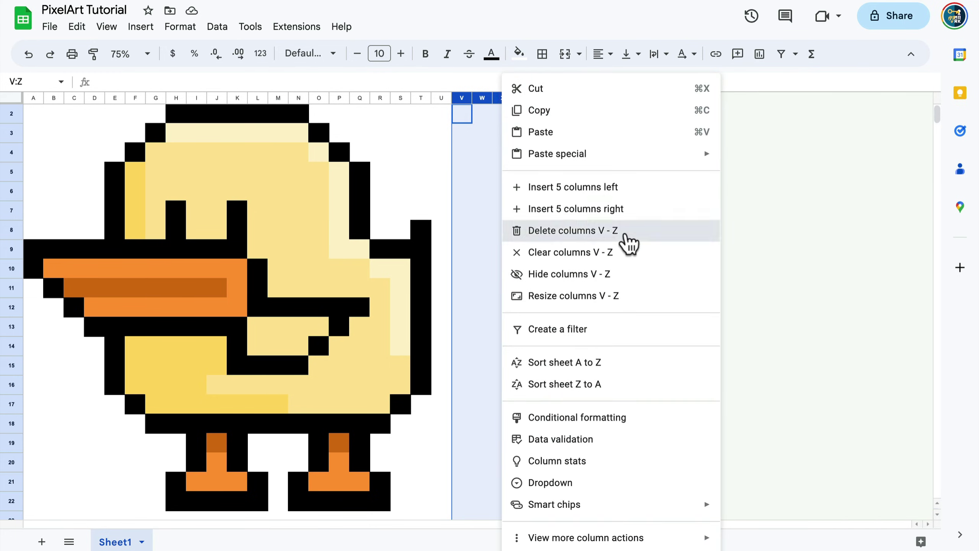
{"action": "left_click", "coordinate": [627, 232]}
{"action": "scroll", "coordinate": [329, 366], "scroll_direction": "down", "scroll_amount": 10}
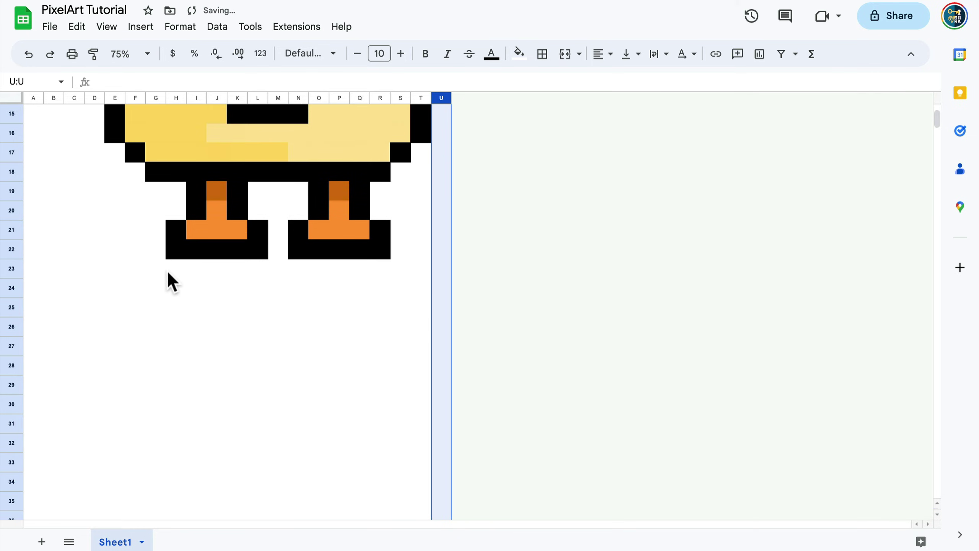
{"action": "left_click", "coordinate": [167, 269]}
- Delete the empty rows 24 through 1005 below the duck
{"action": "left_click", "coordinate": [11, 288]}
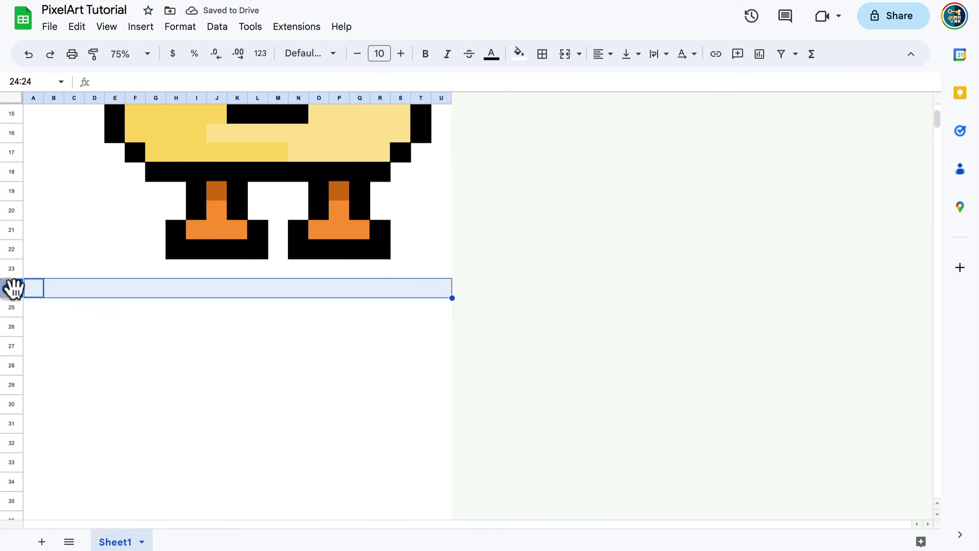
{"action": "key", "text": "shift"}
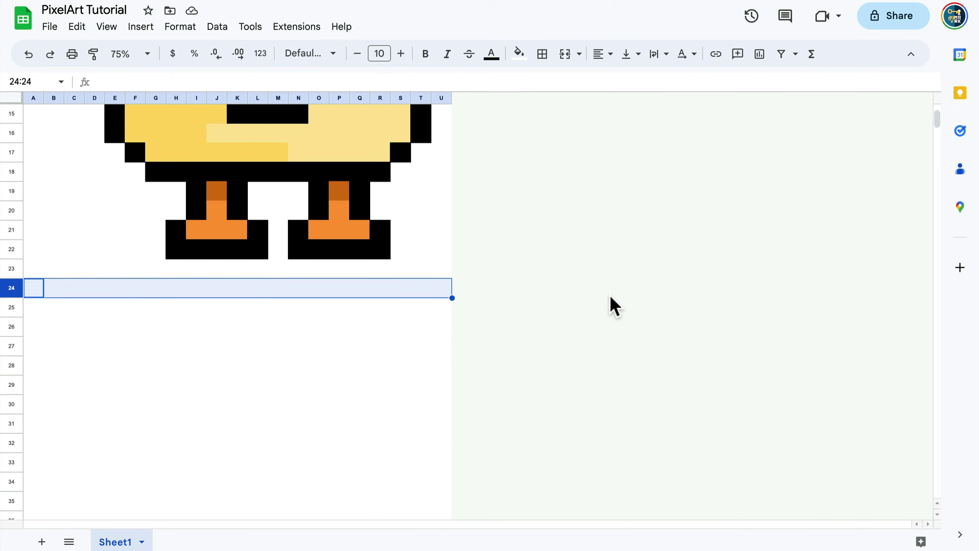
{"action": "key", "text": "shift+super"}
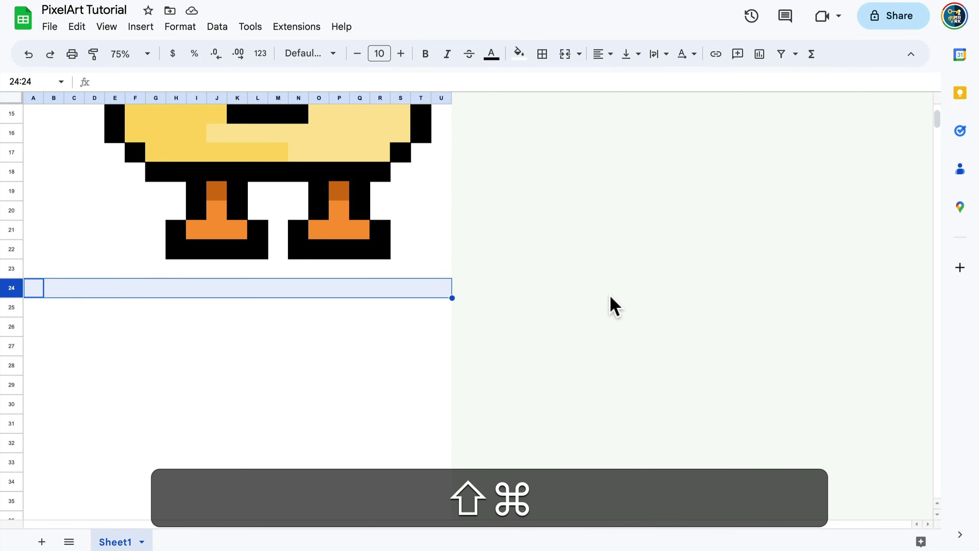
{"action": "key", "text": "shift+super+Down"}
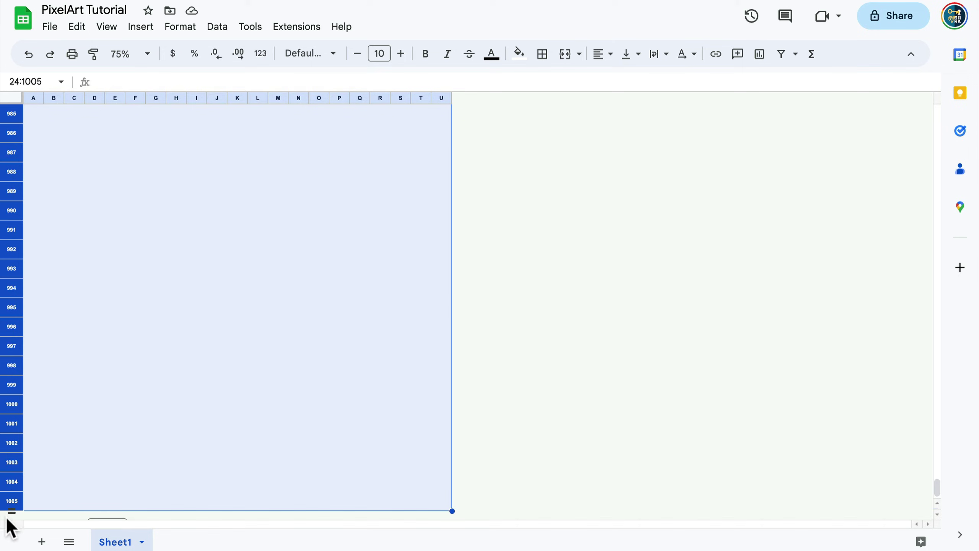
{"action": "right_click", "coordinate": [11, 383]}
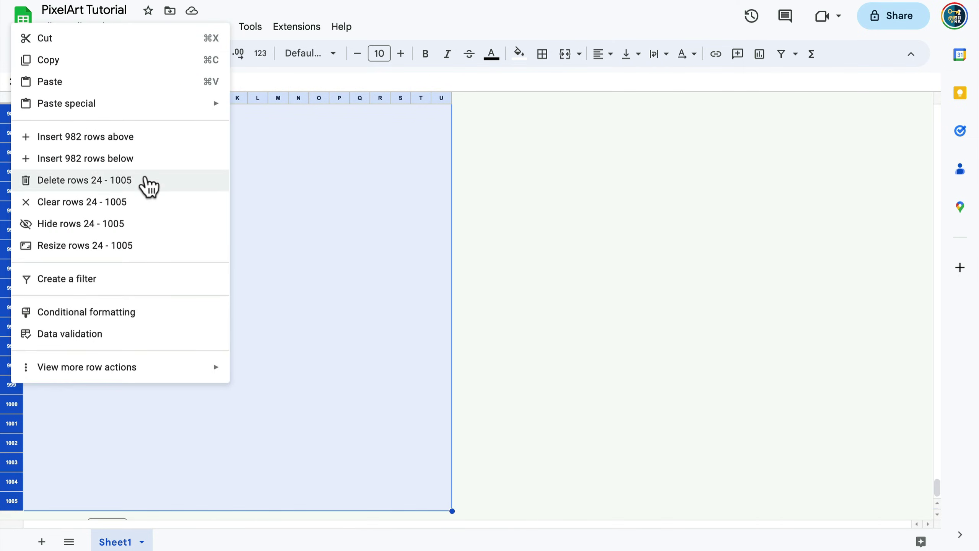
{"action": "left_click", "coordinate": [146, 180]}
- Insert one blank column to the left of column A
{"action": "left_click", "coordinate": [101, 274]}
{"action": "scroll", "coordinate": [43, 365], "scroll_direction": "up", "scroll_amount": 1}
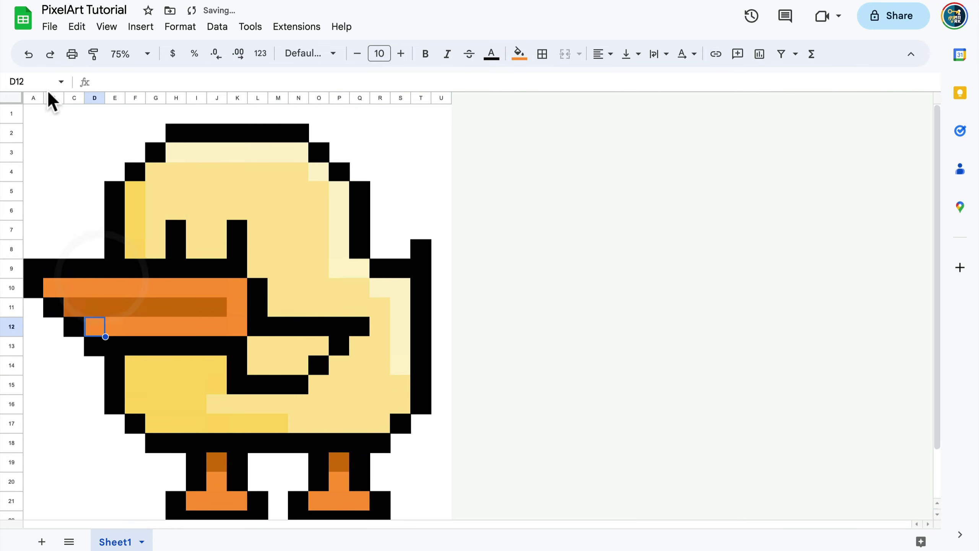
{"action": "left_click", "coordinate": [30, 94]}
{"action": "right_click", "coordinate": [30, 97]}
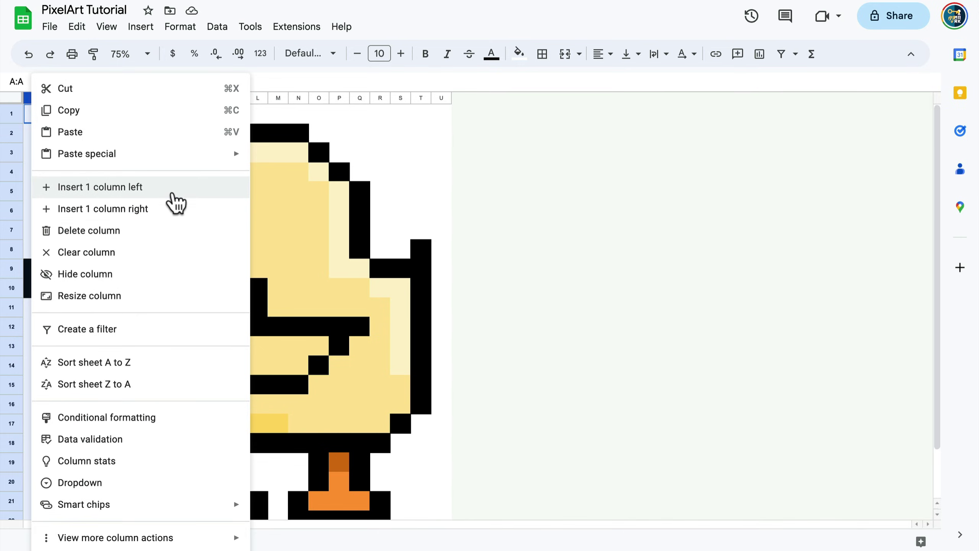
{"action": "left_click", "coordinate": [170, 188]}
{"action": "left_click", "coordinate": [576, 231]}
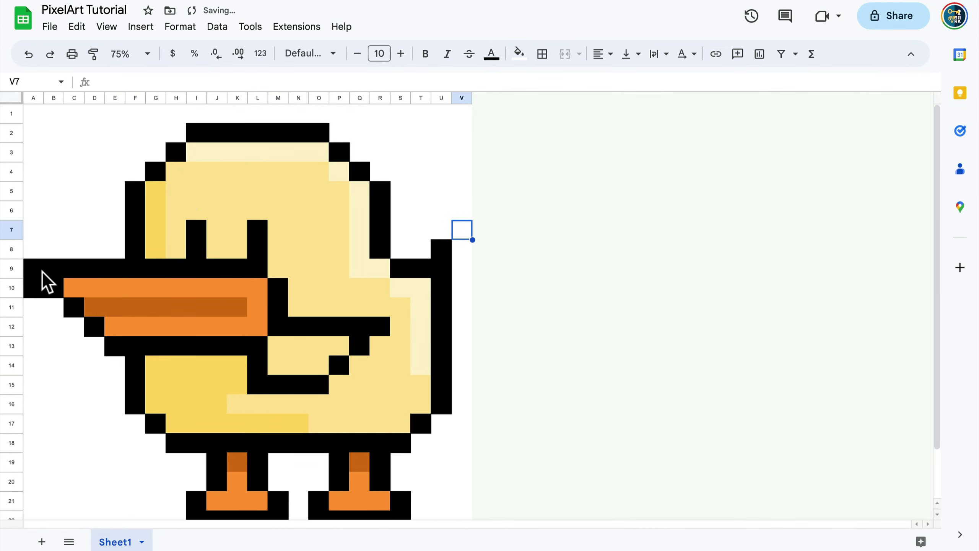
- Reset the fill colour of cells A9:A10 to remove the stray black
{"action": "left_click_drag", "start_coordinate": [39, 274], "coordinate": [39, 290]}
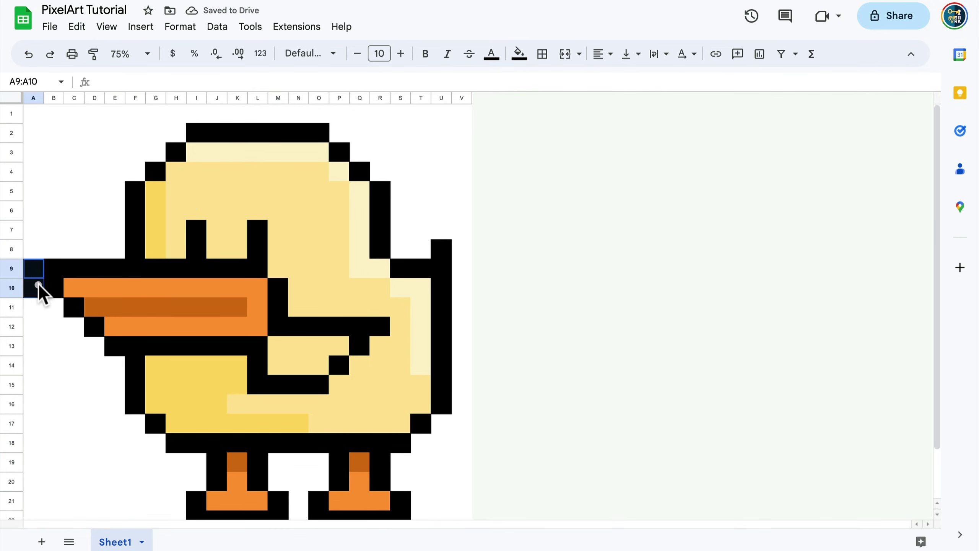
{"action": "left_click", "coordinate": [520, 55]}
{"action": "left_click", "coordinate": [531, 80]}
{"action": "left_click", "coordinate": [462, 172]}
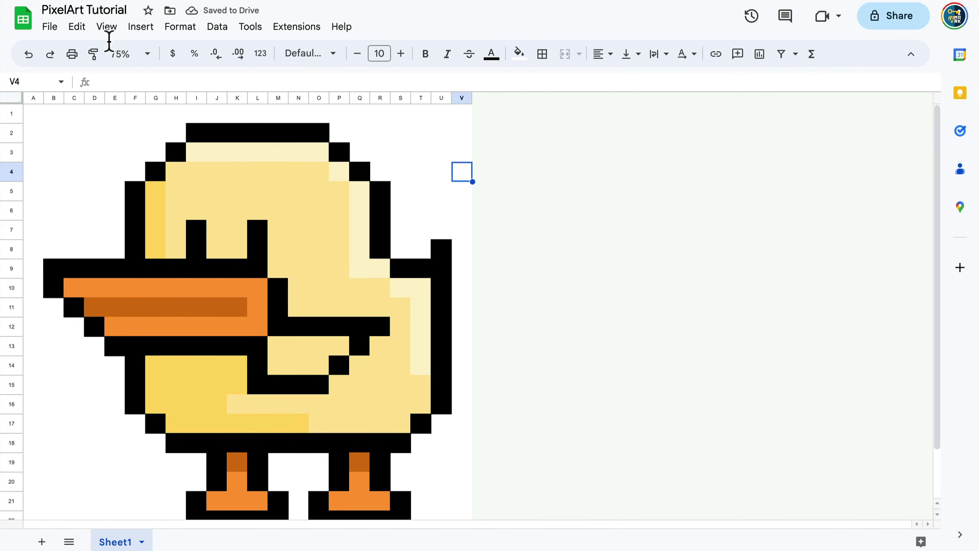
- Open the export settings for File > Download > PDF (.pdf)
{"action": "left_click", "coordinate": [50, 28]}
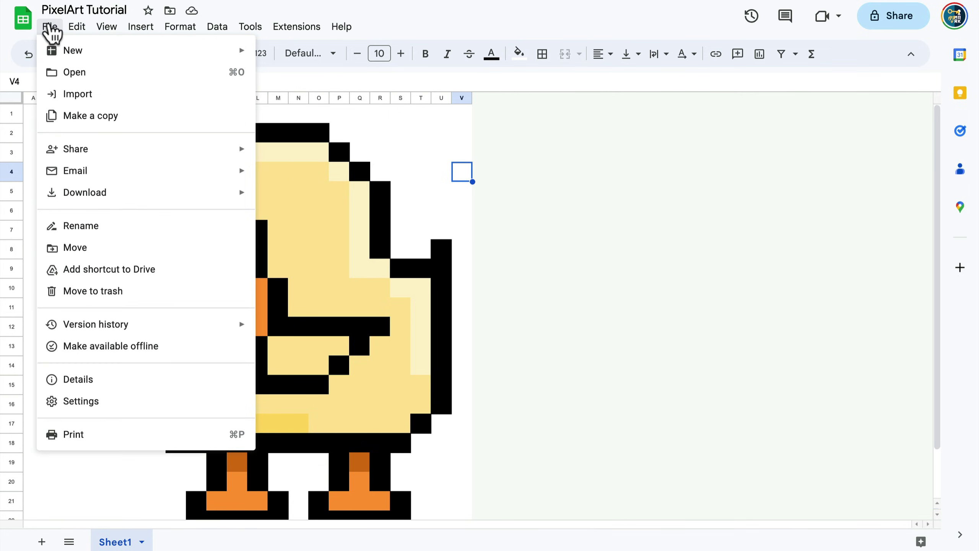
{"action": "mouse_move", "coordinate": [86, 202]}
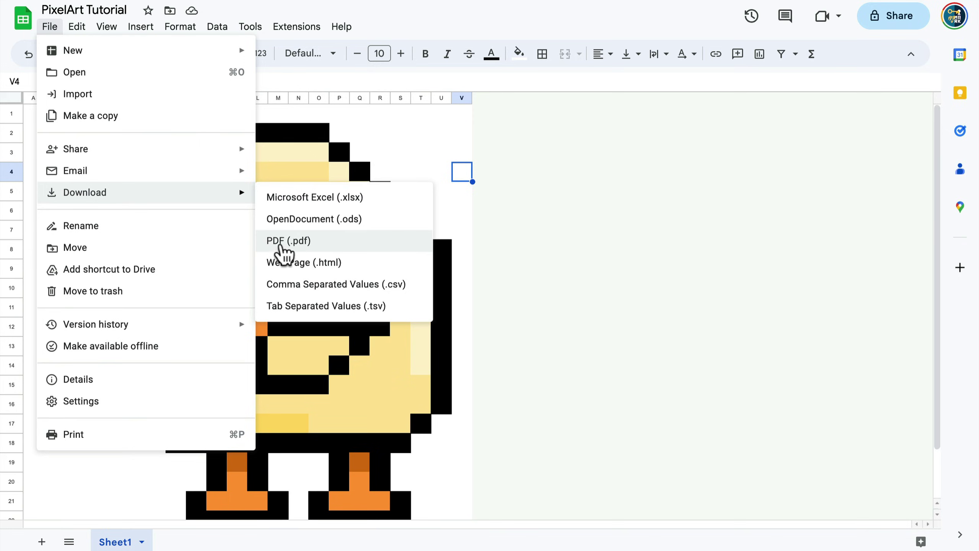
{"action": "left_click", "coordinate": [298, 241]}
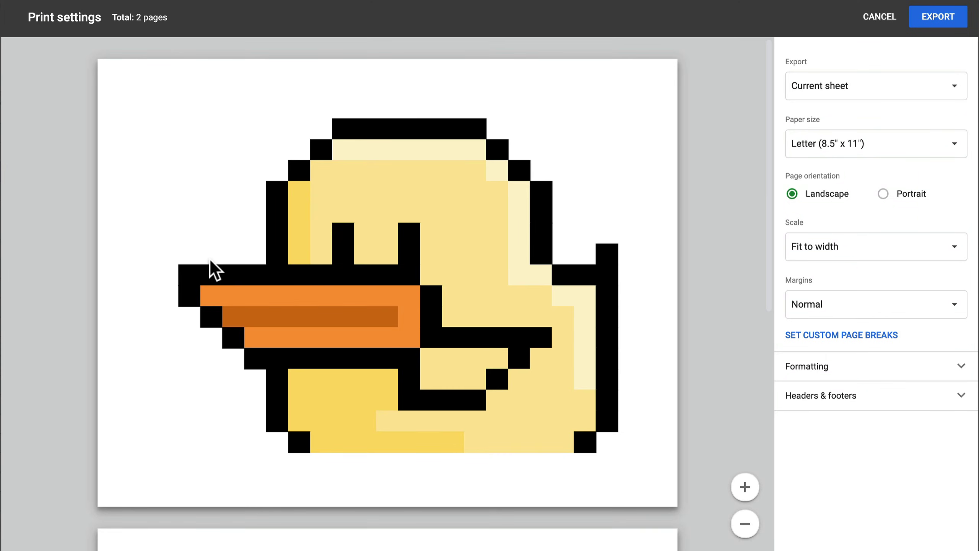
- Set the PDF scale to Fit to page and the orientation to Portrait
{"action": "scroll", "coordinate": [426, 288], "scroll_direction": "down", "scroll_amount": 5}
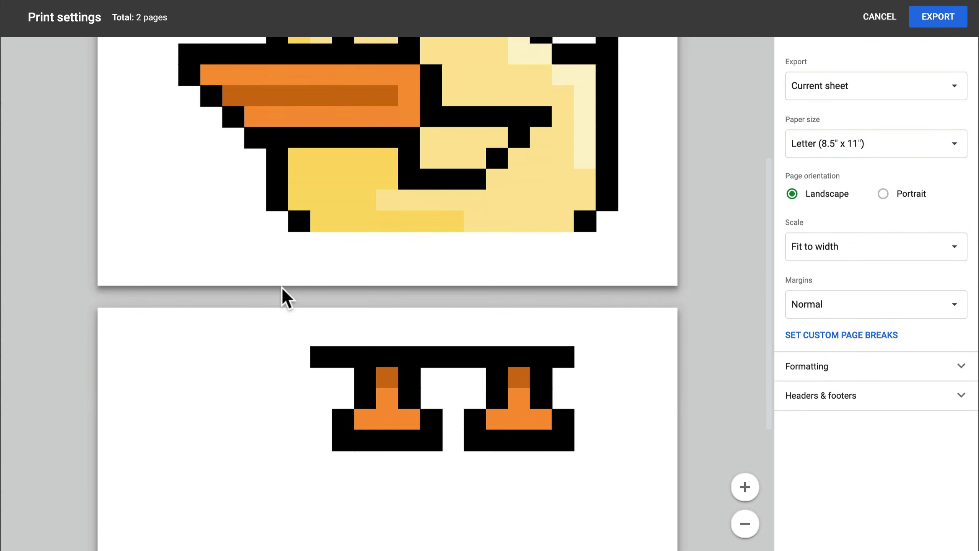
{"action": "scroll", "coordinate": [296, 291], "scroll_direction": "down", "scroll_amount": 5}
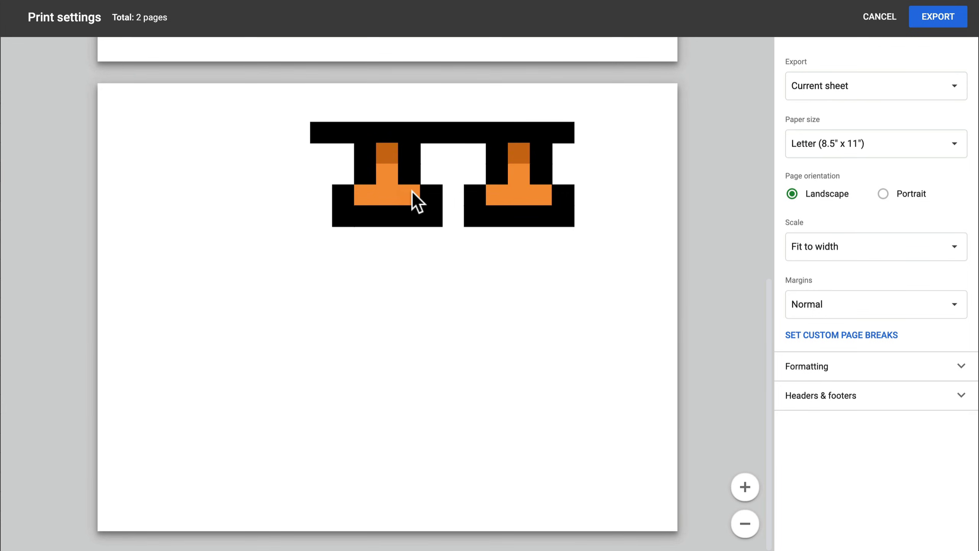
{"action": "scroll", "coordinate": [412, 191], "scroll_direction": "up", "scroll_amount": 10}
{"action": "scroll", "coordinate": [417, 182], "scroll_direction": "down", "scroll_amount": 3}
{"action": "scroll", "coordinate": [418, 182], "scroll_direction": "up", "scroll_amount": 3}
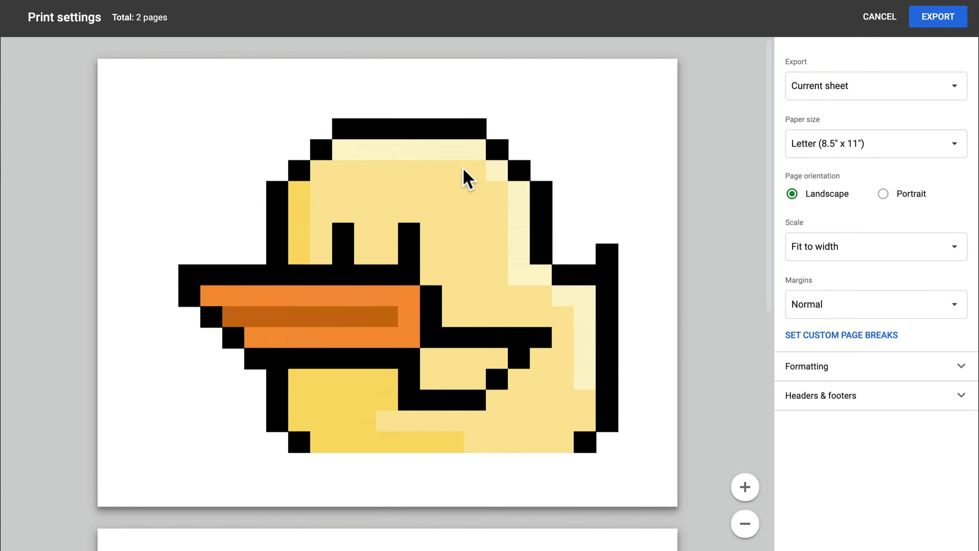
{"action": "left_click", "coordinate": [848, 247]}
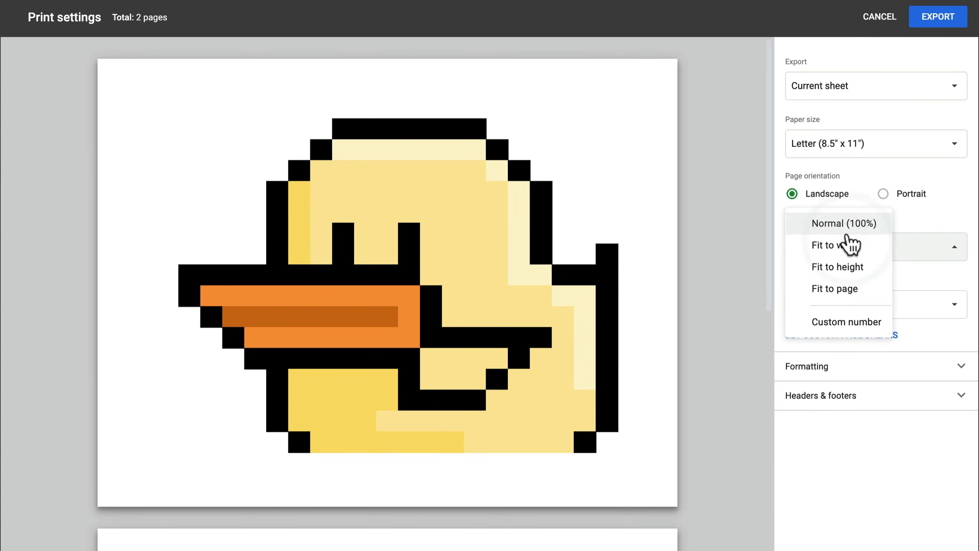
{"action": "left_click", "coordinate": [827, 293]}
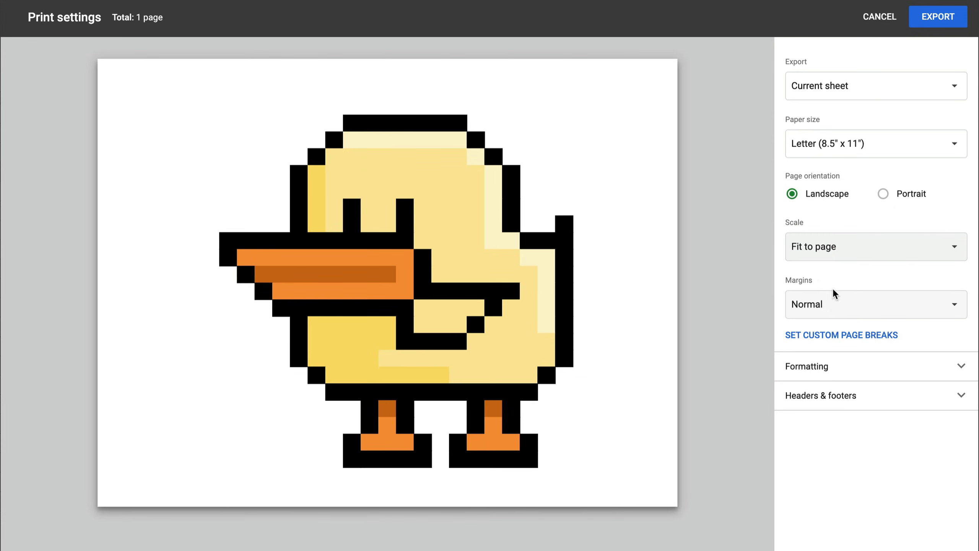
{"action": "left_click", "coordinate": [887, 191]}
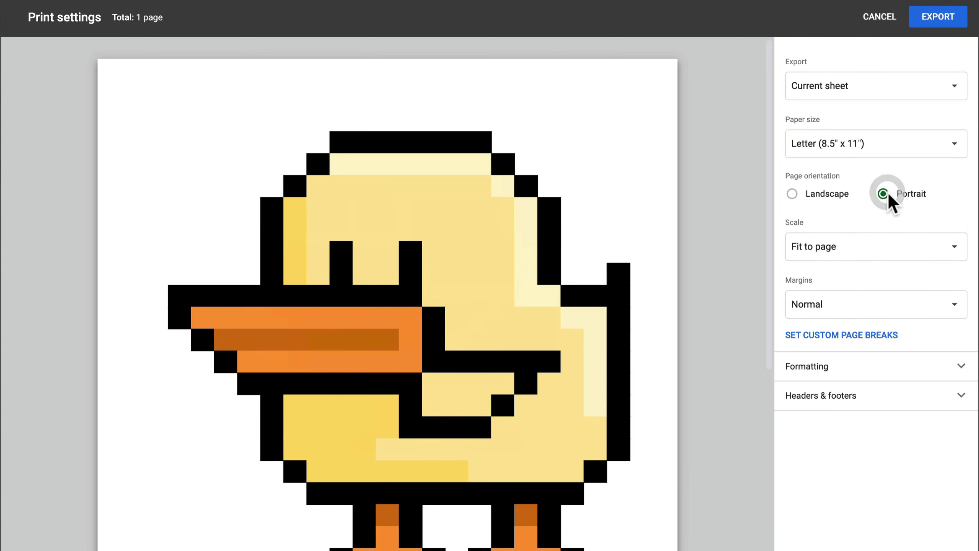
{"action": "scroll", "coordinate": [385, 333], "scroll_direction": "down", "scroll_amount": 5}
{"action": "scroll", "coordinate": [387, 337], "scroll_direction": "up", "scroll_amount": 5}
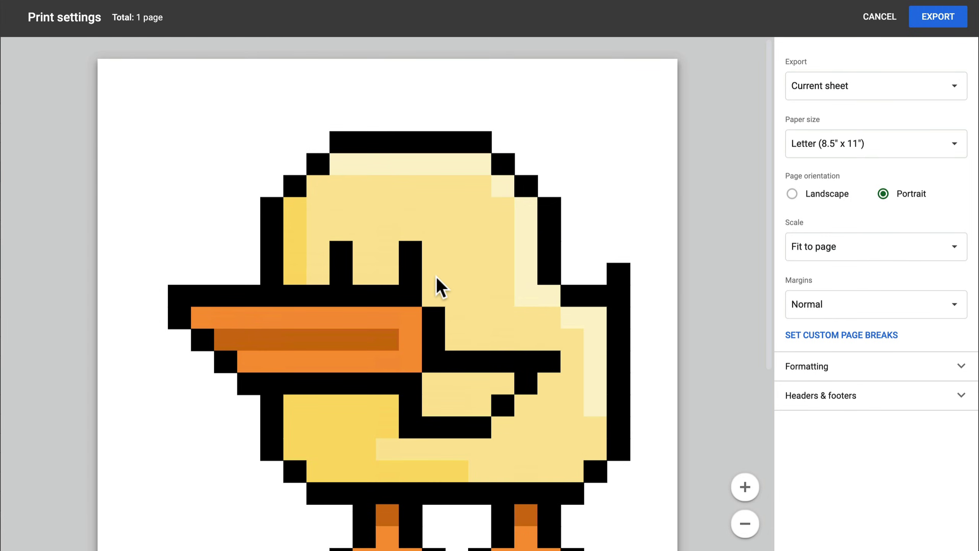
{"action": "scroll", "coordinate": [437, 277], "scroll_direction": "down", "scroll_amount": 5}
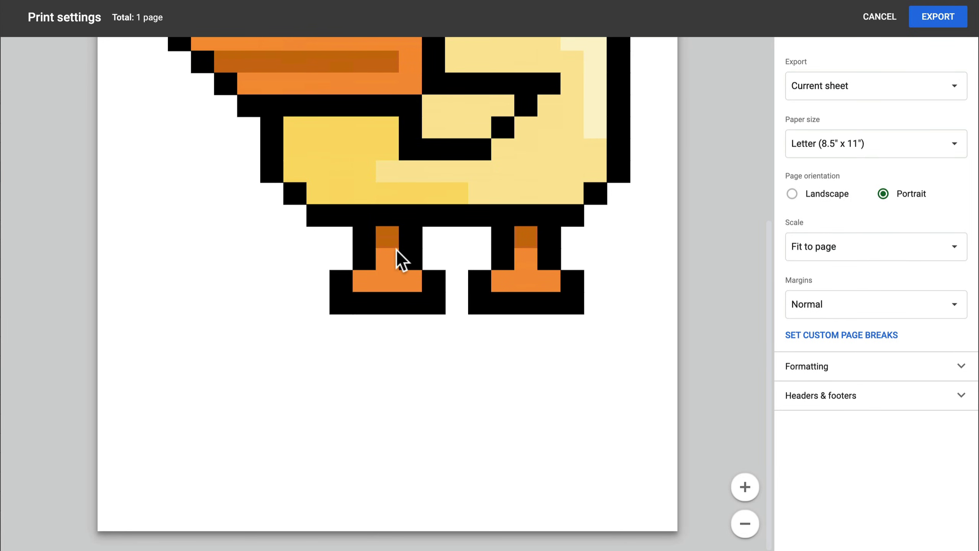
{"action": "scroll", "coordinate": [366, 194], "scroll_direction": "up", "scroll_amount": 2}
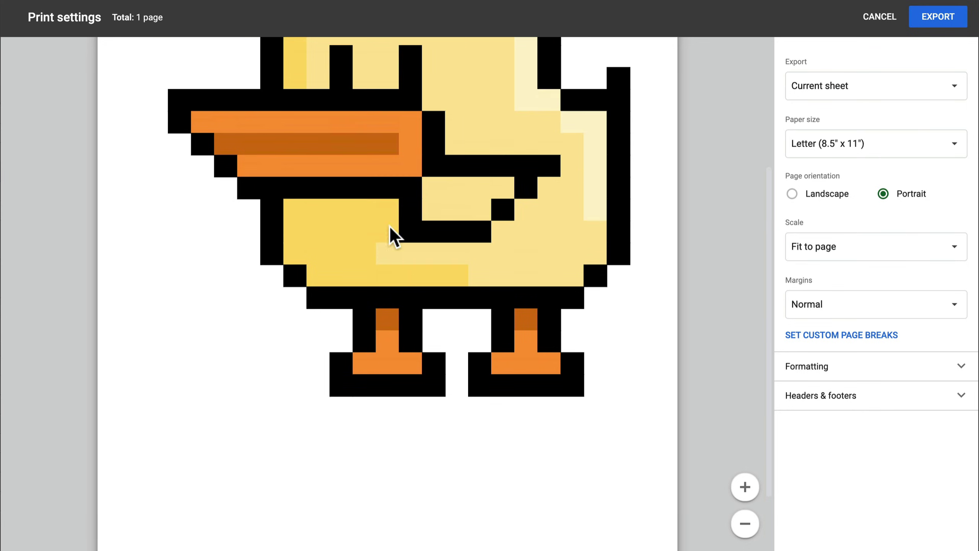
{"action": "scroll", "coordinate": [427, 203], "scroll_direction": "up", "scroll_amount": 3}
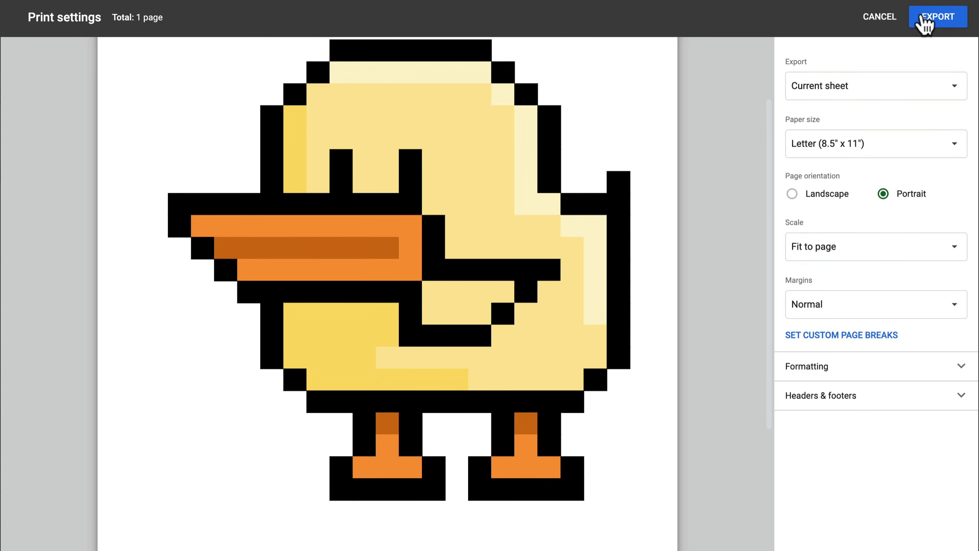
{"action": "left_click", "coordinate": [938, 17]}
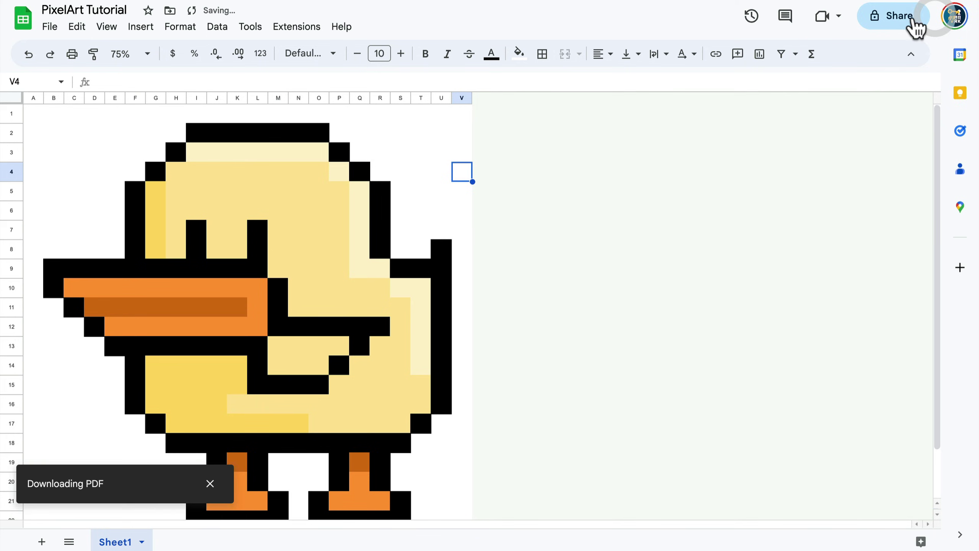